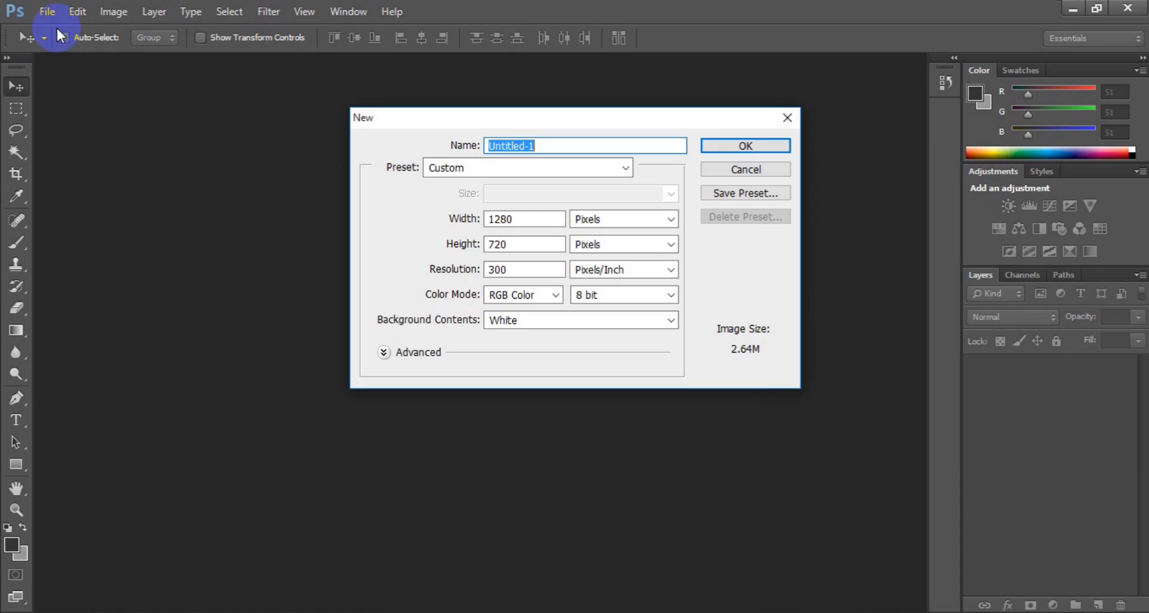
Step: Name the new document 'Fantastic business card' and size it 3.25 × 1.75 inches
text(Fas)
key(BackSpace)
key(BackSpace)
text(antastic bu)
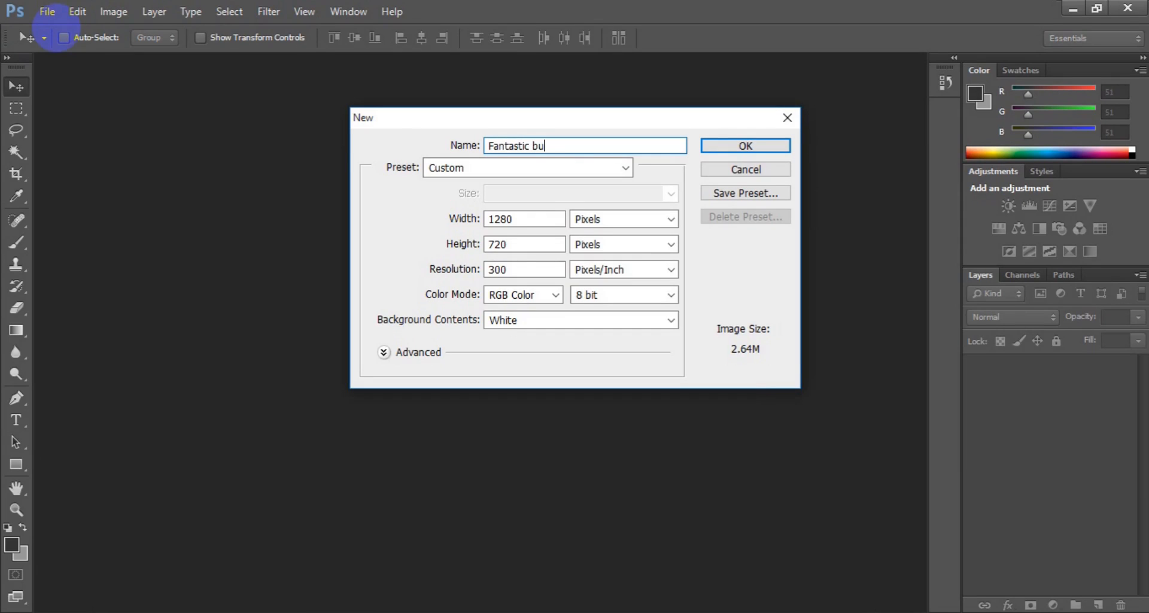
text(siness card)
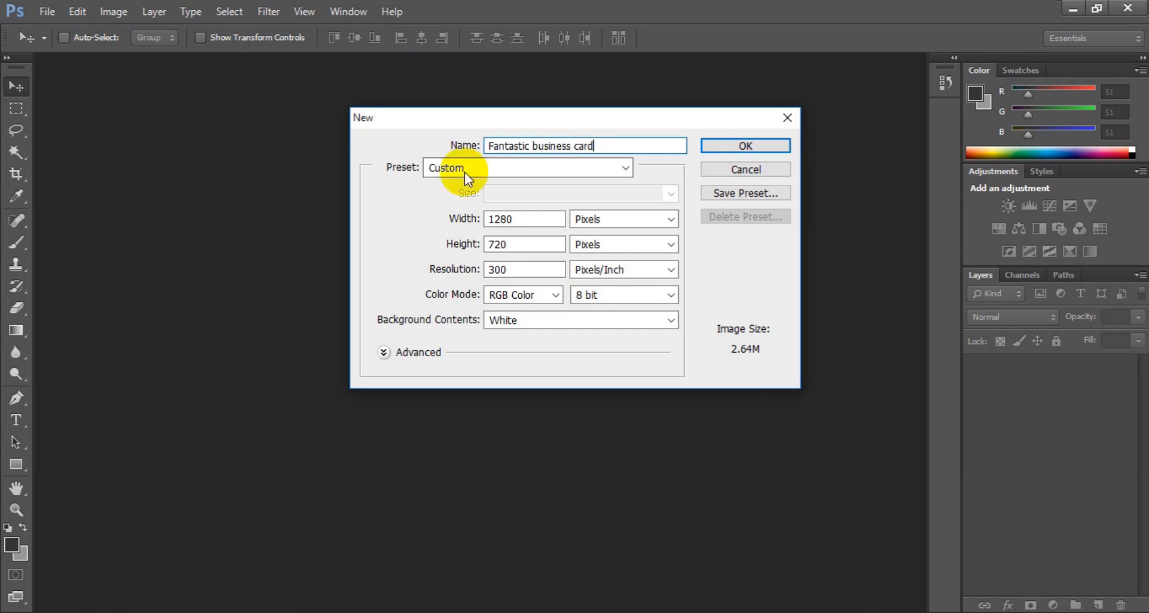
click(659, 222)
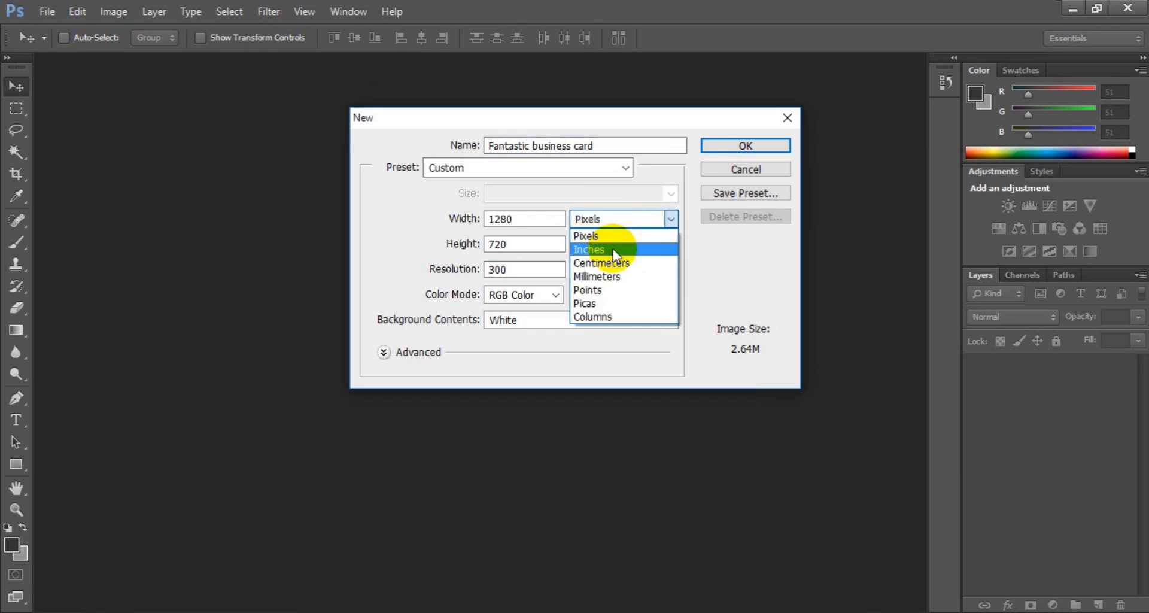
click(613, 247)
click(541, 221)
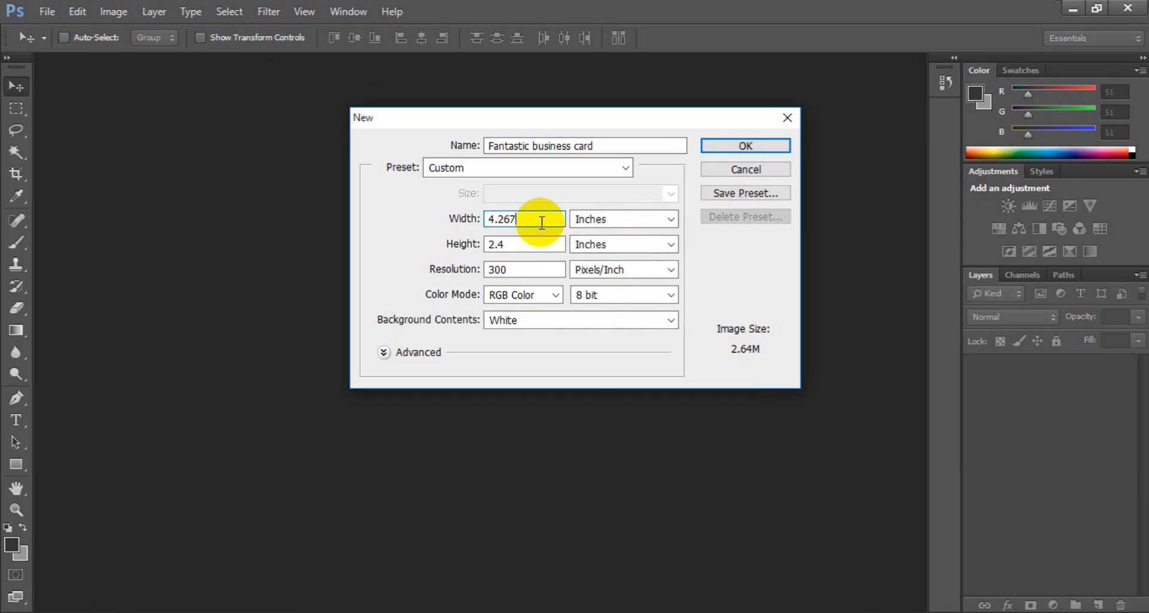
key(BackSpace)
key(BackSpace)
key(BackSpace)
key(BackSpace)
key(BackSpace)
text(3.25)
click(535, 246)
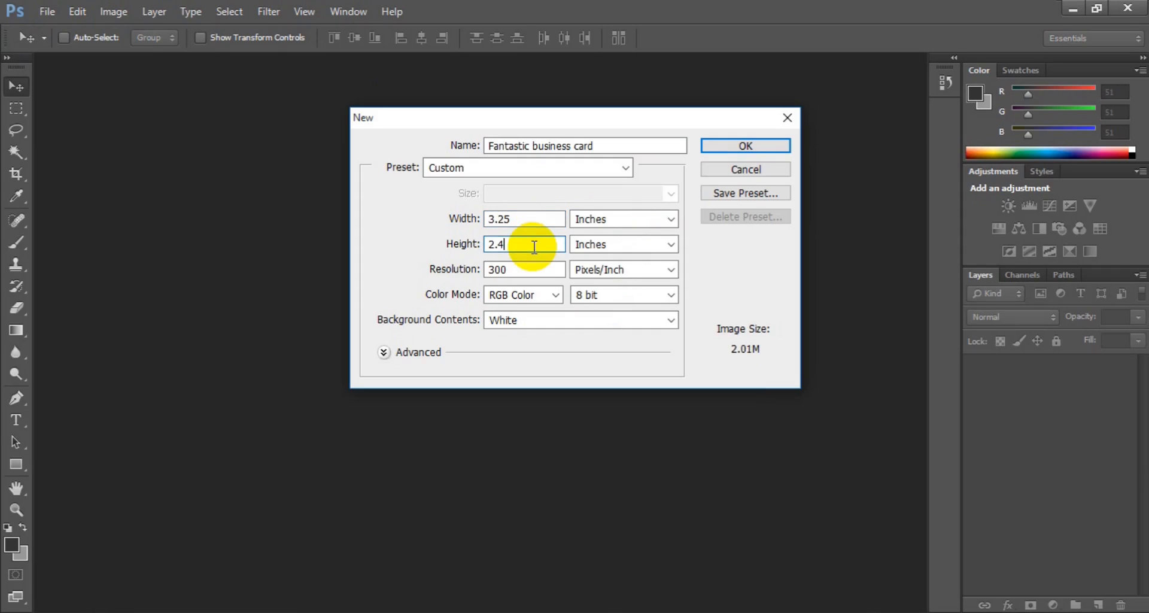
key(BackSpace)
key(BackSpace)
key(BackSpace)
text(1.75)
Step: Set resolution to 300 ppi and colour mode to CMYK Color, then create the document
double_click(513, 273)
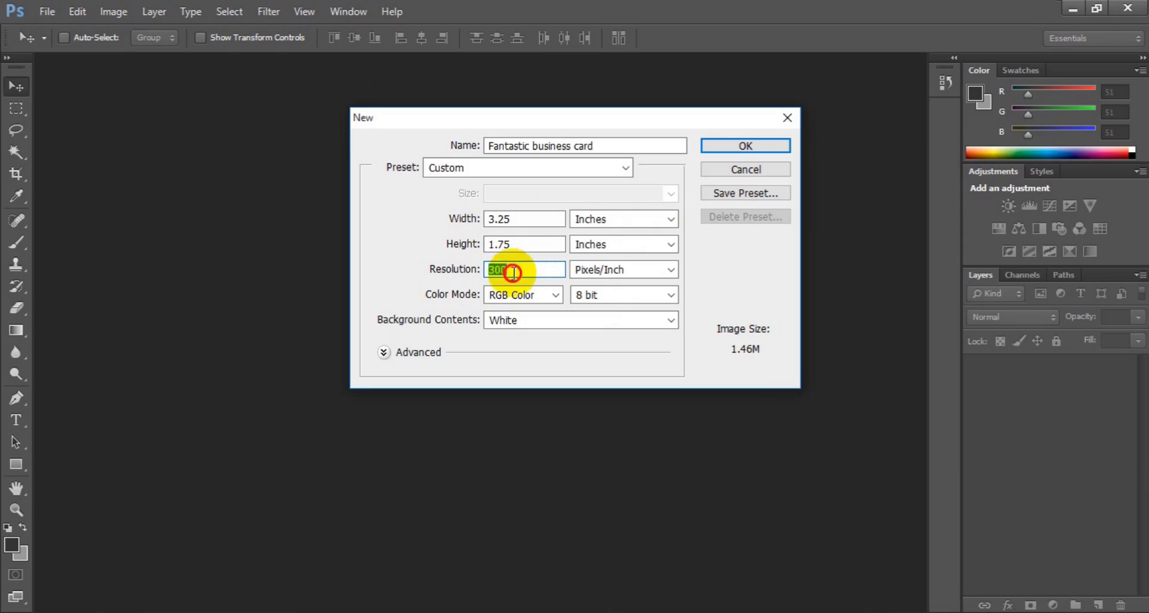
click(555, 296)
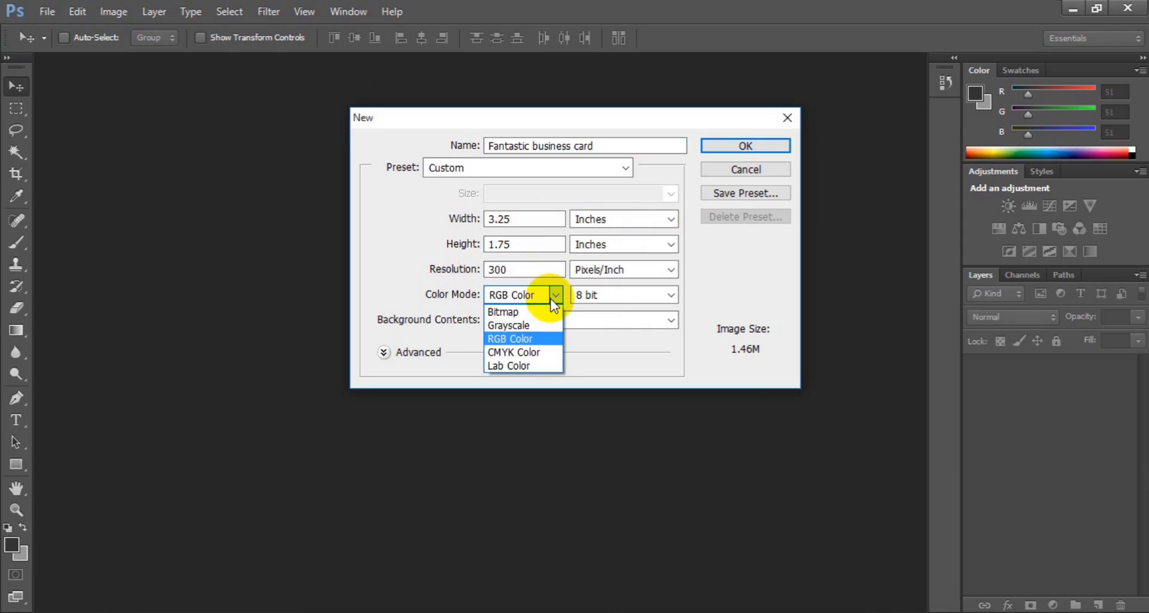
click(513, 353)
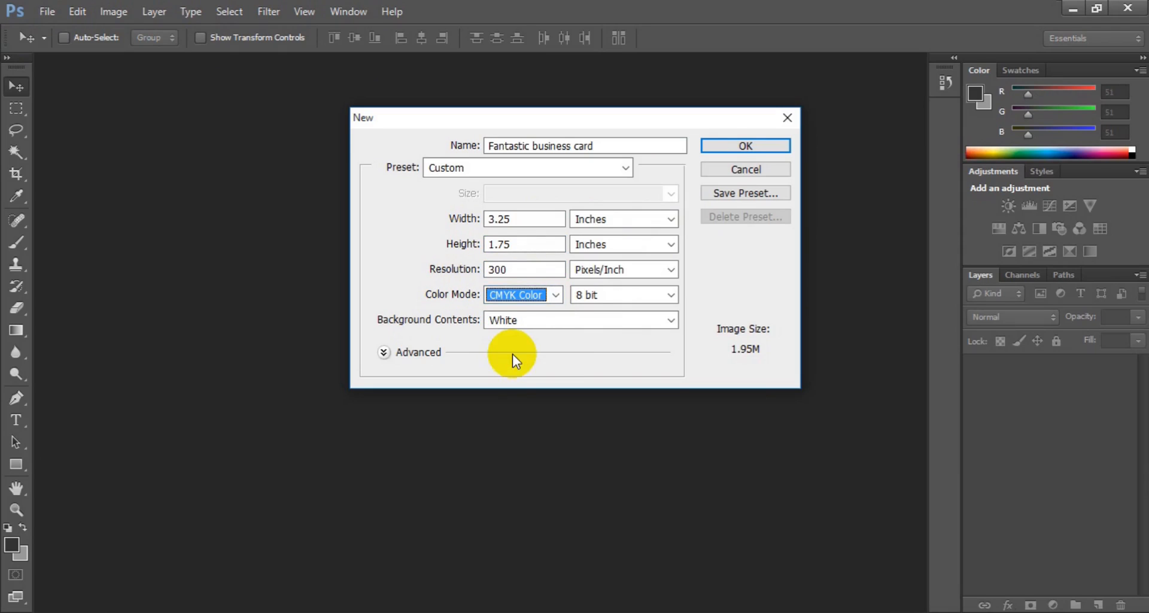
click(727, 147)
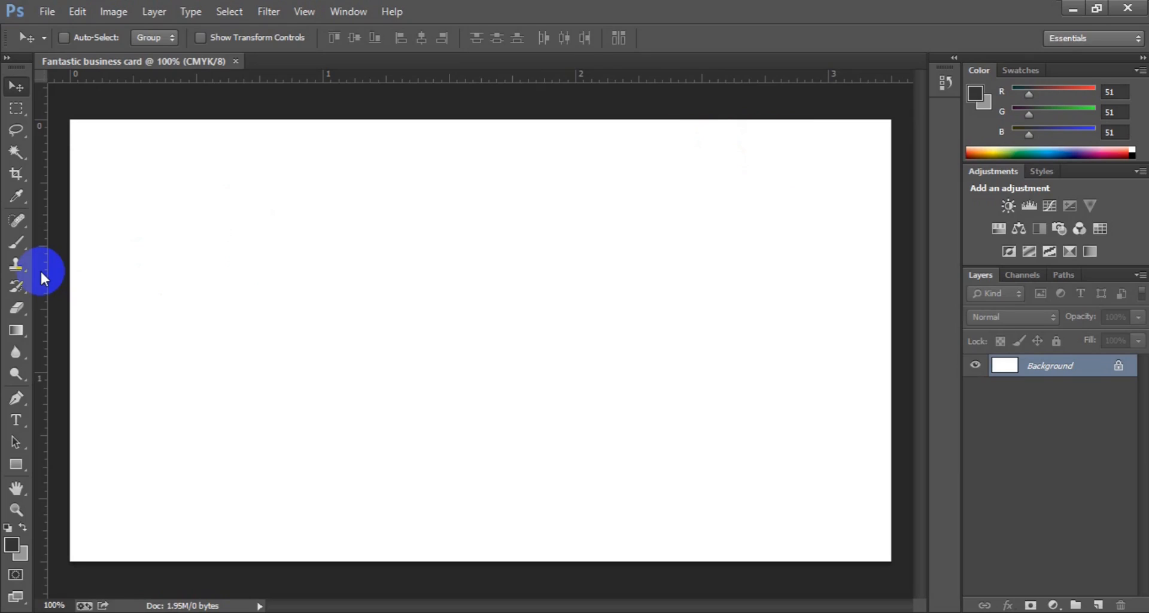
Step: Zoom out and add guides at the card's left, top, right and bottom edges
key(ctrl+minus)
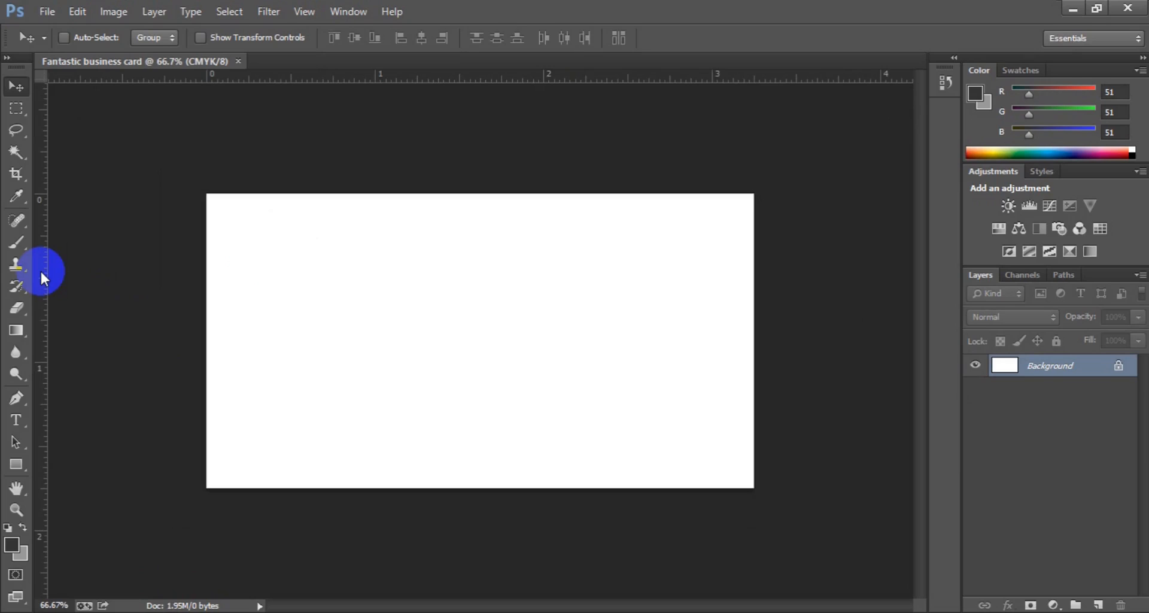
drag(40, 270, 207, 277)
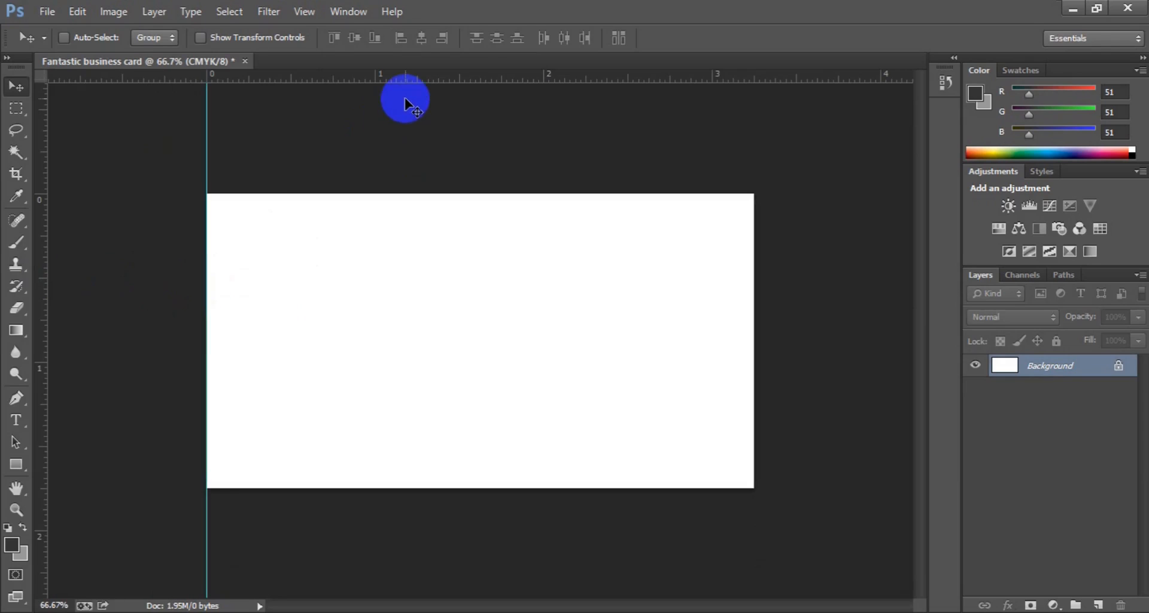
drag(404, 76, 406, 190)
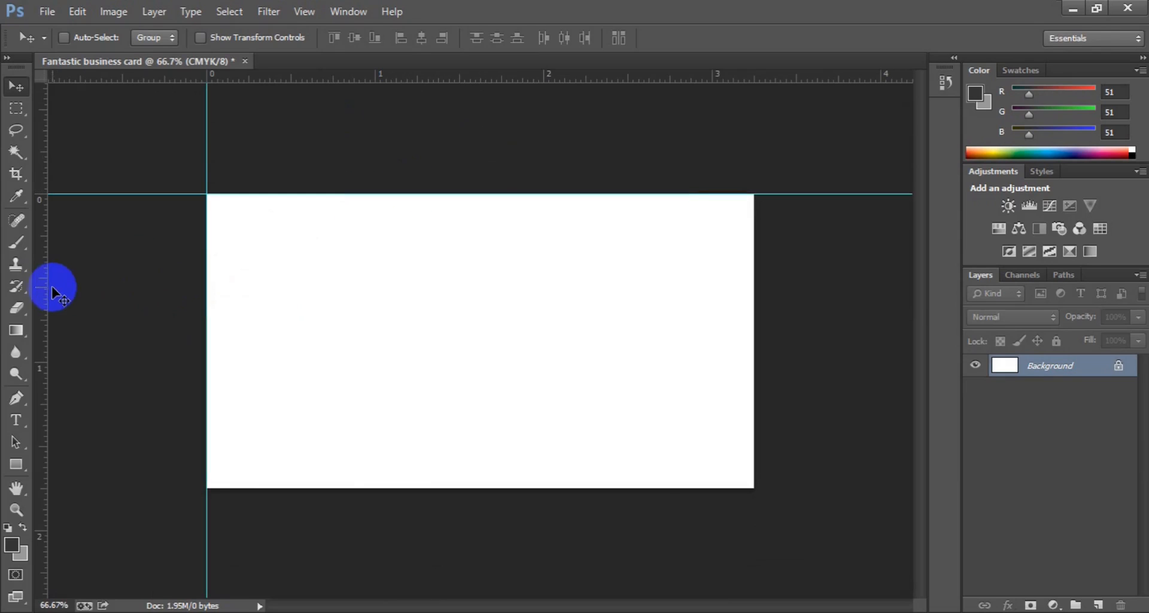
drag(45, 285, 754, 234)
drag(567, 80, 517, 491)
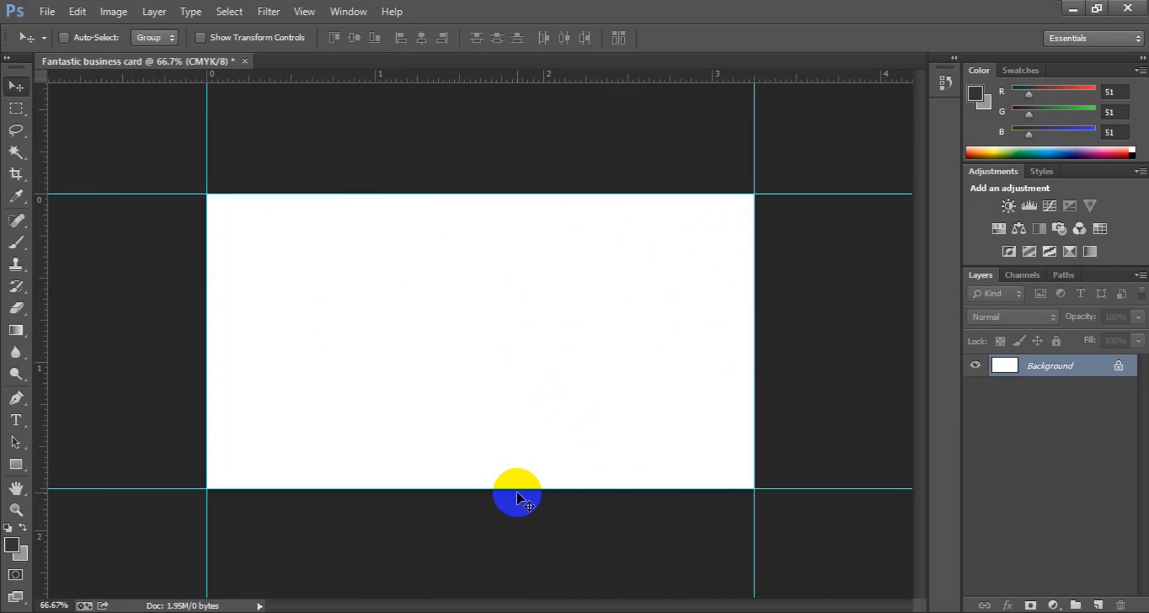
click(117, 12)
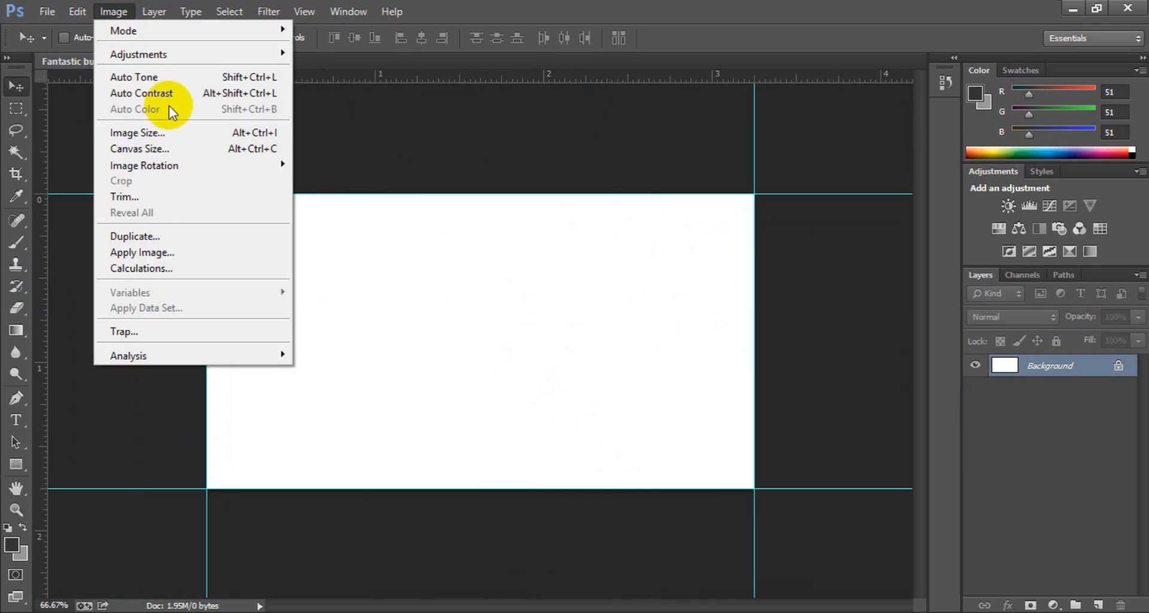
Step: Enlarge the canvas by 0.25 in width and height, then undo the grey result
click(136, 149)
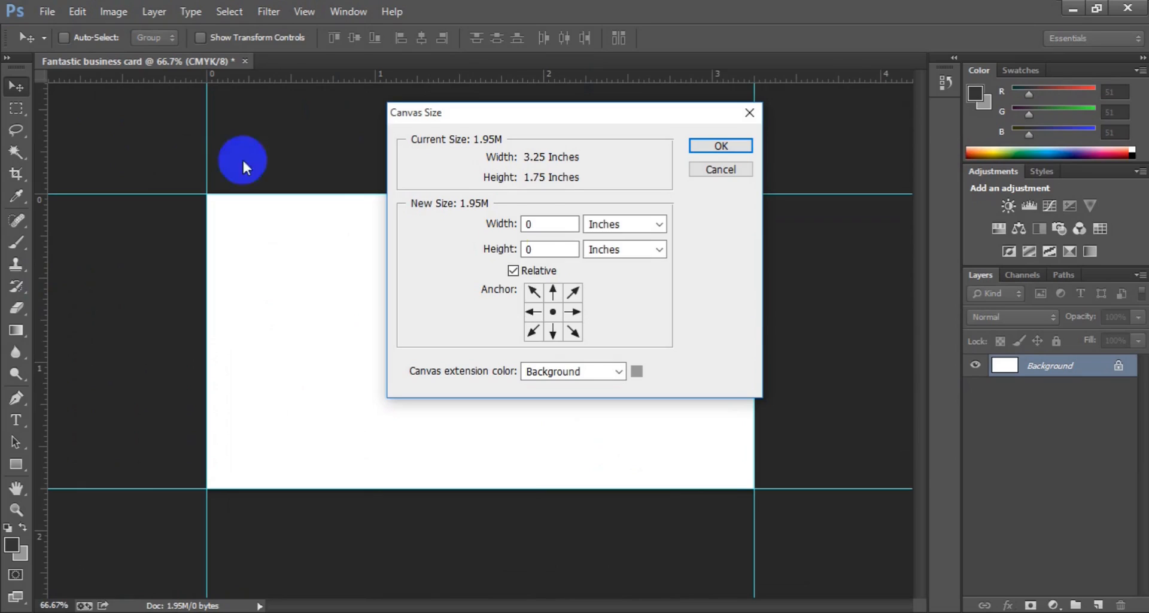
click(542, 227)
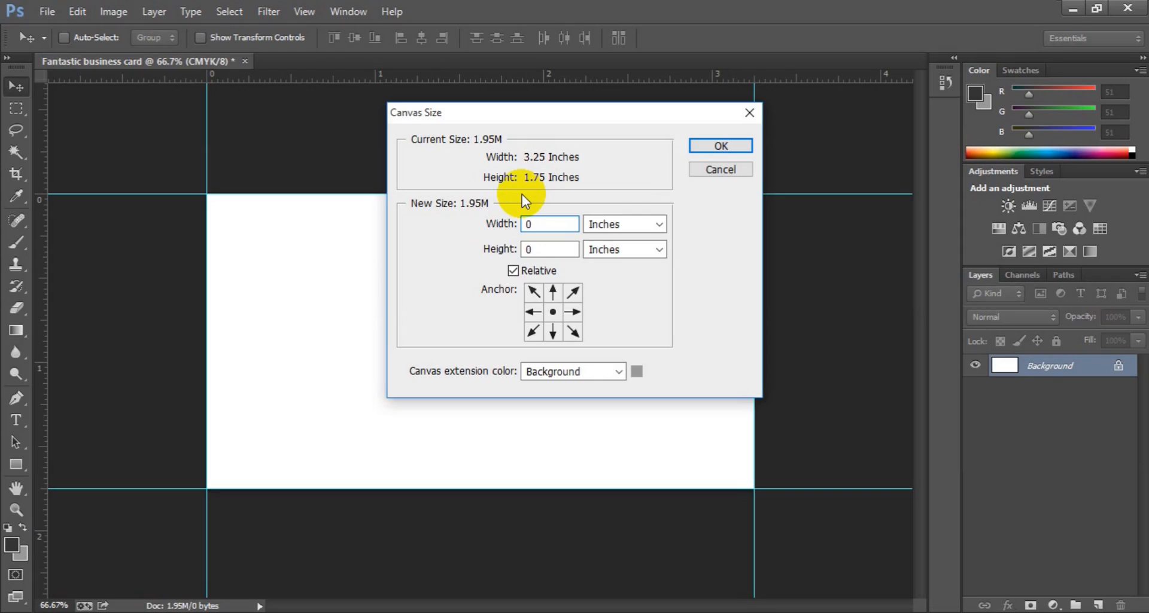
text(.25)
click(541, 248)
text(.25)
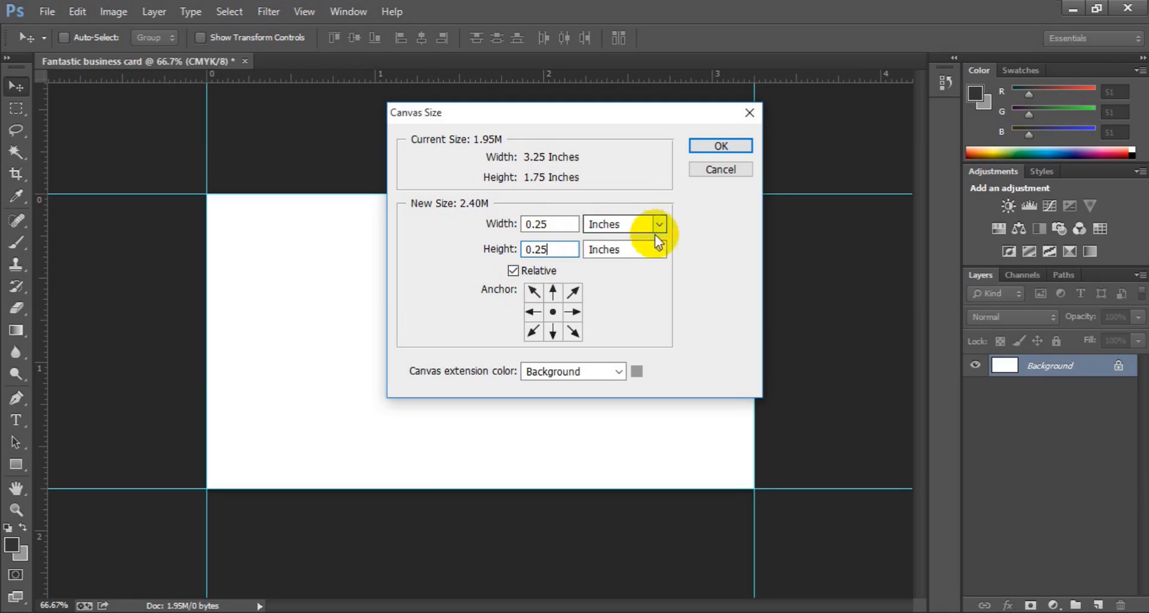
click(706, 149)
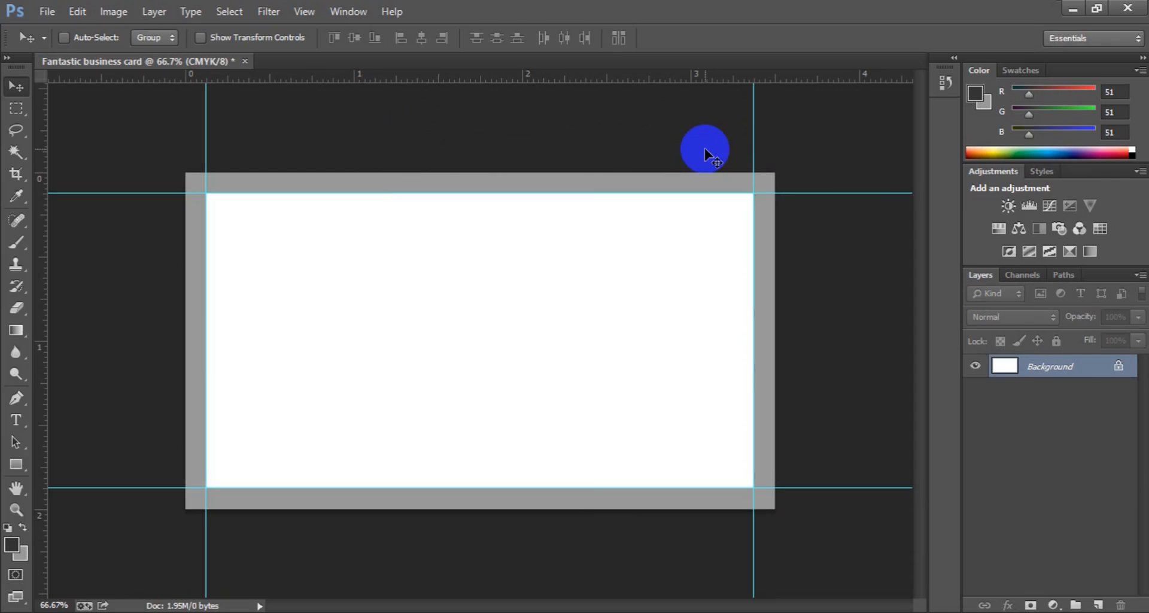
key(ctrl+z)
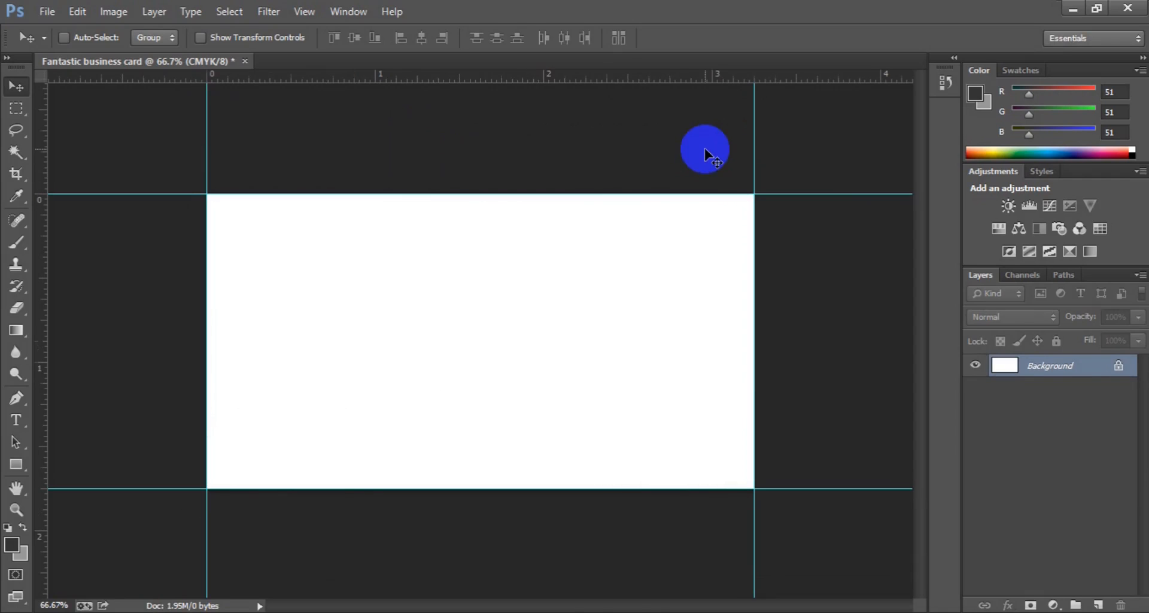
Step: Redo the 0.25-inch width and height canvas enlargement with White as extension colour
click(102, 18)
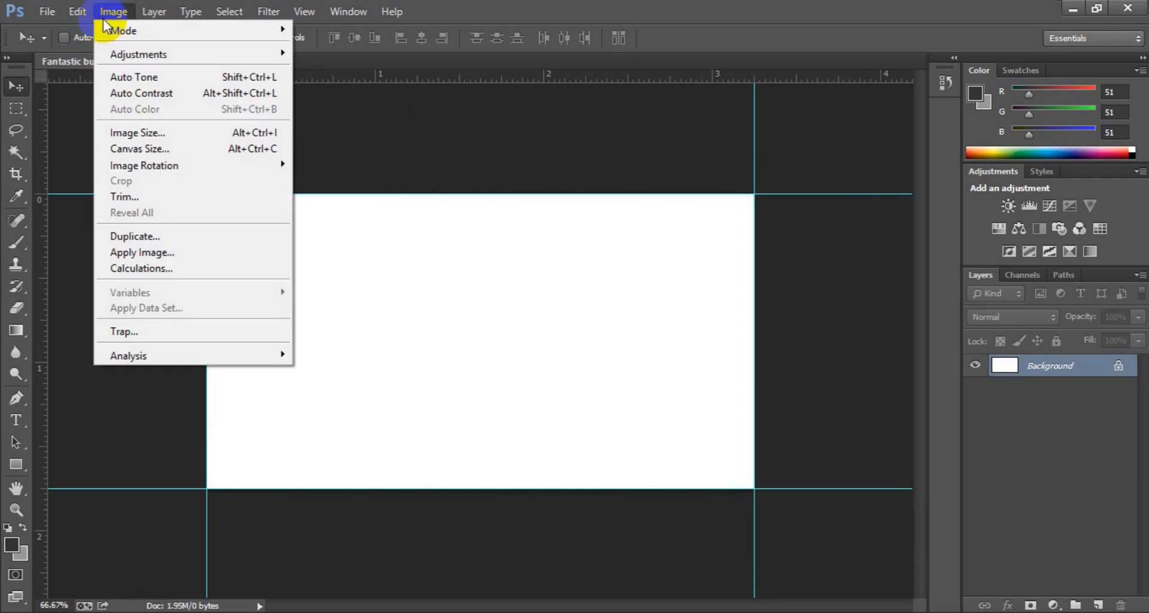
click(149, 155)
click(551, 223)
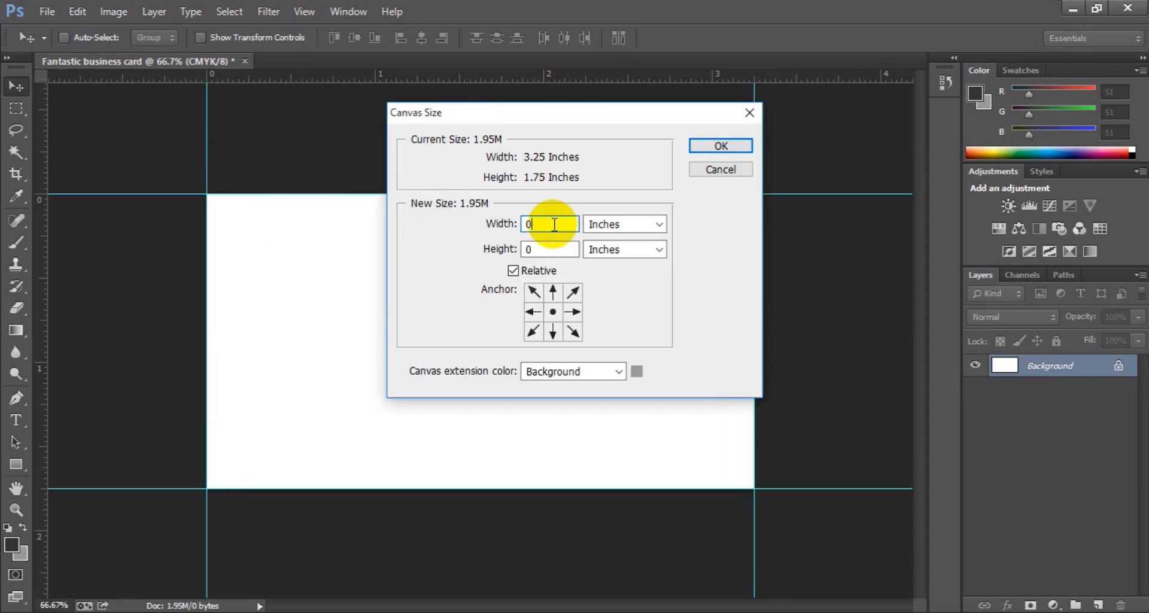
text(.25)
click(550, 252)
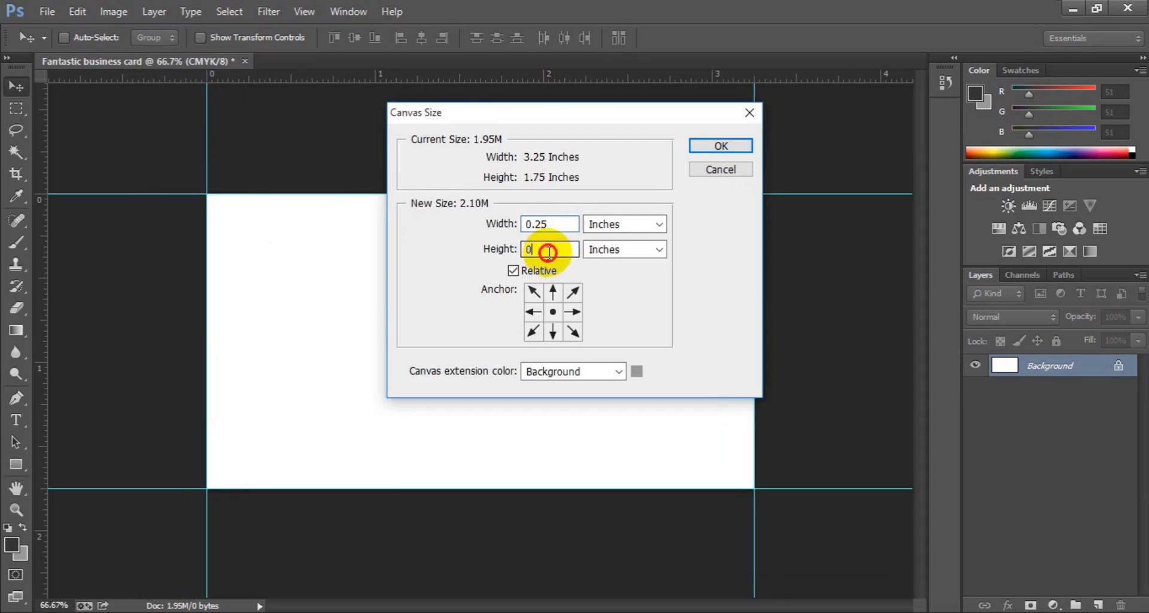
text(.25)
click(616, 373)
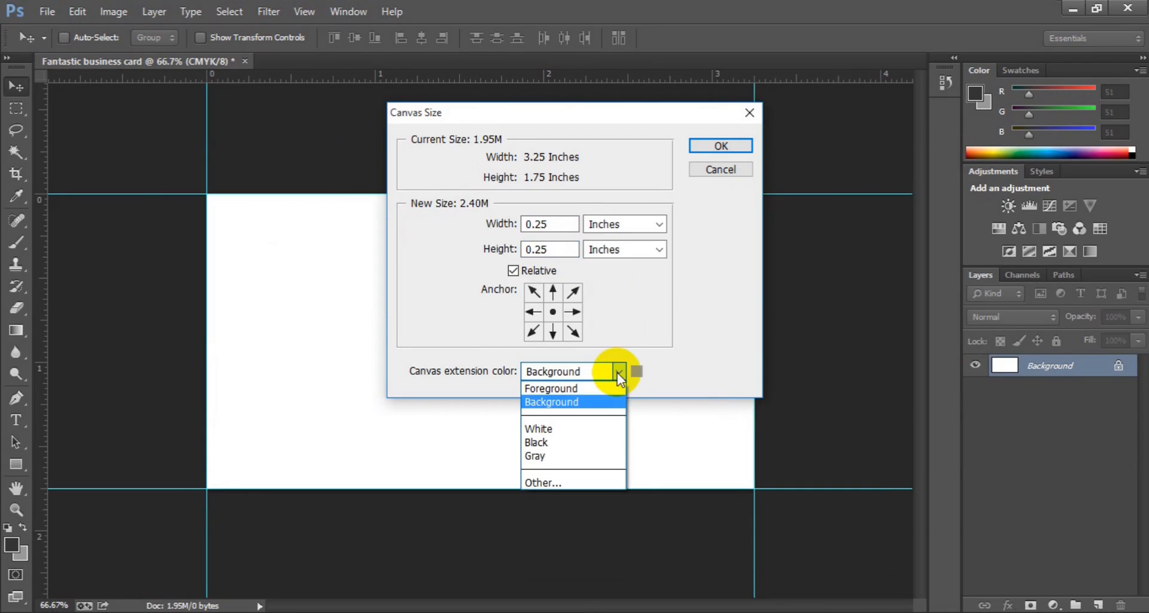
click(583, 429)
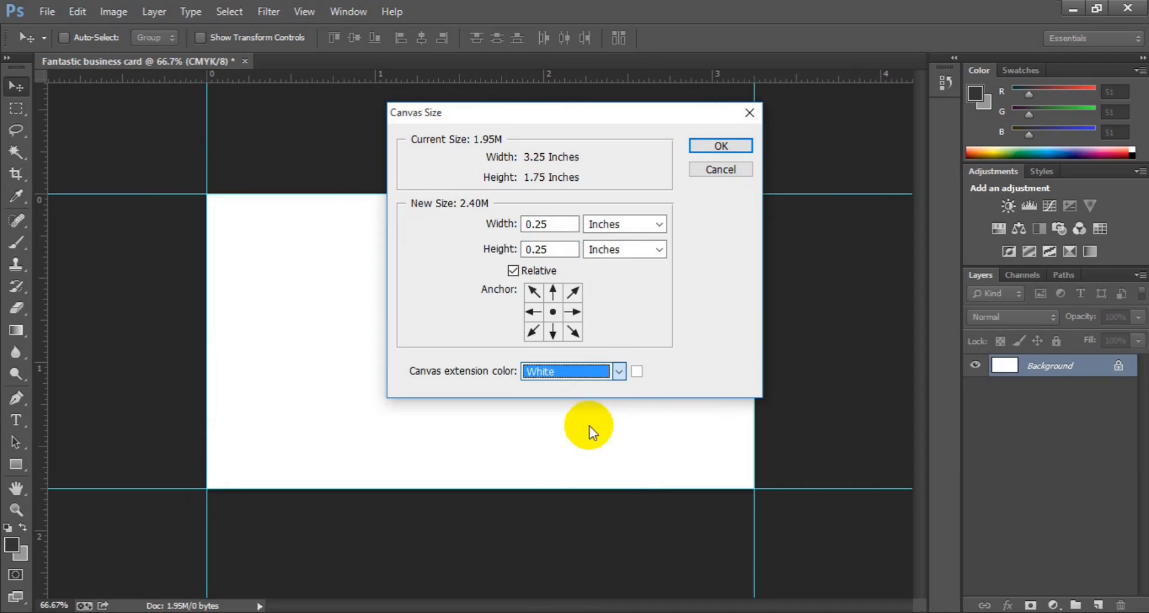
click(702, 146)
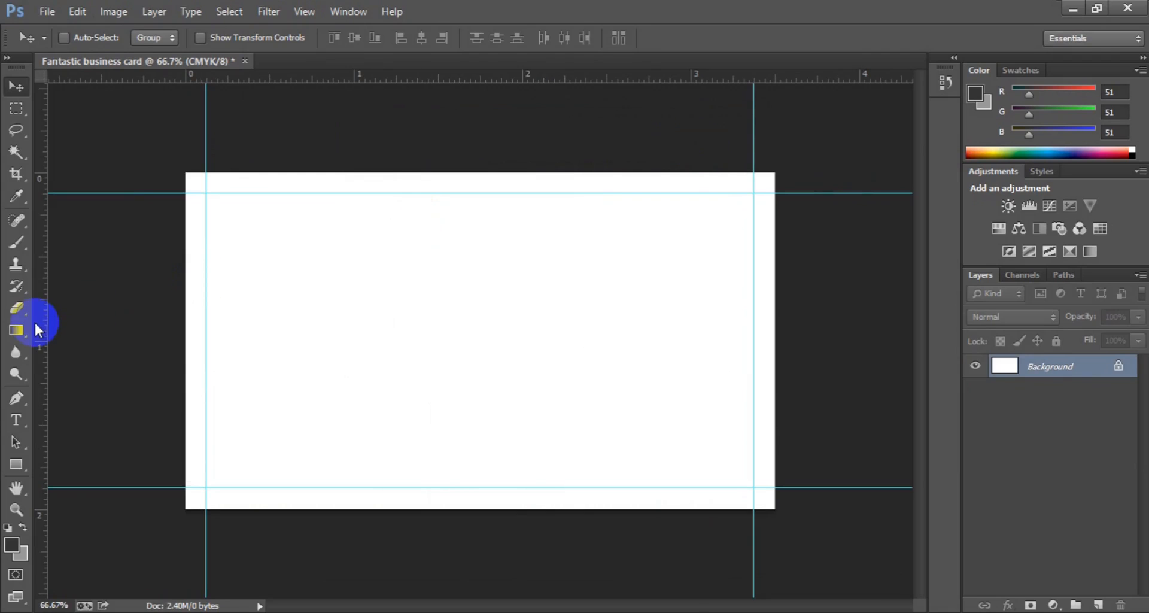
Step: Add guides at the enlarged canvas's left, top, bottom and right edges, then zoom out
drag(43, 329, 185, 332)
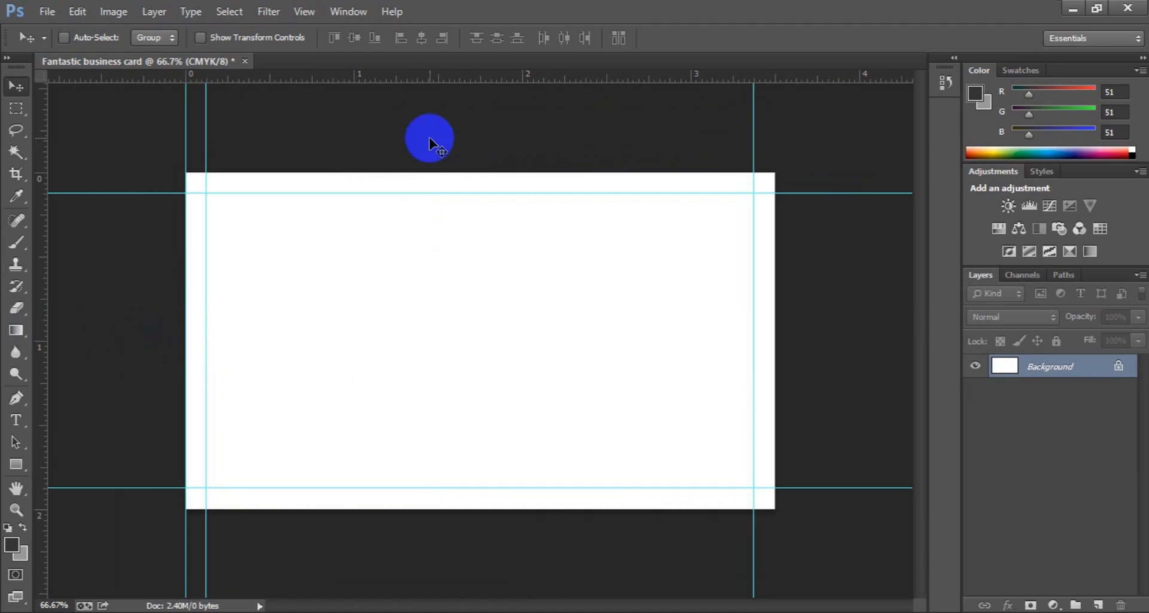
drag(447, 77, 450, 172)
drag(464, 80, 410, 509)
drag(48, 411, 772, 250)
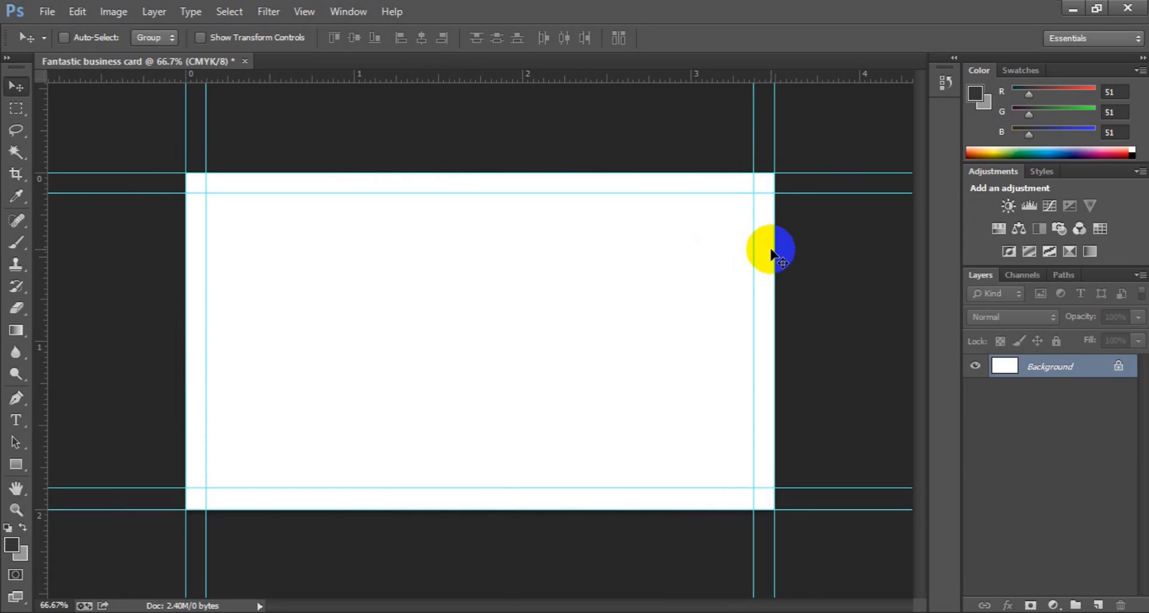
key(ctrl+minus)
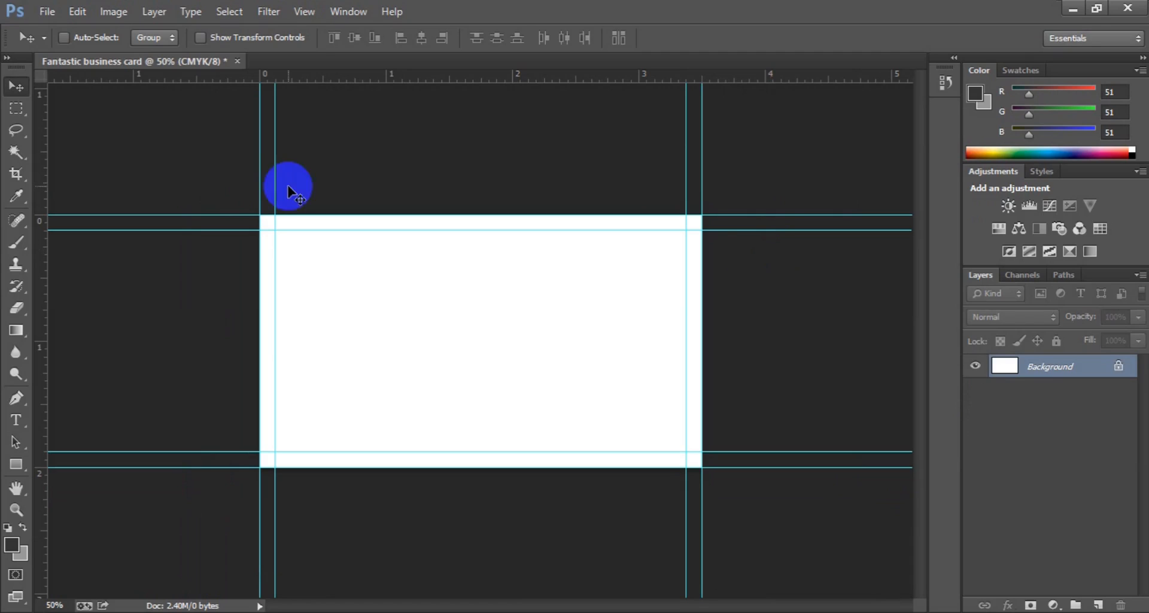
Step: Add 0.25 inch to the canvas width and height in Canvas Size
click(105, 11)
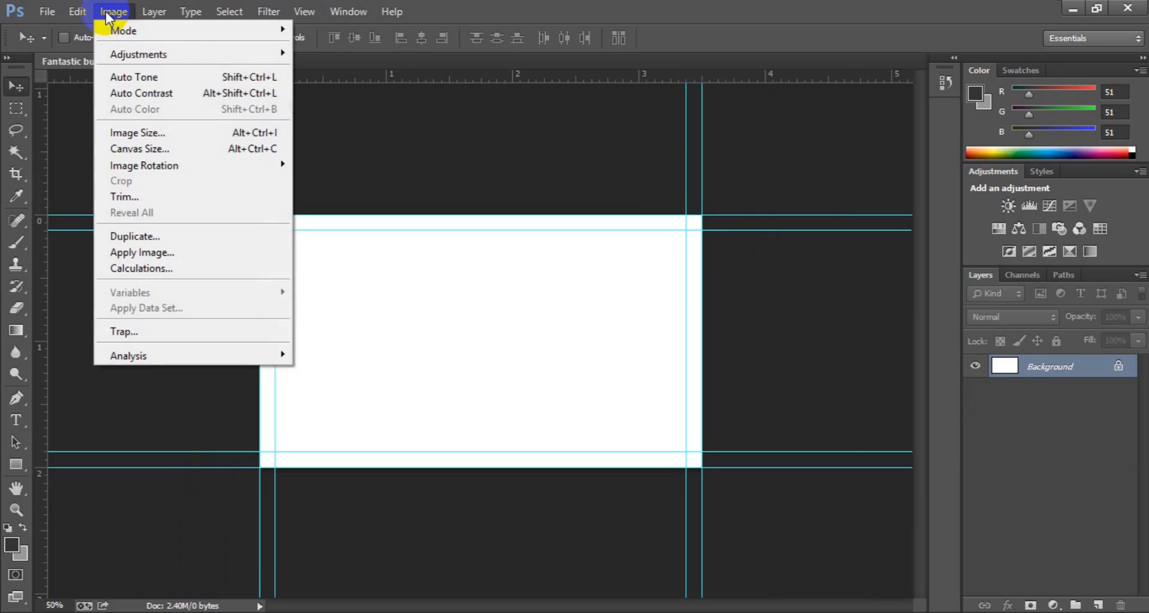
click(197, 155)
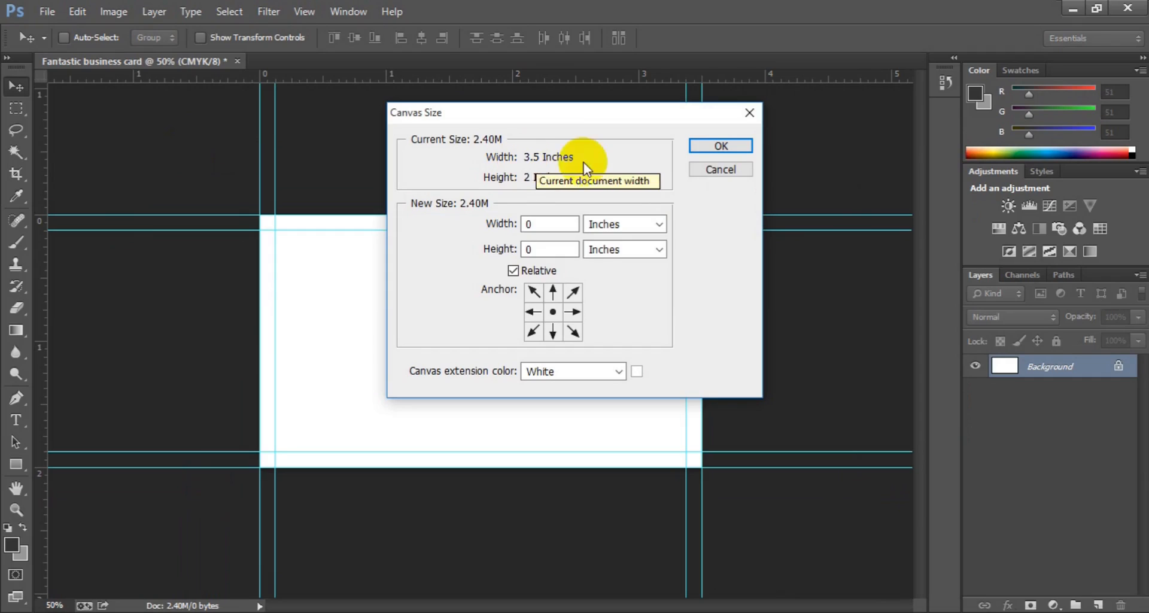
click(543, 224)
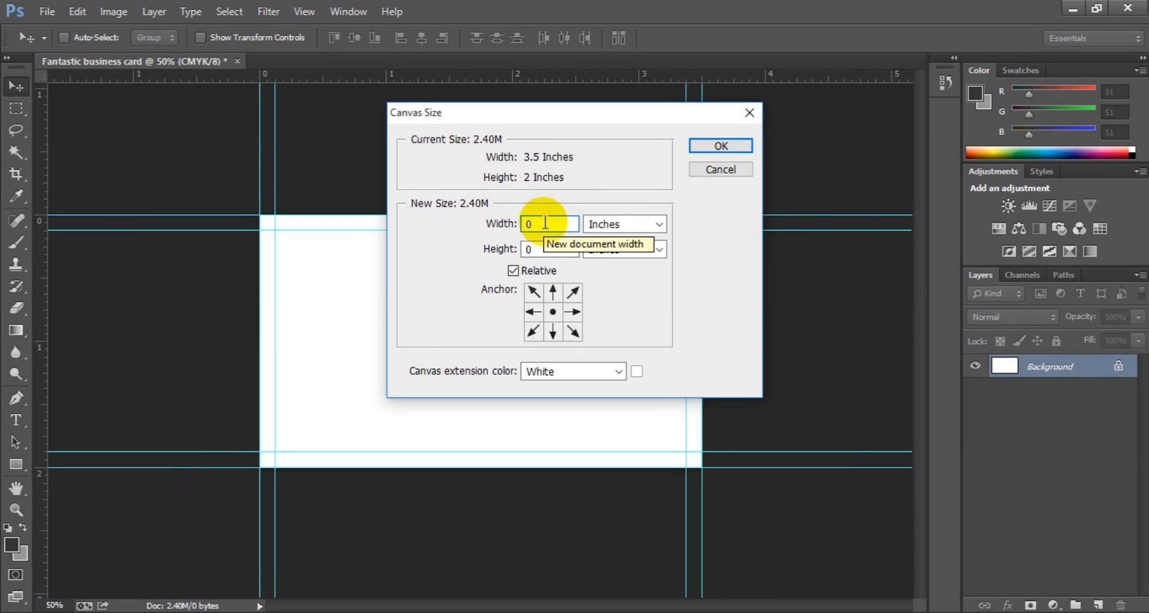
text(.25)
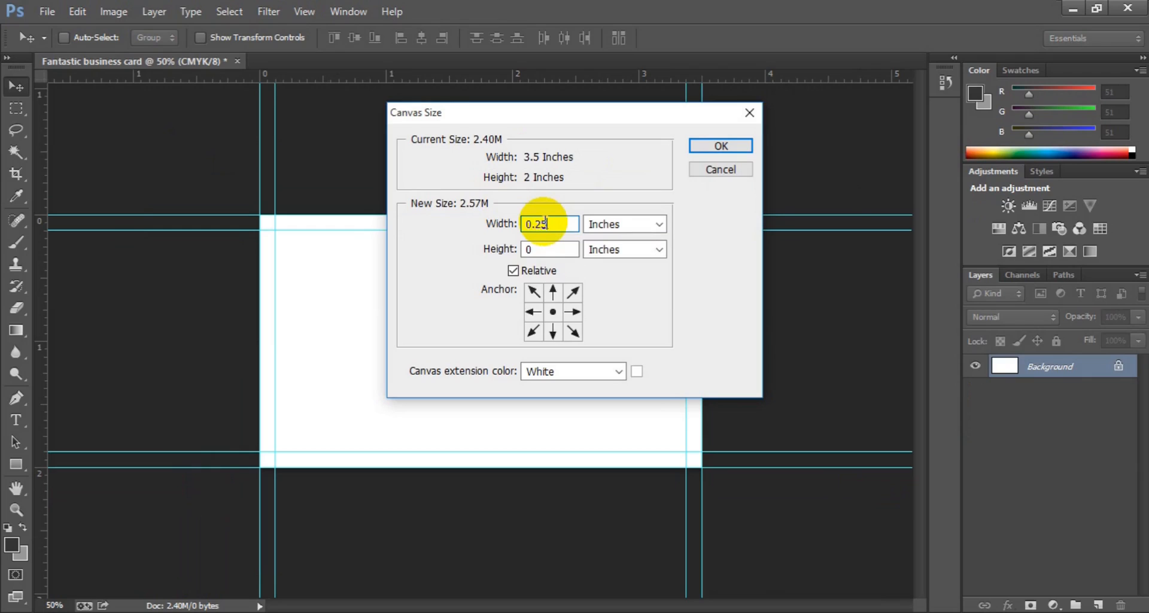
click(556, 249)
text(.25)
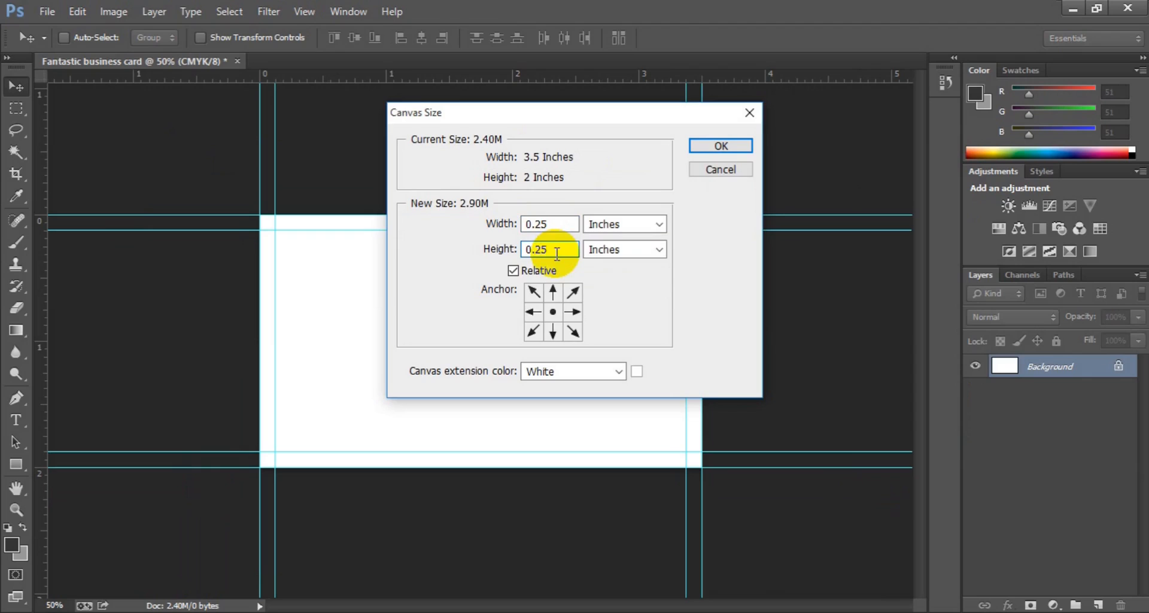
click(728, 144)
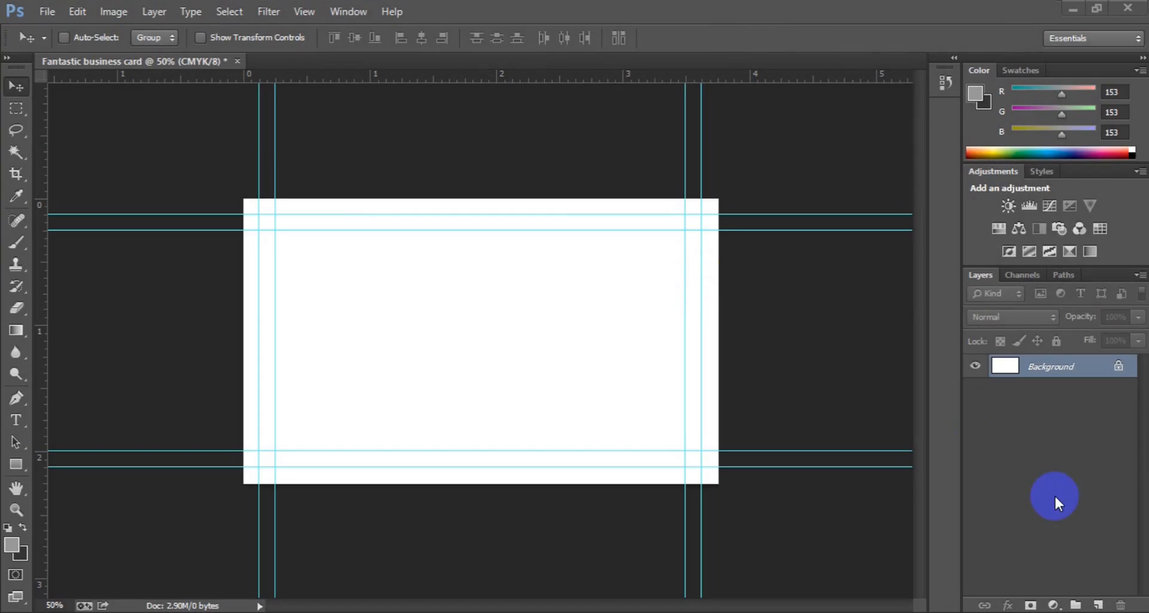
Step: On a new layer, draw a grey rectangle over the whole card, then add another empty layer
click(1100, 605)
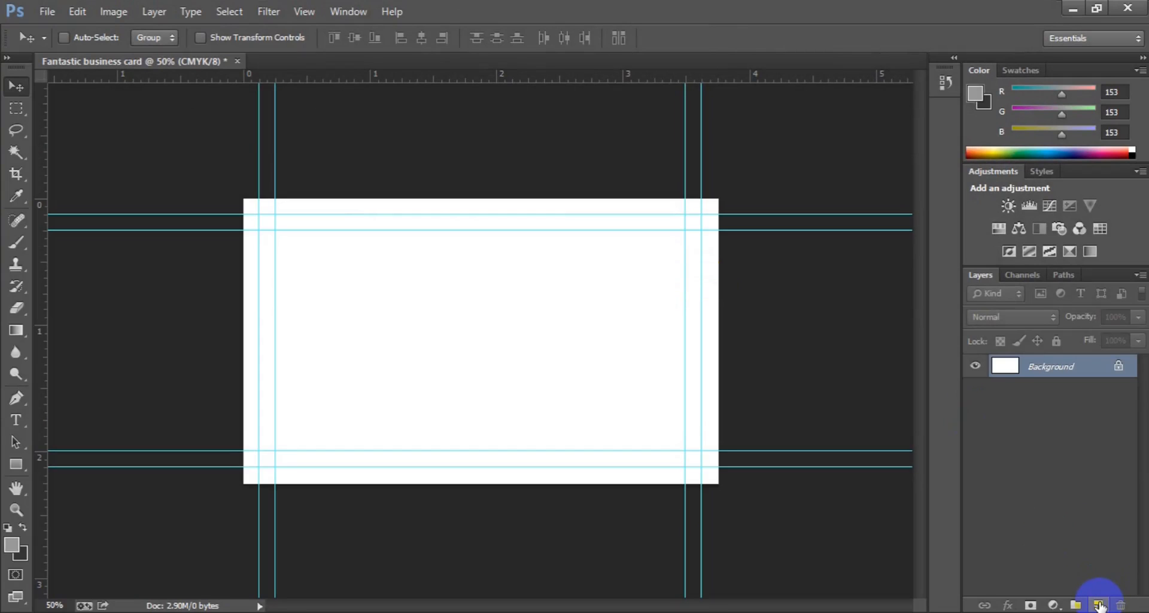
click(1100, 605)
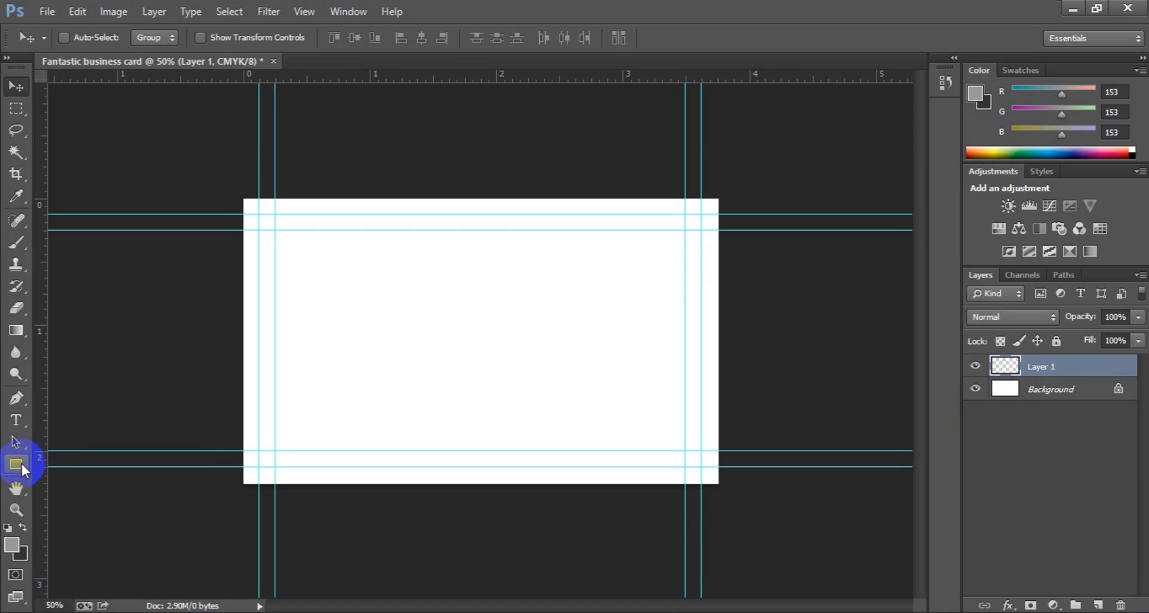
click(21, 462)
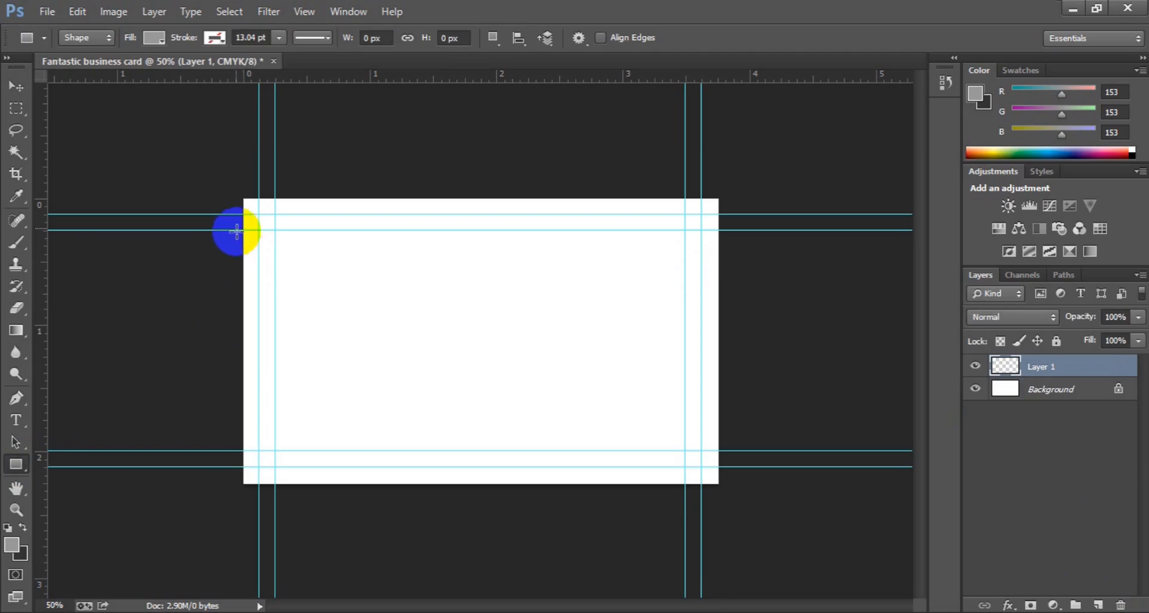
drag(242, 197, 716, 483)
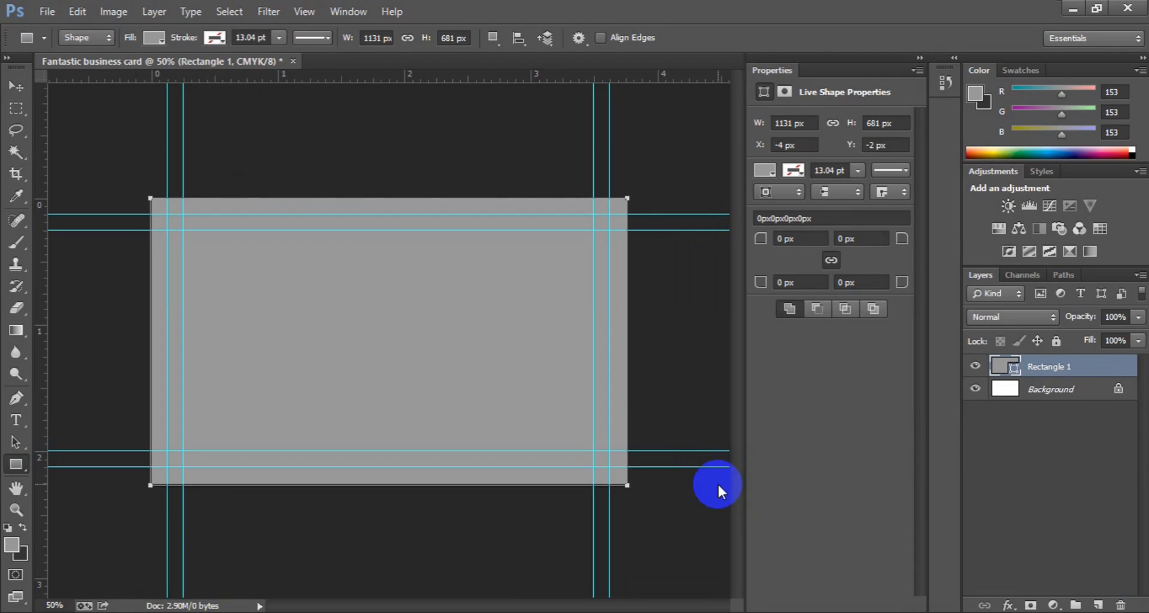
click(1097, 603)
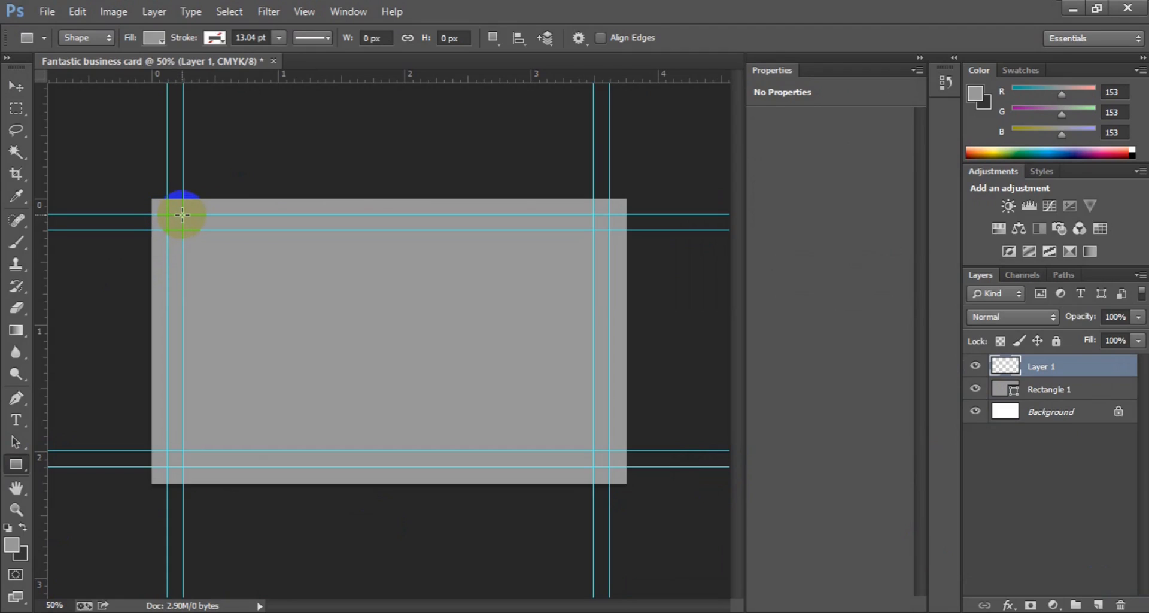
Step: Draw a dark grey rectangle within the inner guides, leaving a grey border around it
drag(183, 215, 590, 469)
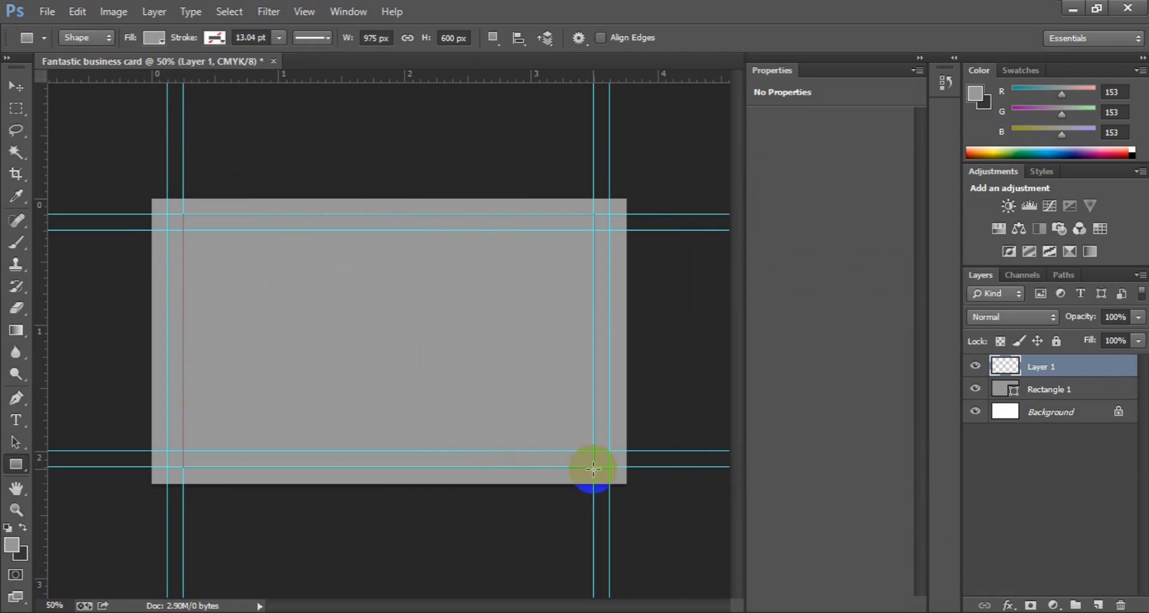
click(152, 38)
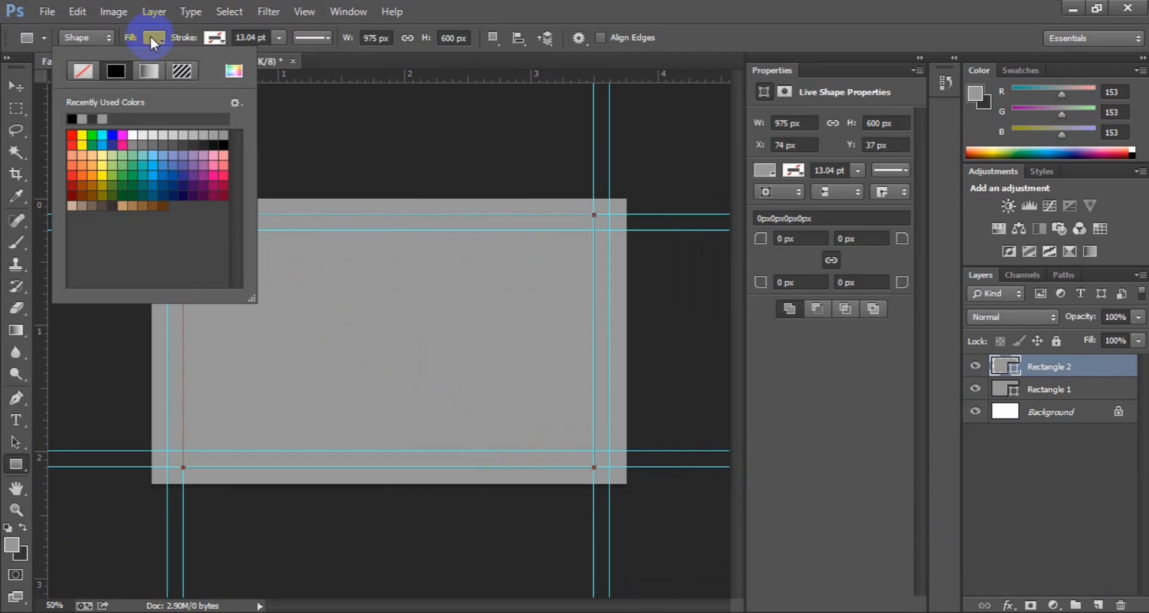
click(100, 117)
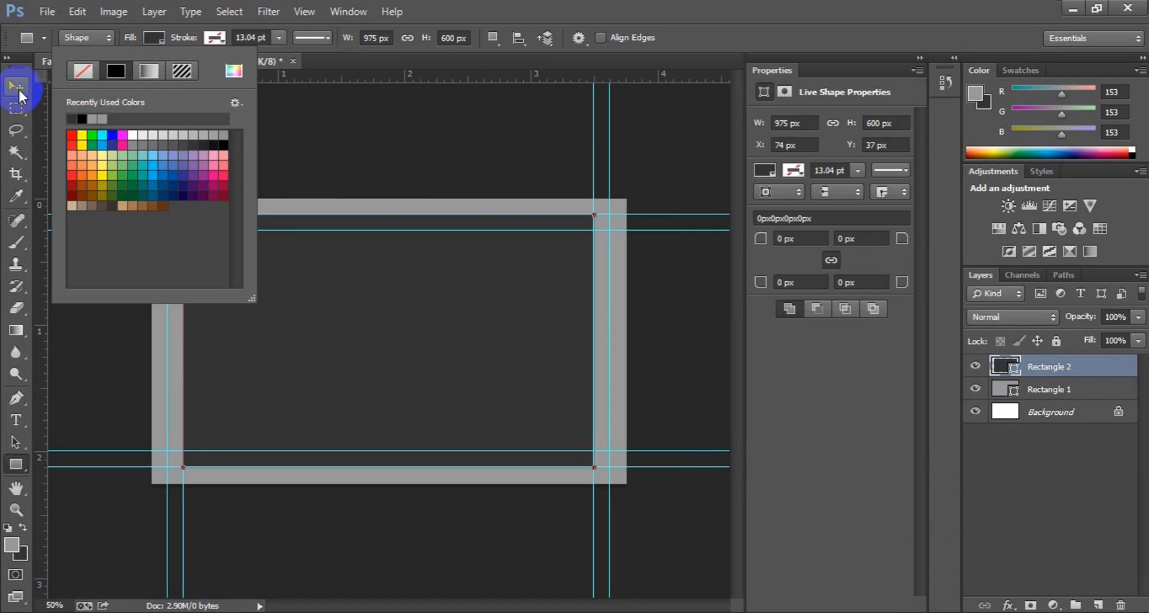
click(18, 87)
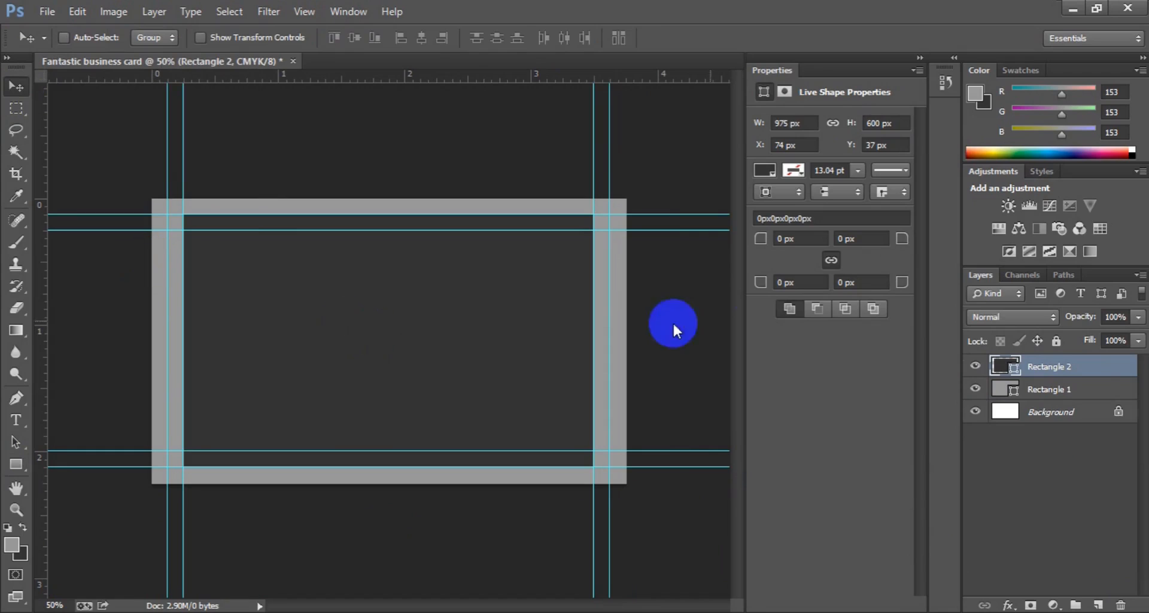
Step: Reset default colours and draw a dark band across the card's bottom, nudging it slightly upward
click(1096, 603)
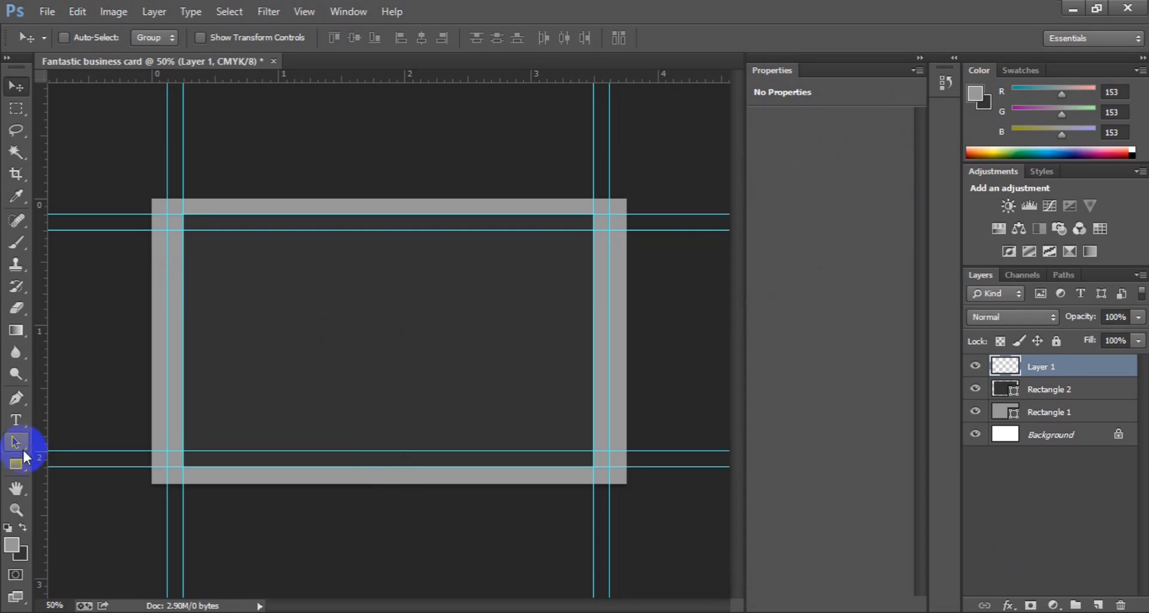
click(21, 465)
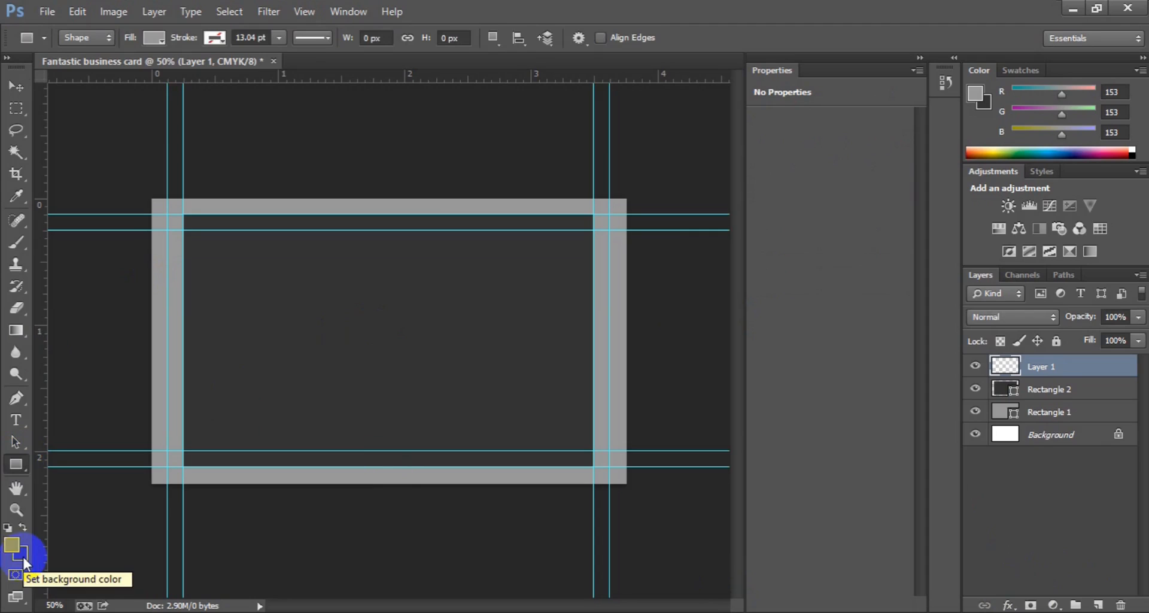
key(x)
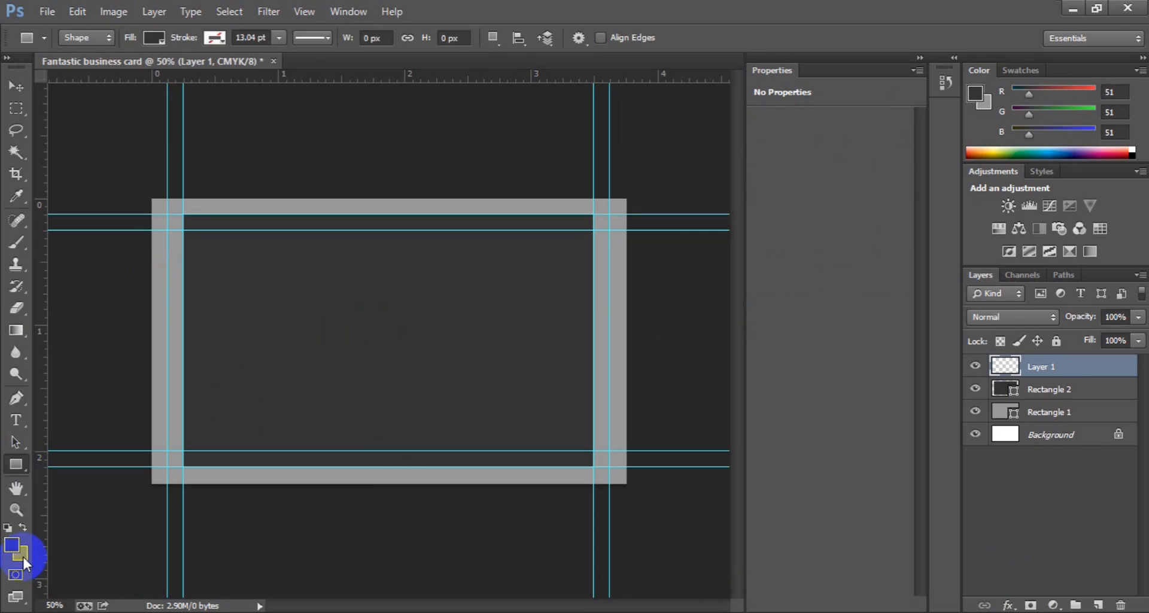
key(d)
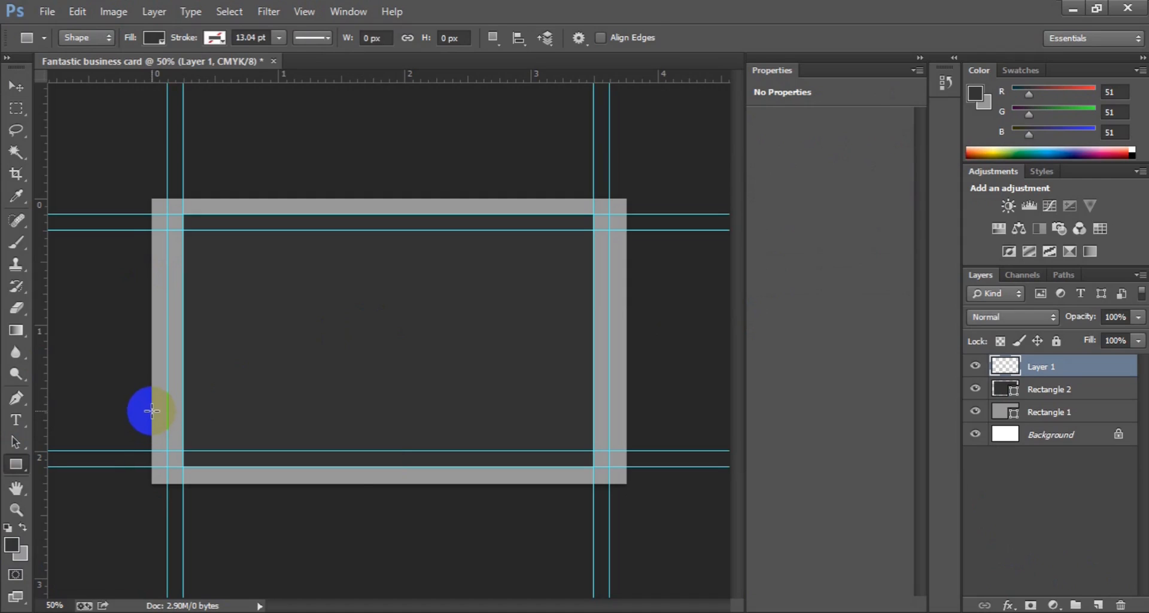
click(152, 410)
drag(151, 410, 630, 494)
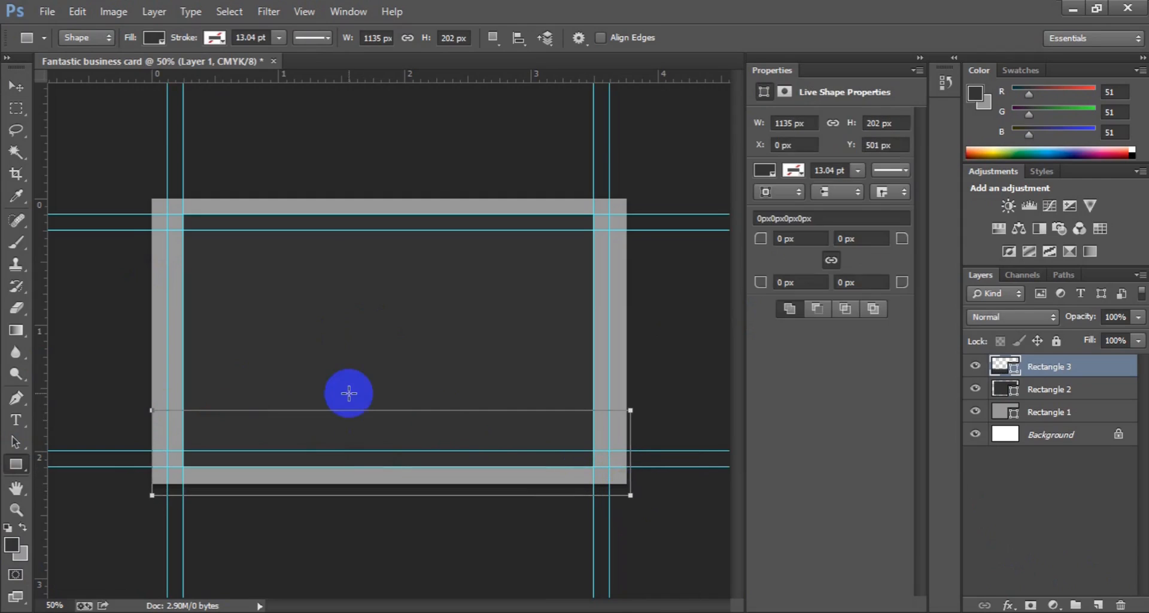
click(16, 87)
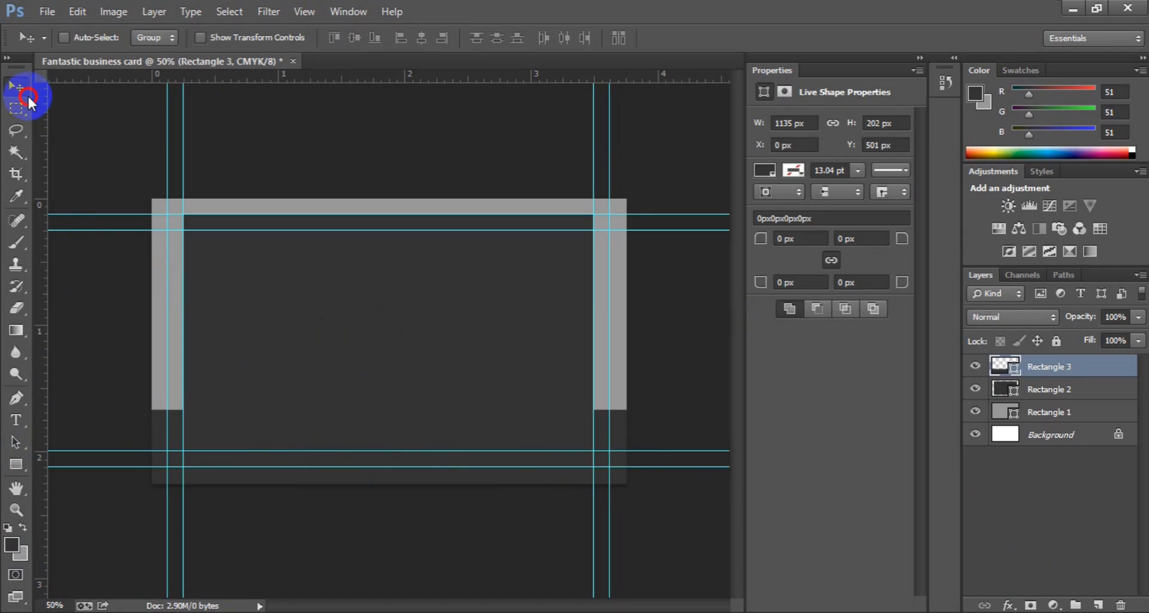
drag(320, 440, 321, 441)
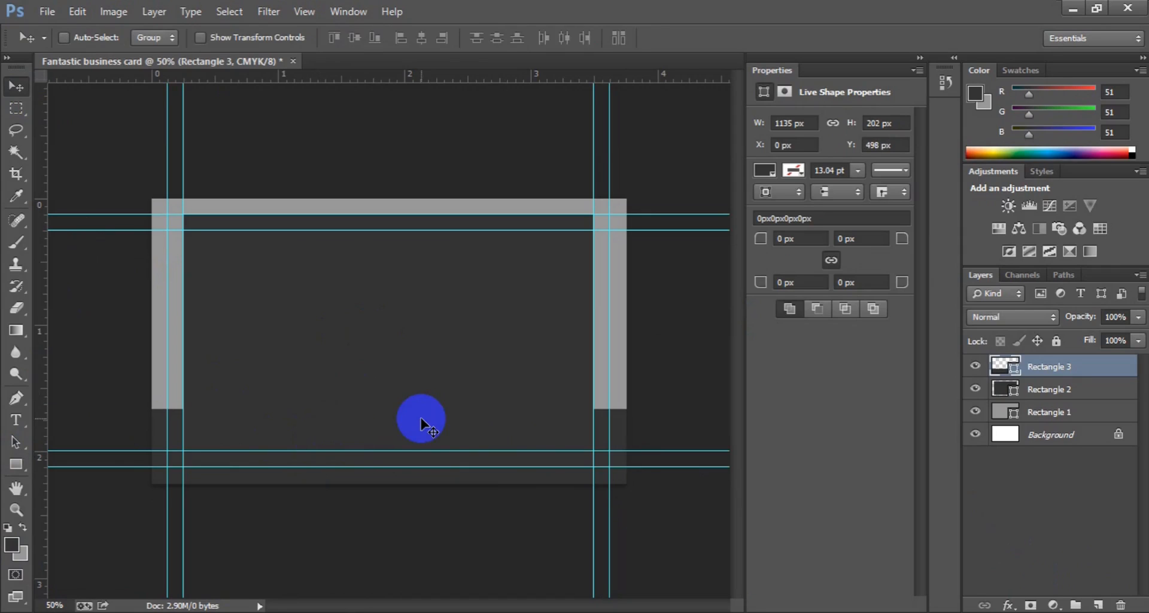
Step: Draw small orange squares at the top-right and top-left inner guide corners
click(1099, 604)
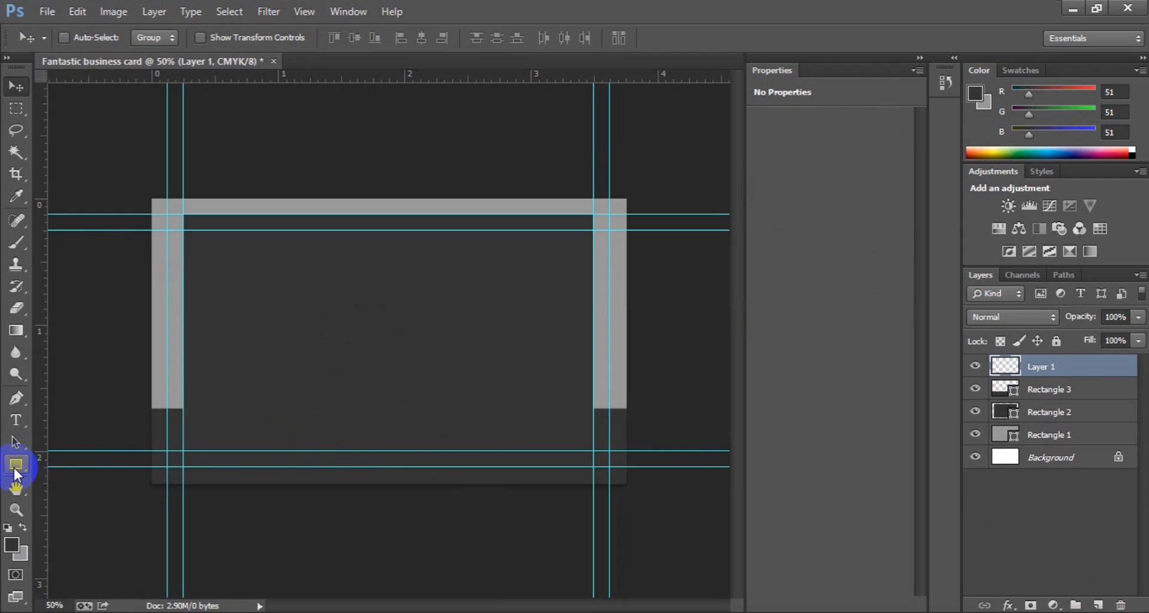
click(16, 465)
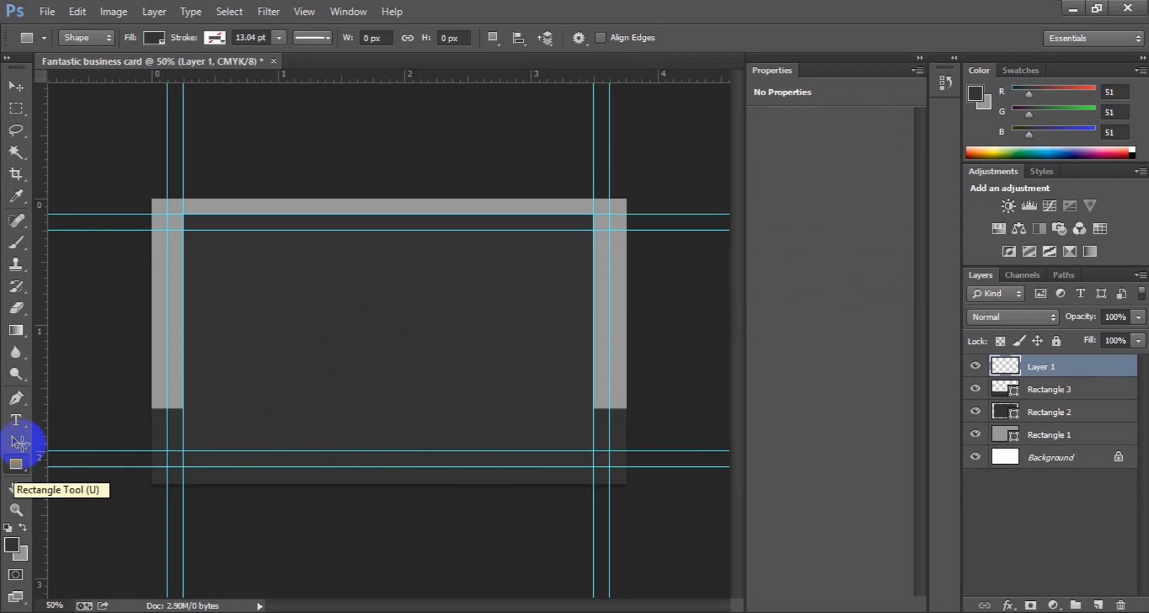
click(163, 40)
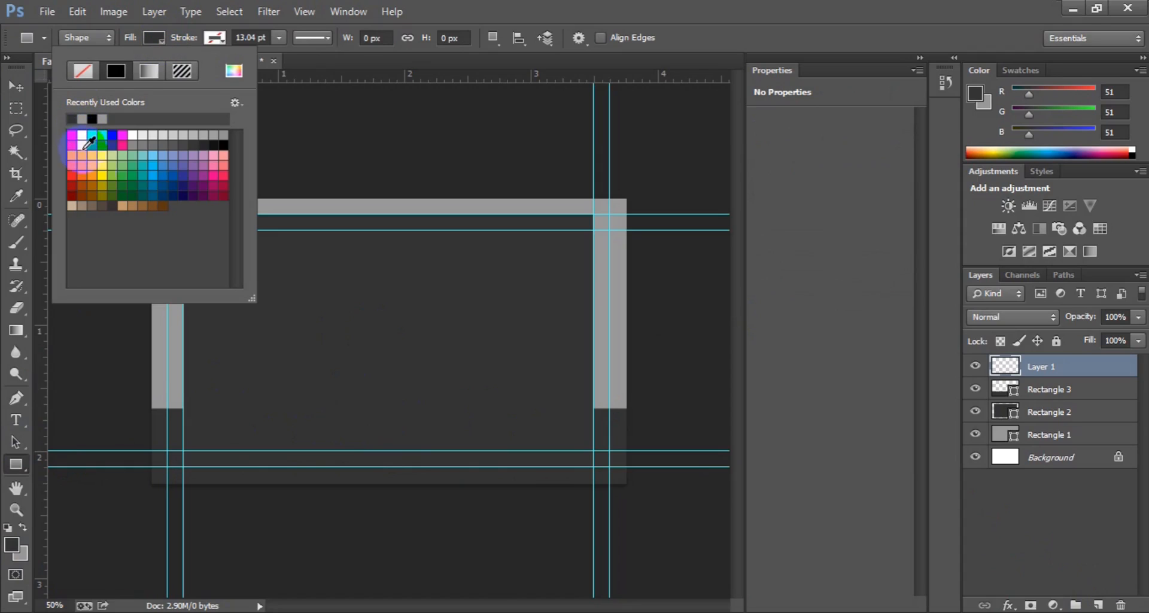
click(97, 173)
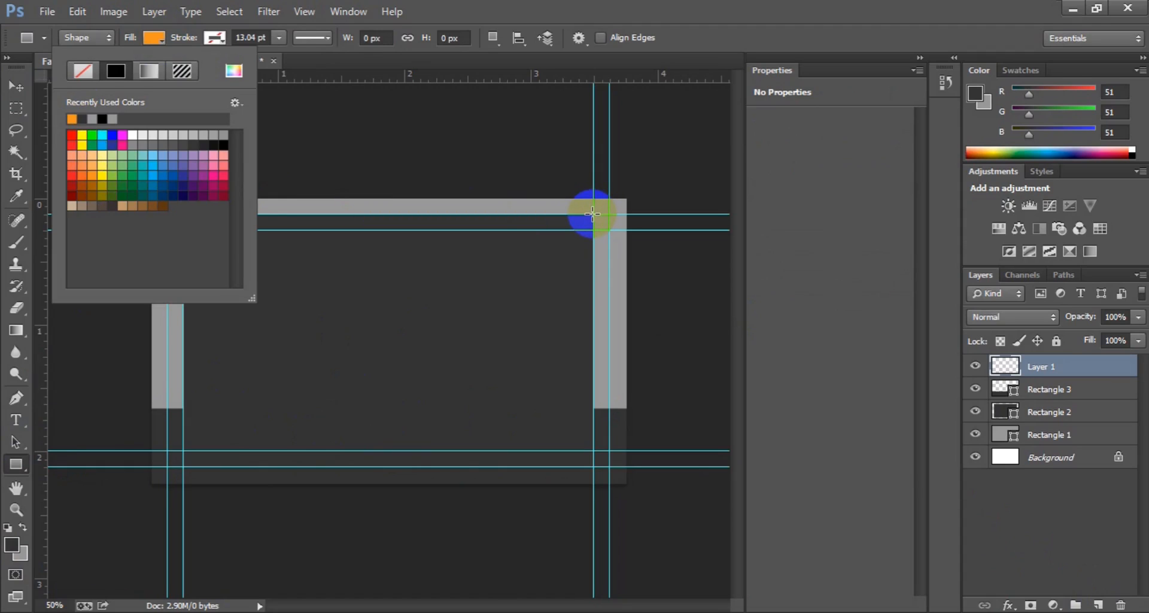
click(592, 214)
drag(592, 213, 608, 228)
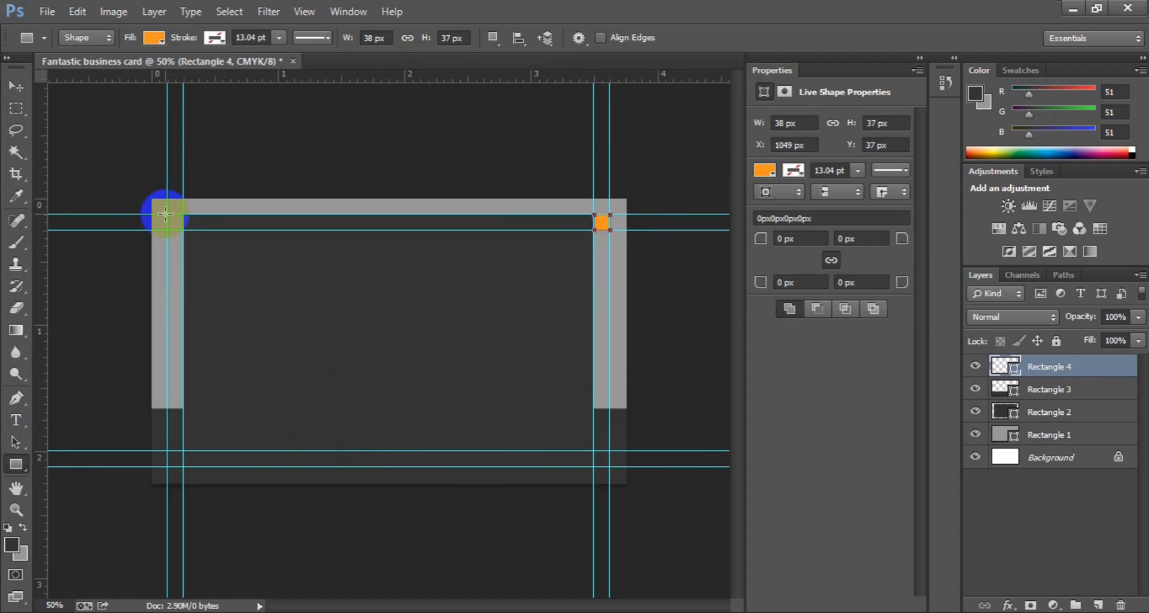
drag(167, 214, 183, 225)
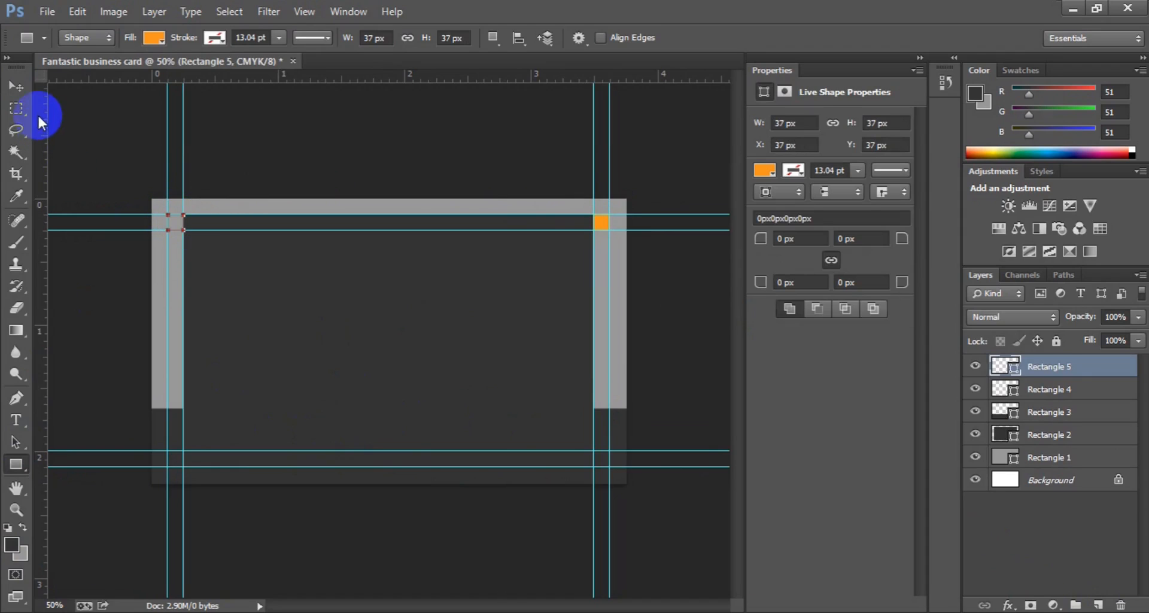
click(17, 88)
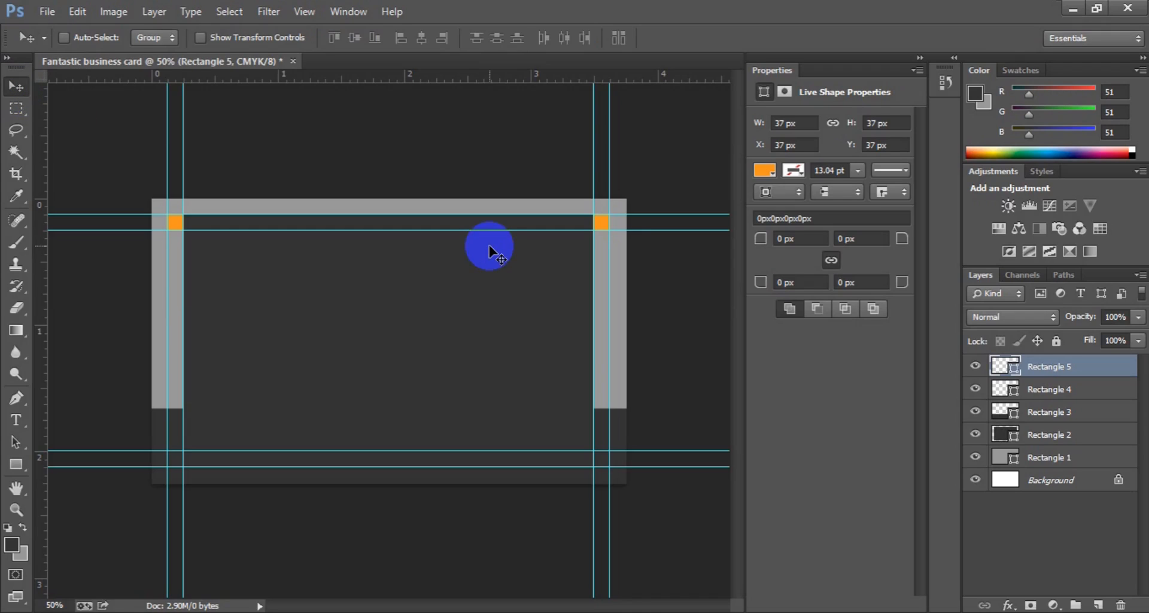
Step: Start File > Place and browse to the Desktop's FREE STOCK PHOTO folder
click(45, 12)
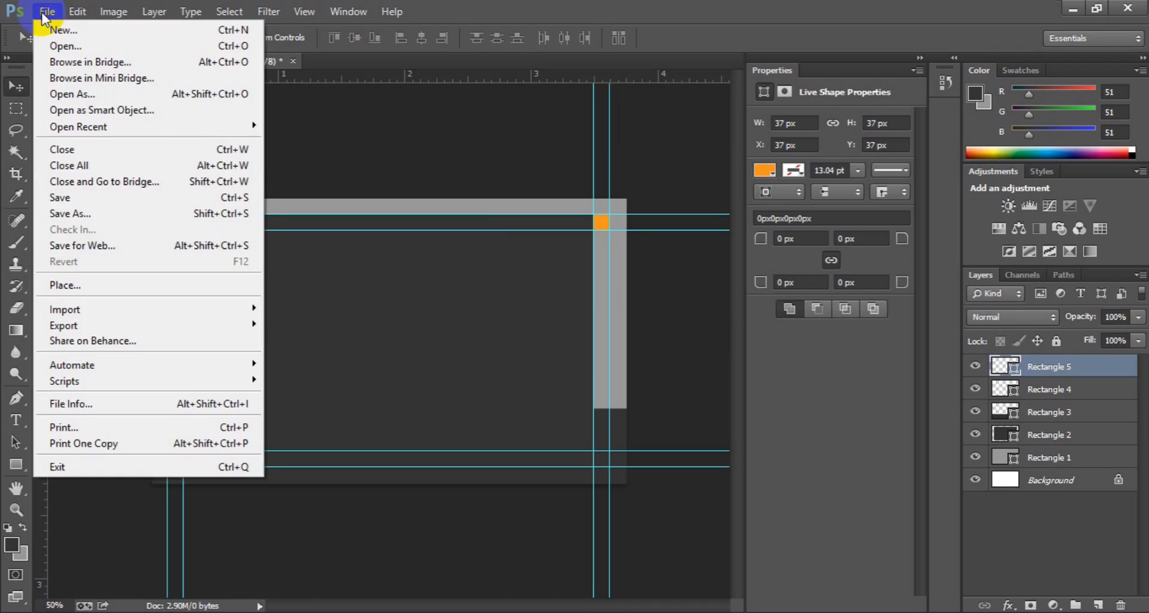
click(105, 282)
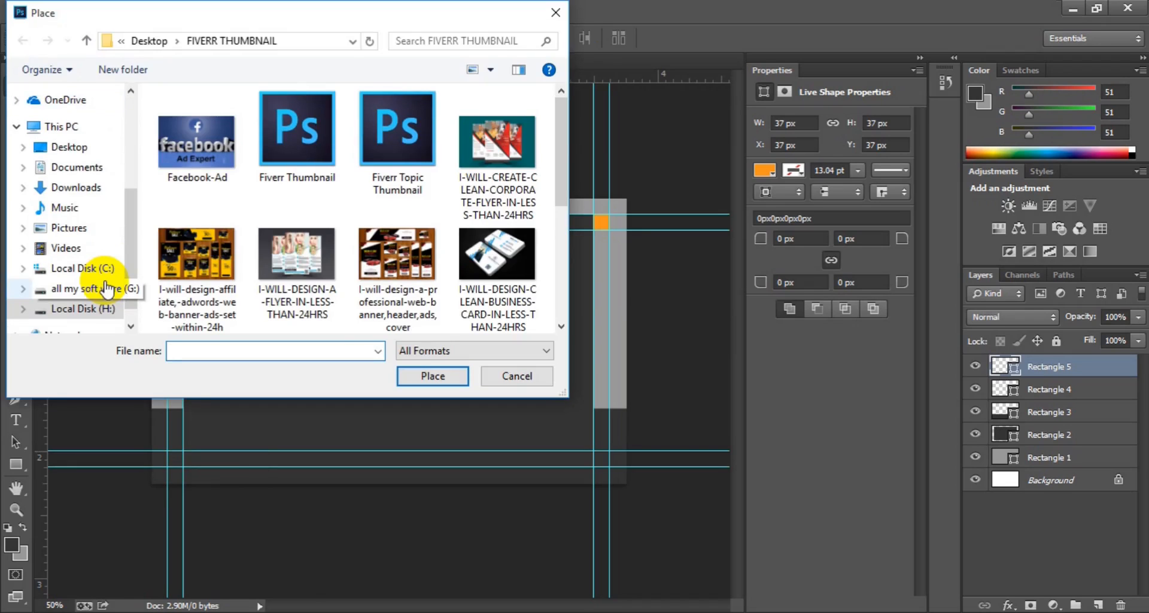
click(89, 308)
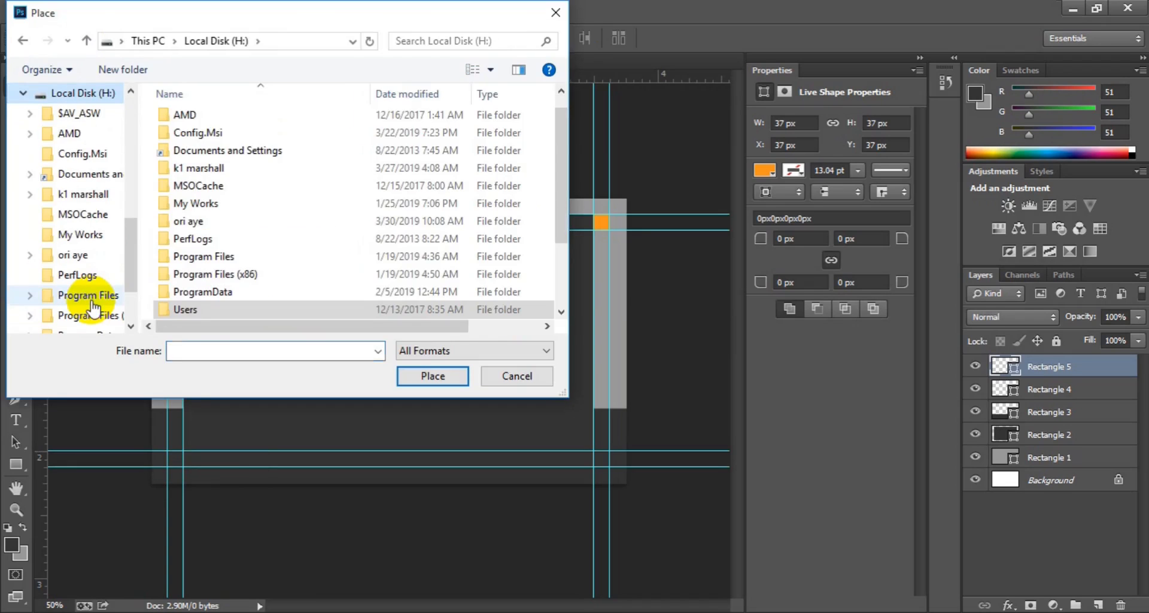
double_click(212, 307)
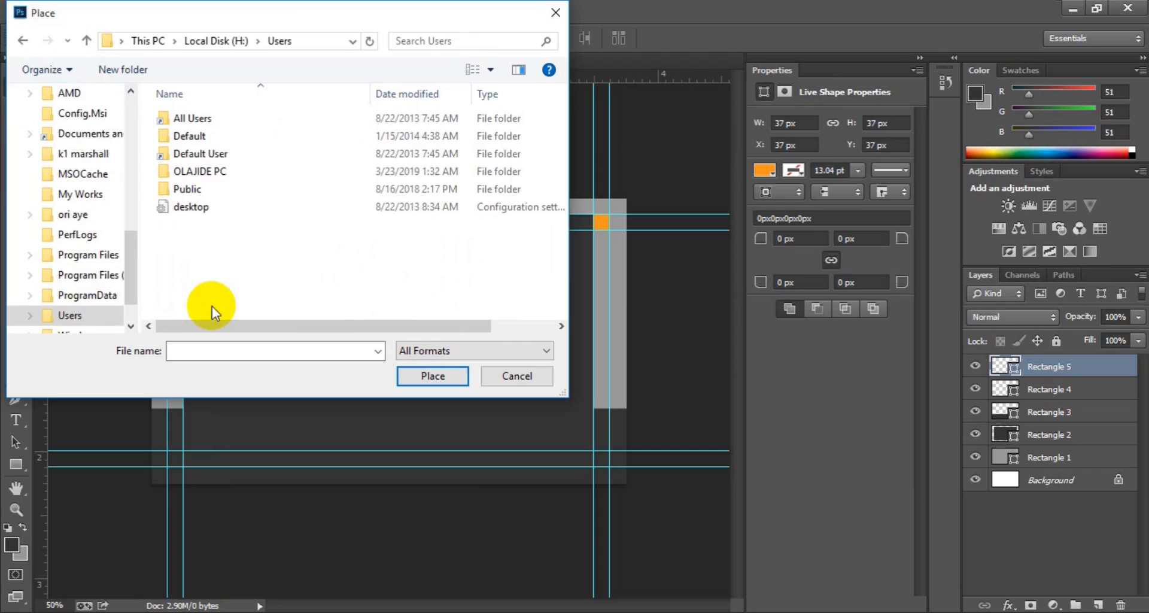
double_click(242, 172)
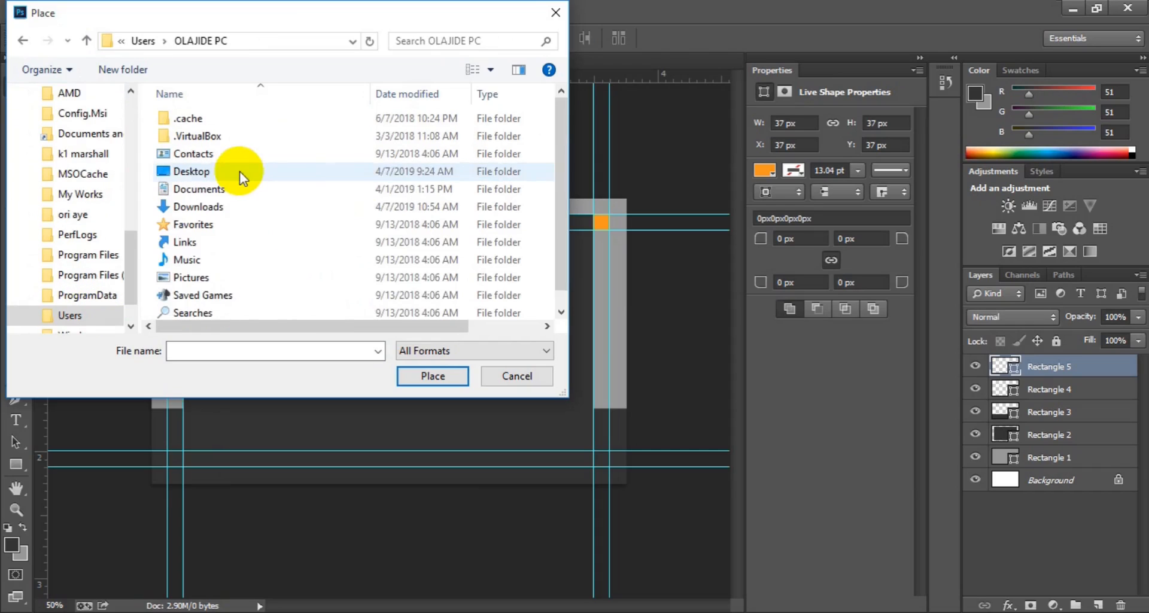
double_click(290, 171)
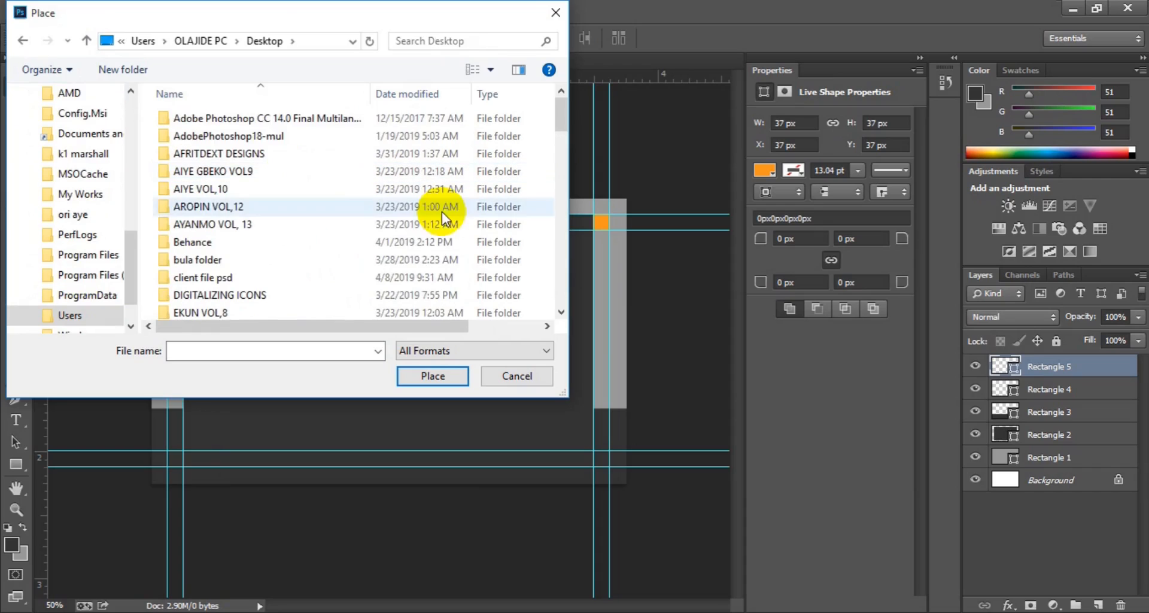
click(559, 278)
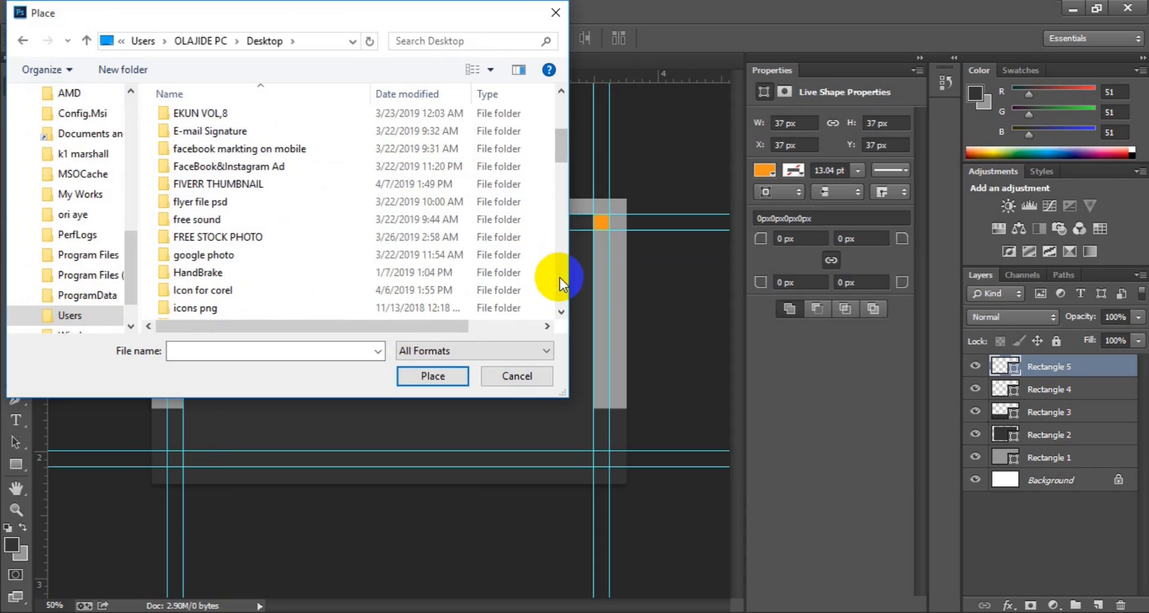
click(344, 239)
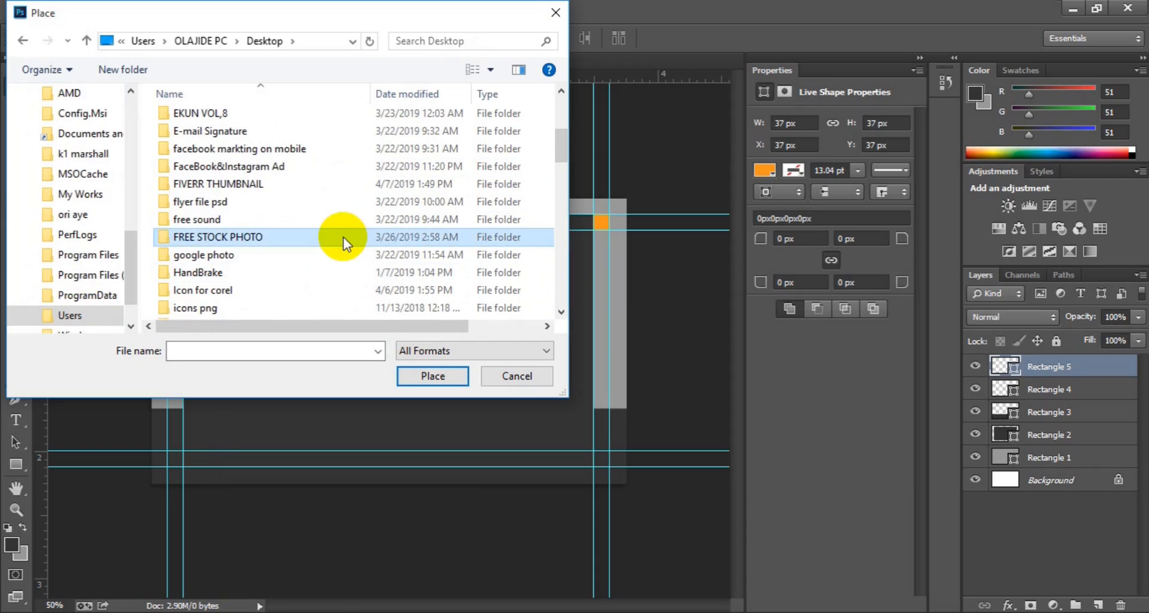
double_click(344, 239)
Step: Place city-wallpaper-7 onto the card and commit its transform
click(563, 281)
click(563, 281)
click(562, 281)
click(563, 282)
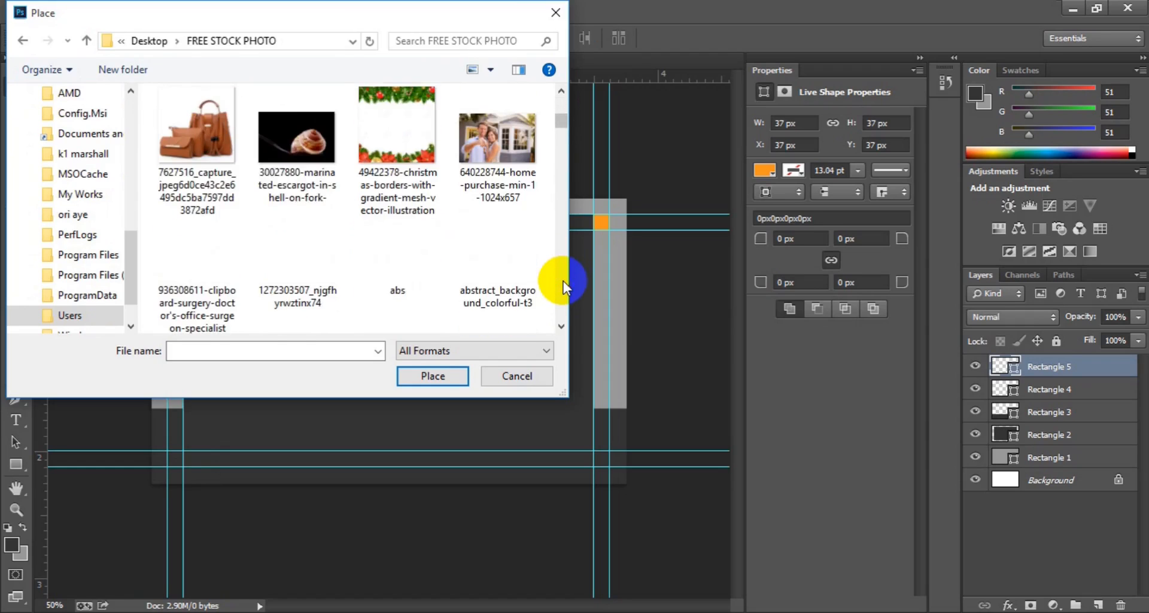
click(563, 281)
click(563, 281)
click(563, 282)
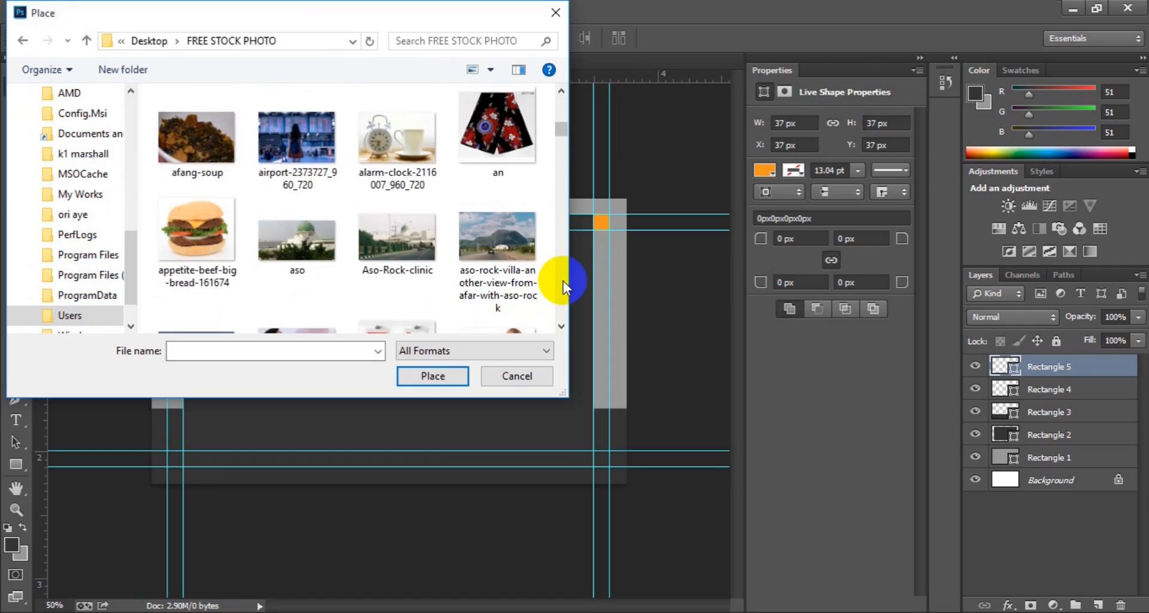
click(563, 281)
click(562, 281)
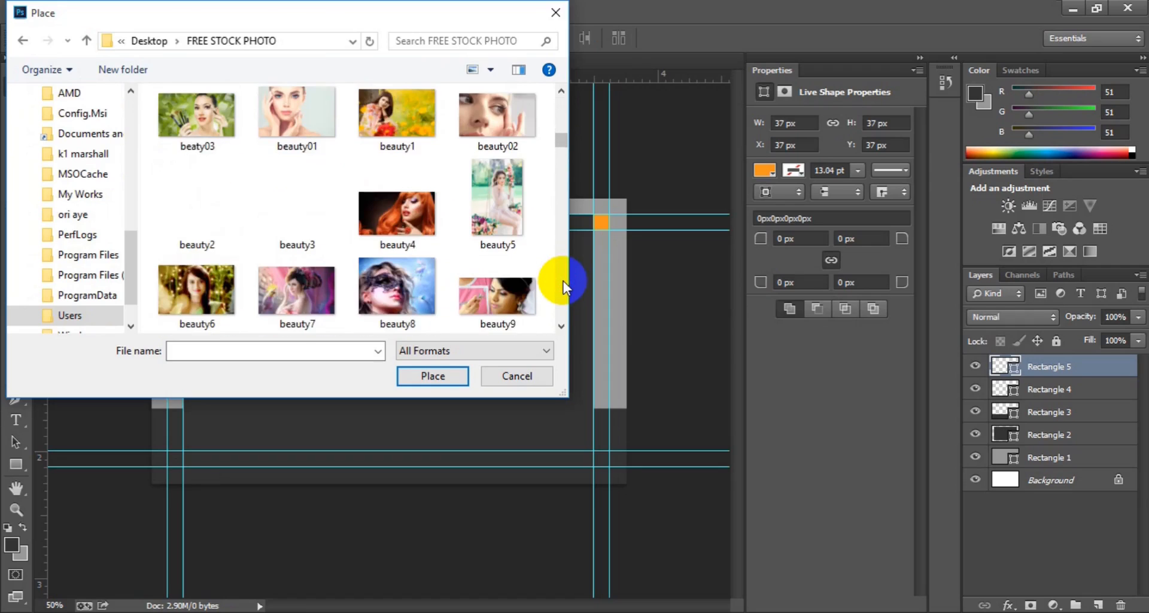
click(562, 281)
click(563, 281)
click(563, 281)
click(563, 281)
click(389, 239)
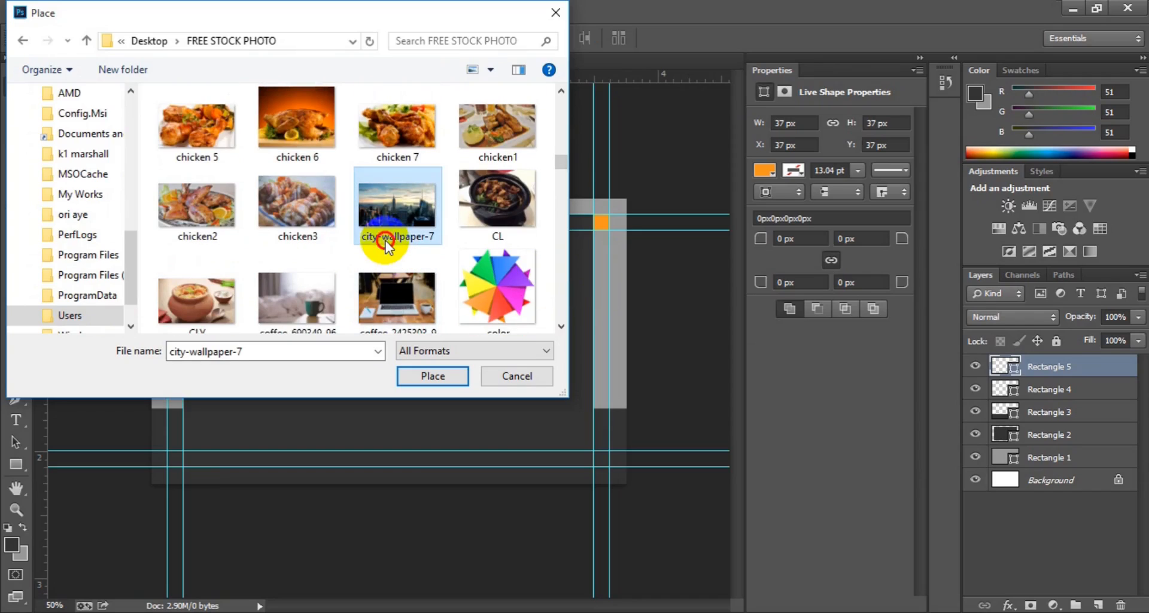
click(415, 376)
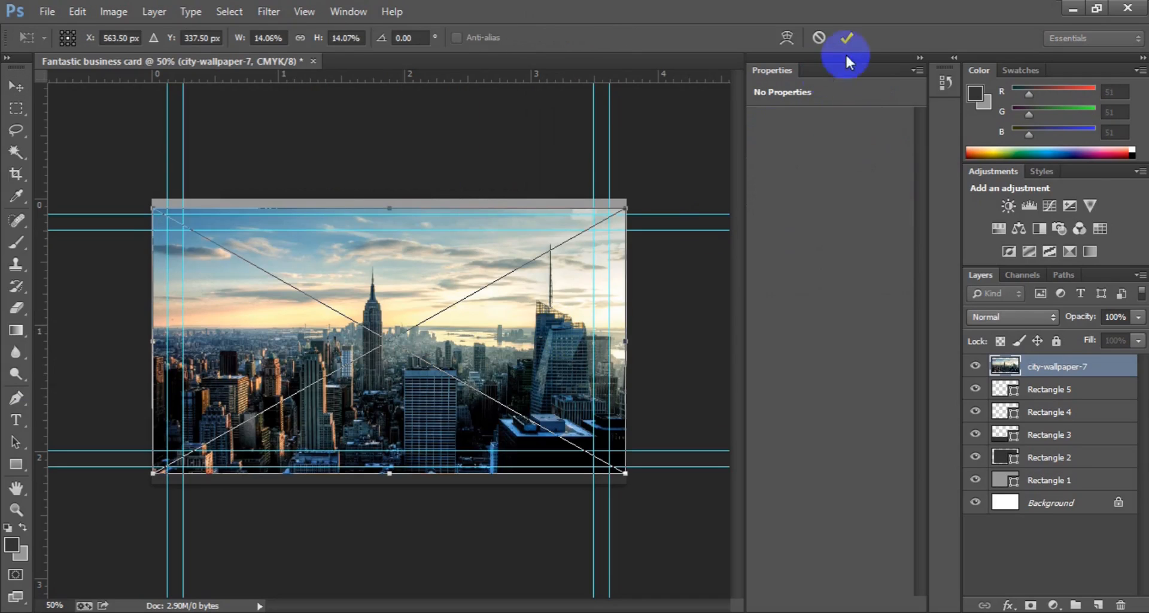
click(842, 43)
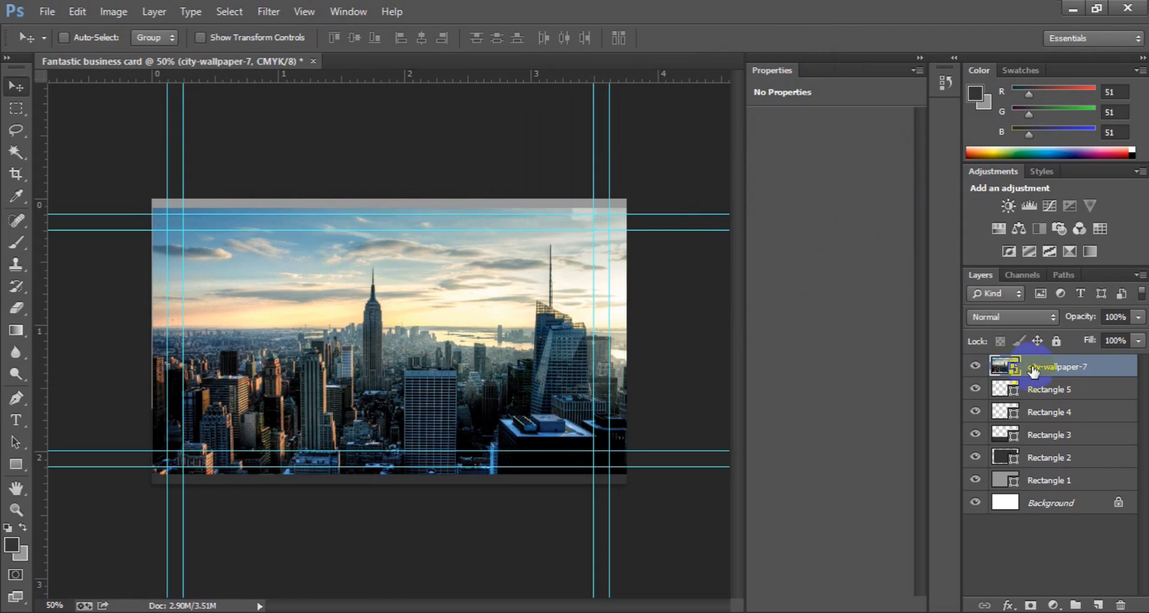
Step: Move city-wallpaper-7 below Rectangle 3, clip it to Rectangle 2, and set 60% opacity
drag(1033, 371, 1036, 448)
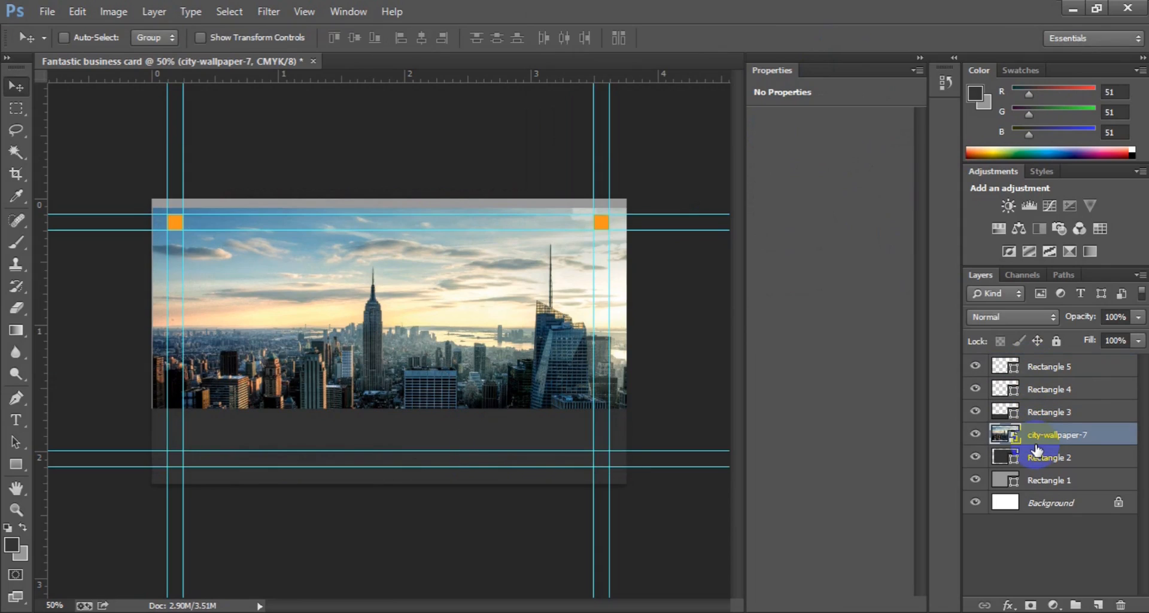
right_click(1036, 447)
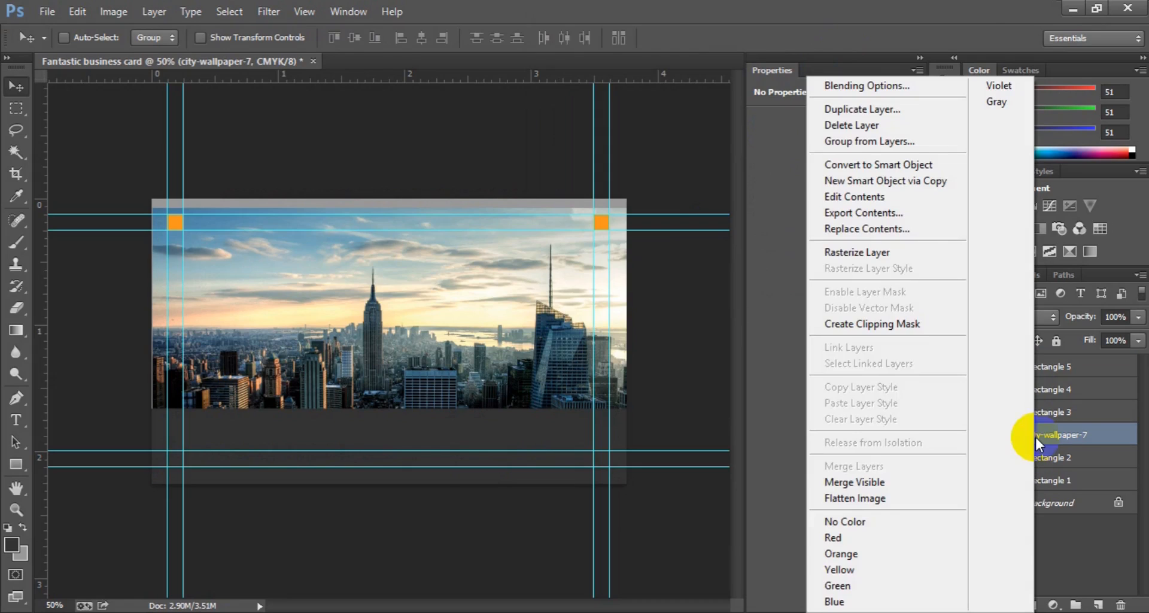
click(923, 325)
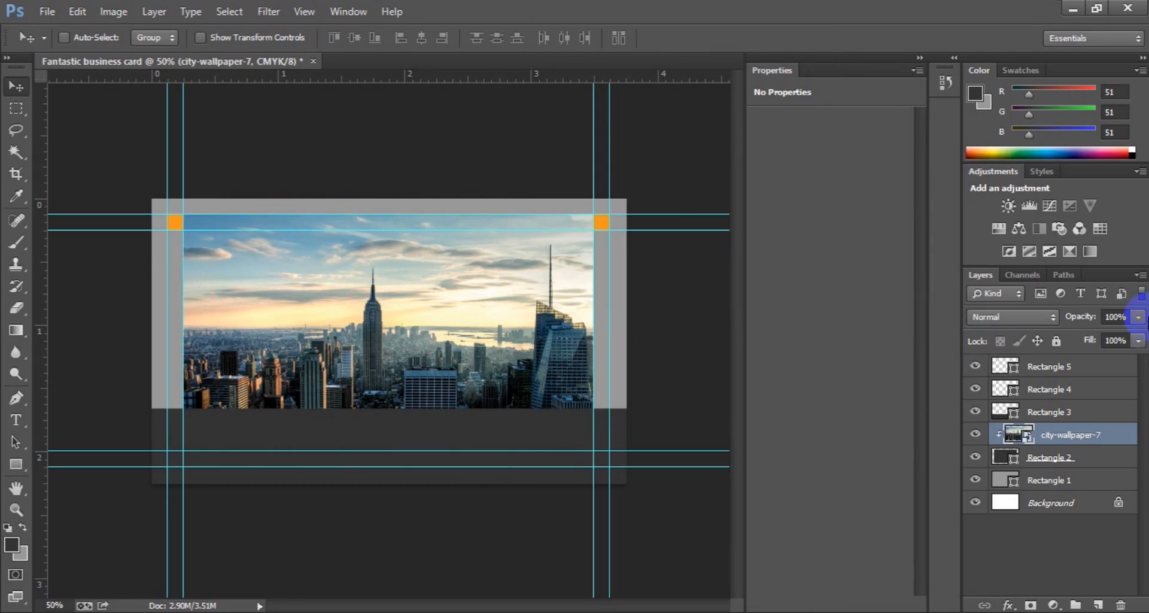
click(1140, 318)
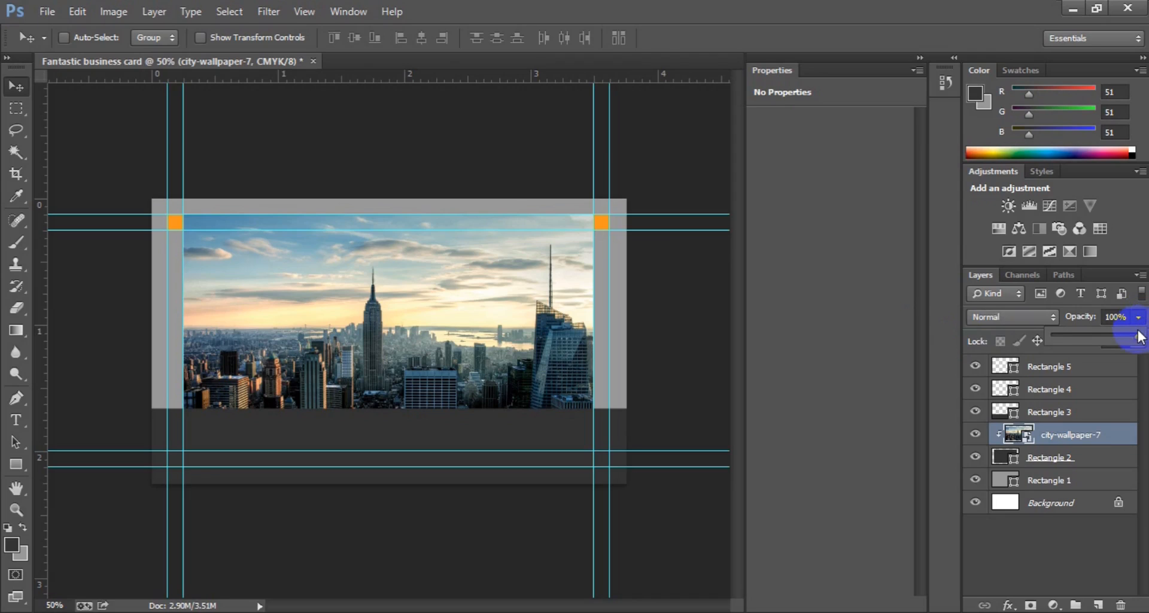
drag(1140, 341, 1112, 336)
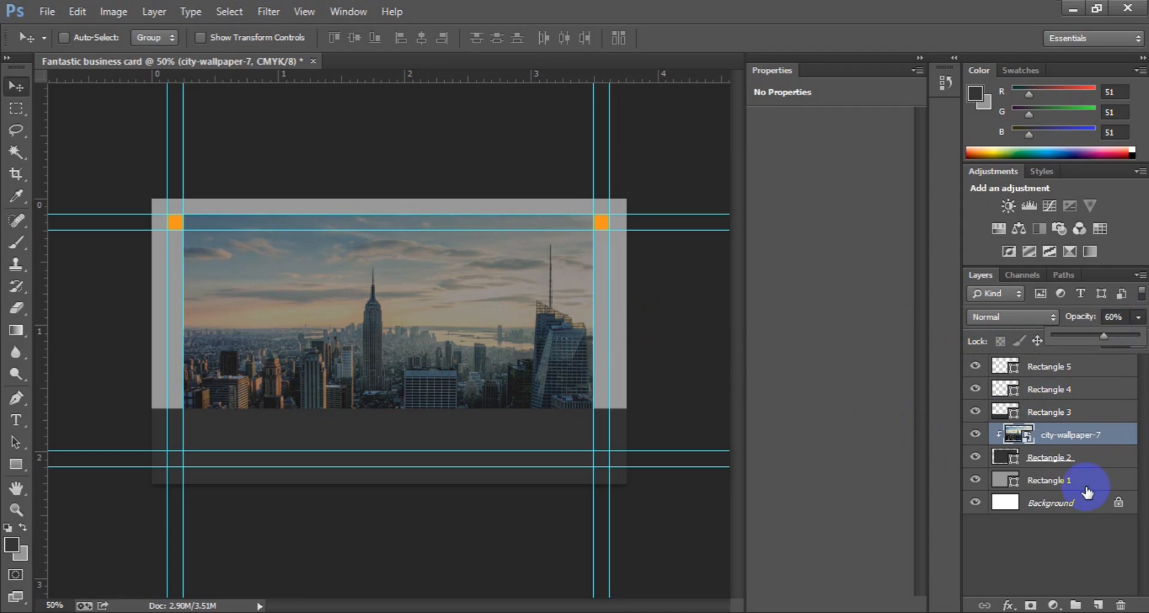
Step: Draw an orange rectangle across the photo's centre on a new layer
click(1097, 605)
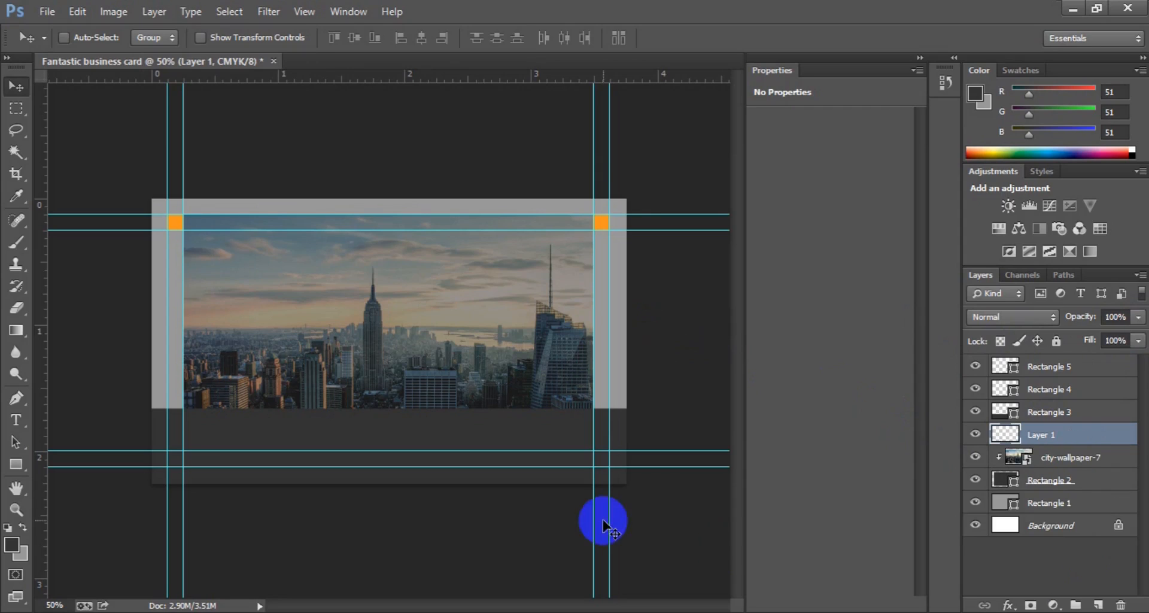
click(16, 466)
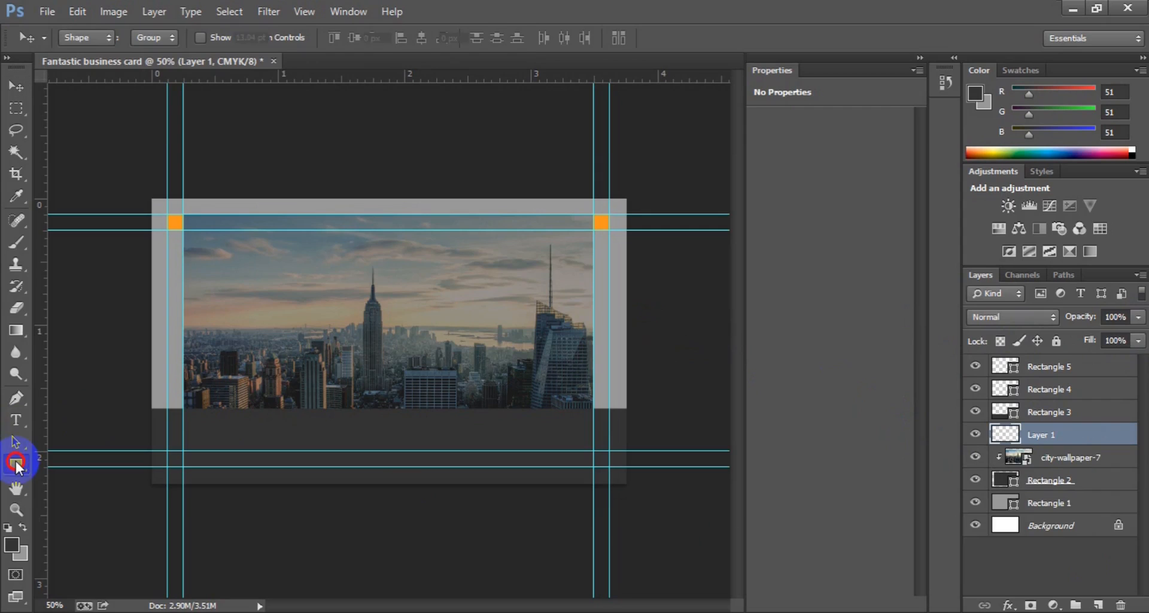
drag(278, 318, 471, 366)
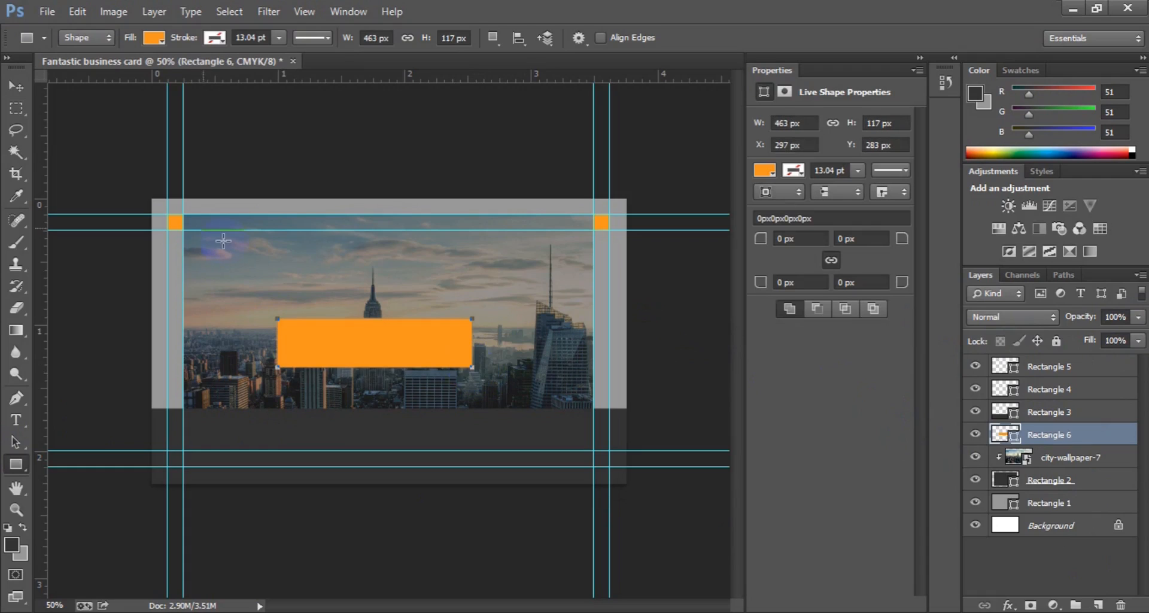
Step: Enter 100 px into the rectangle's corner radius fields in Properties
click(786, 238)
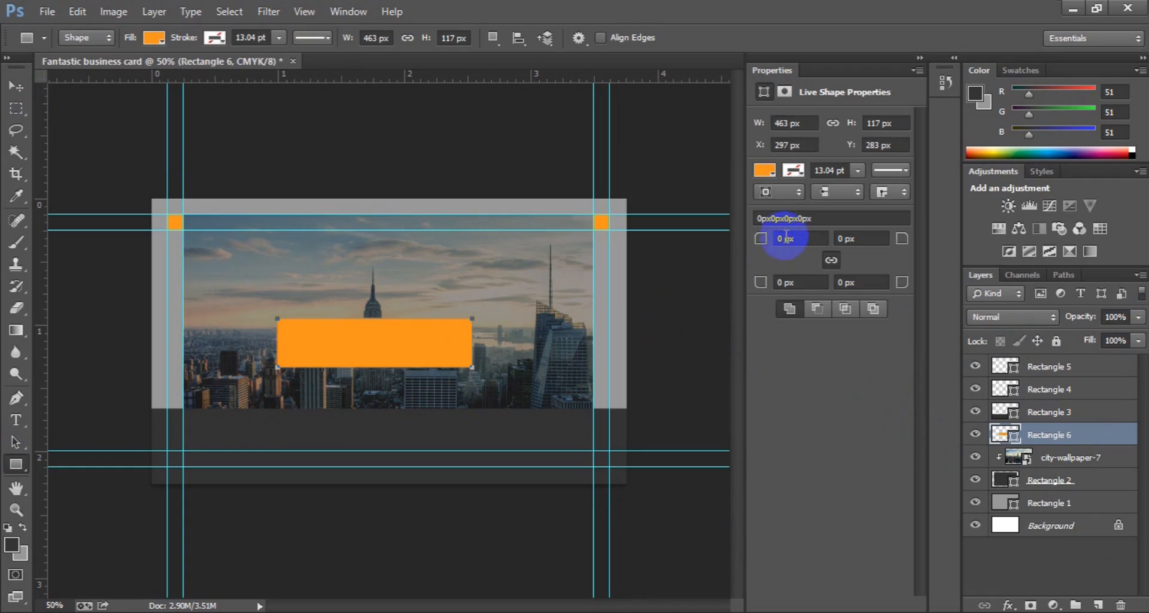
click(779, 238)
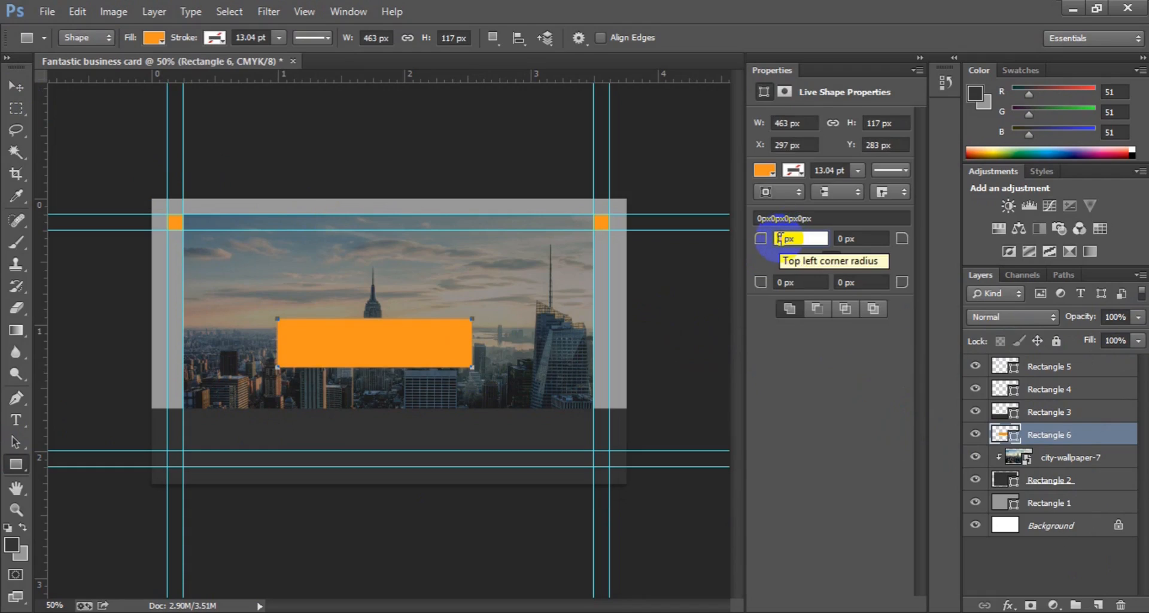
text(30)
click(841, 238)
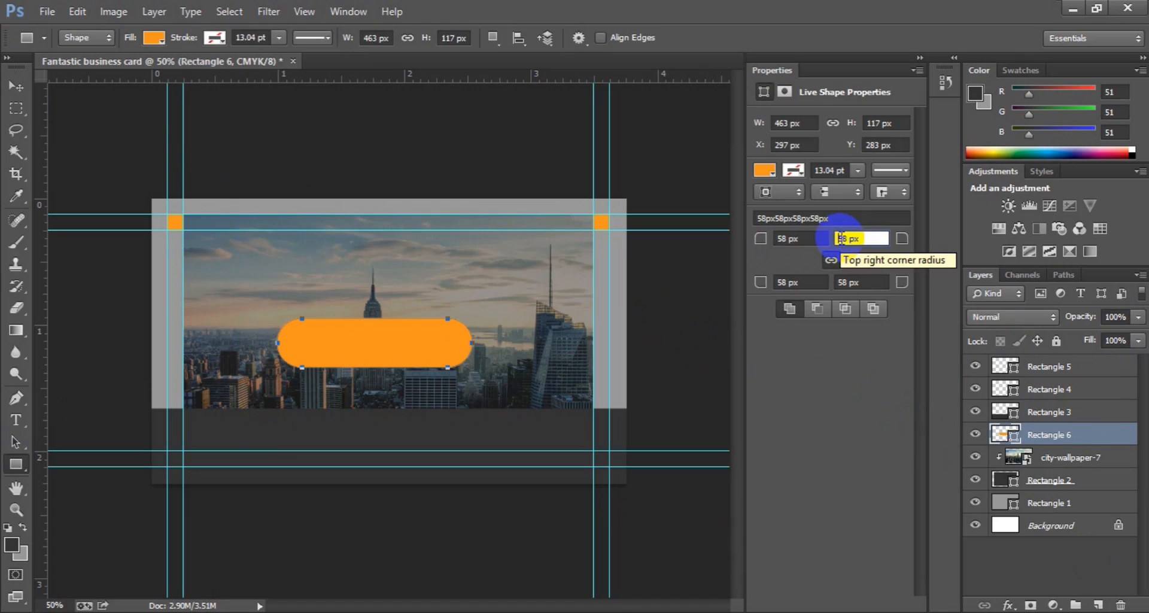
click(777, 244)
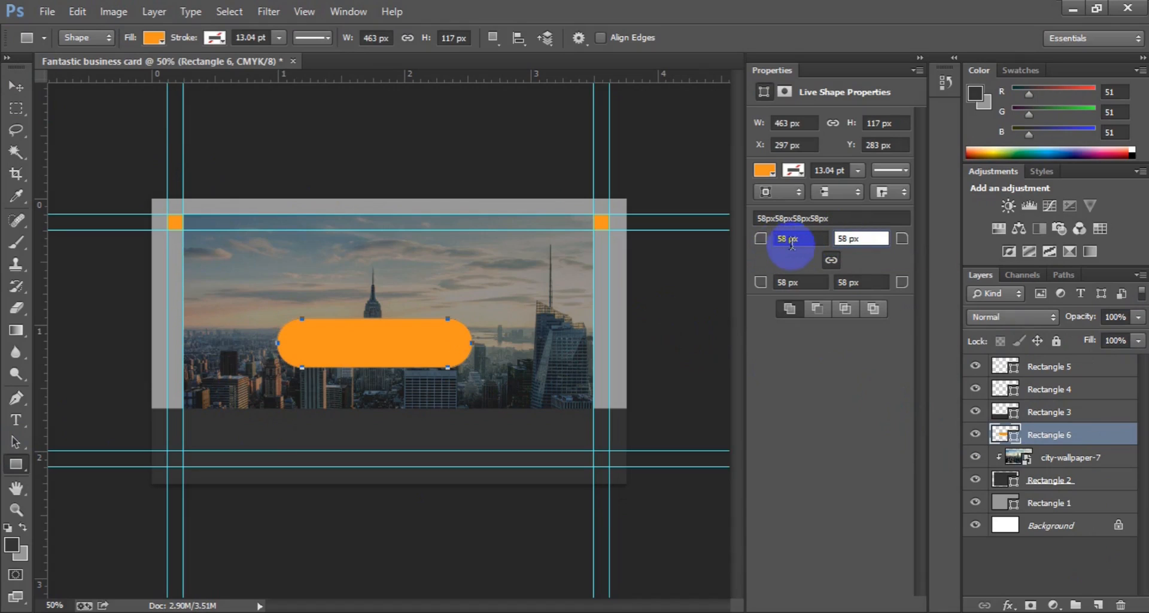
click(773, 239)
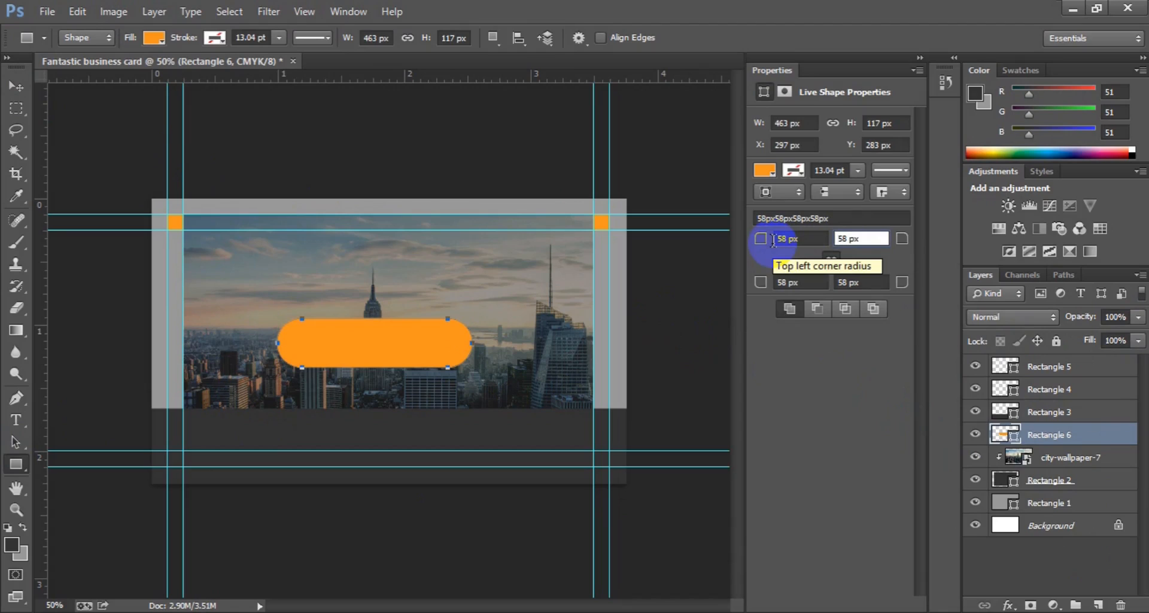
click(775, 241)
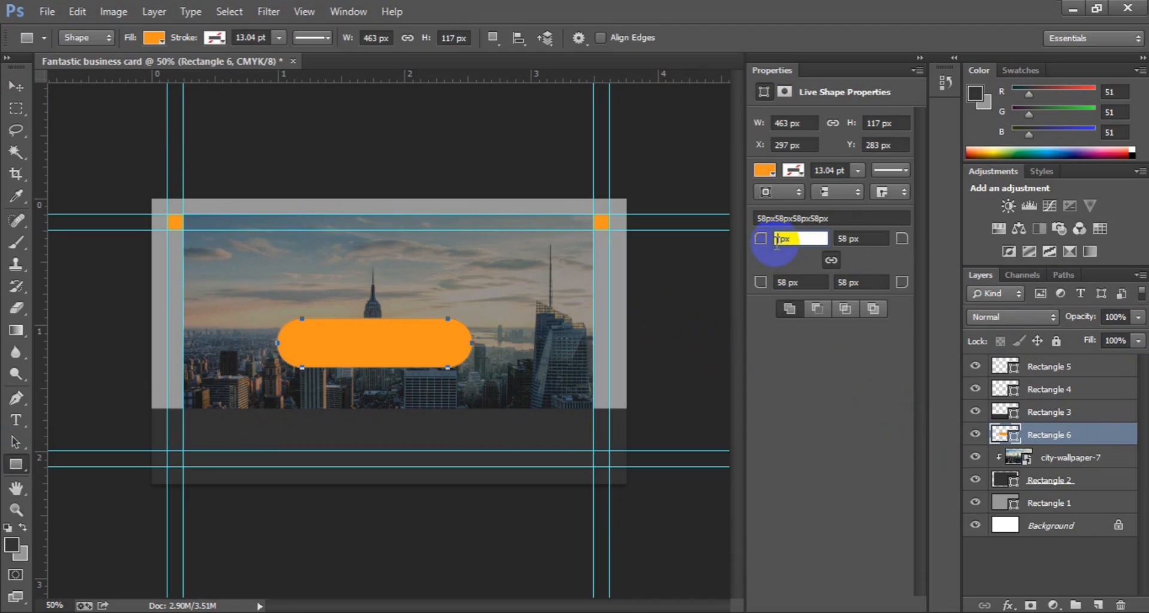
text(100)
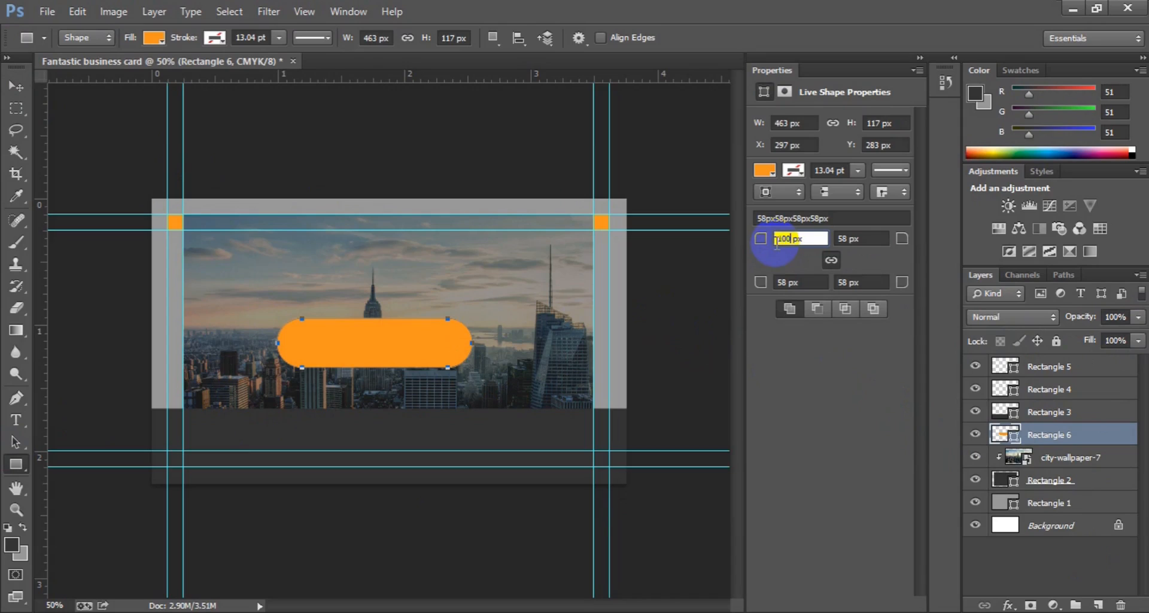
click(848, 238)
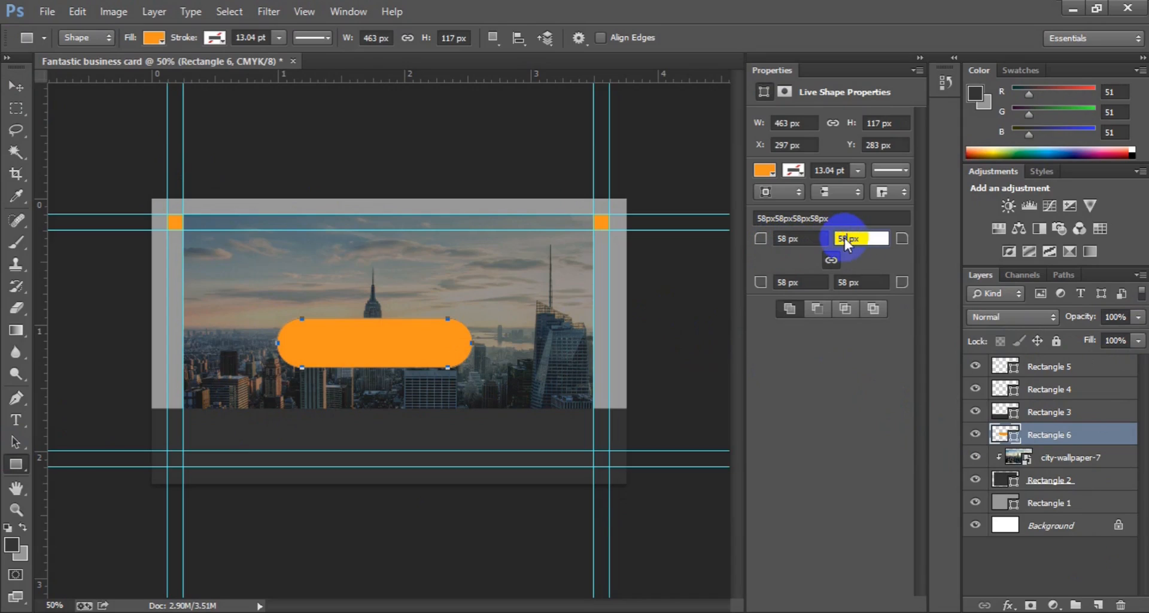
Step: Replace the top-left radius with 100 px so the corners clamp to 58 px
click(784, 238)
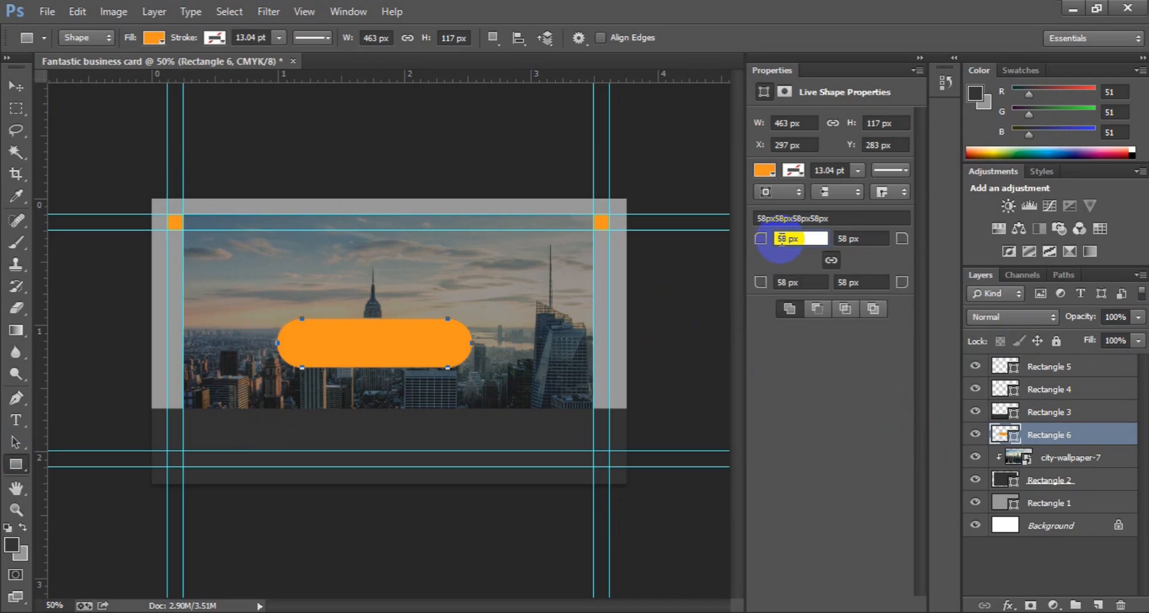
drag(783, 239, 799, 243)
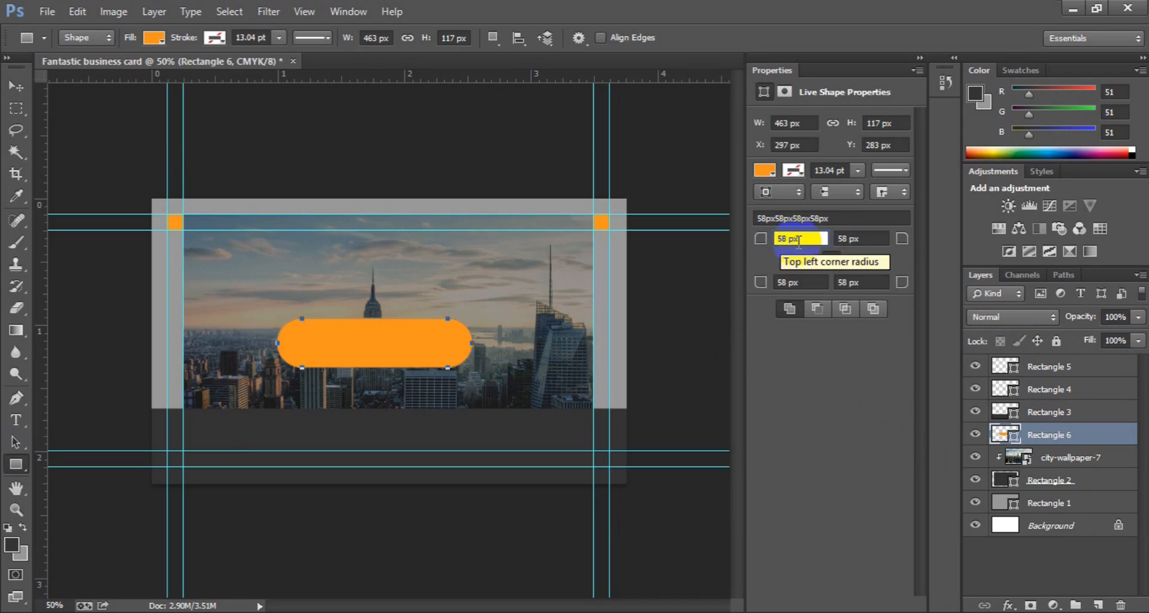
key(BackSpace)
text(100)
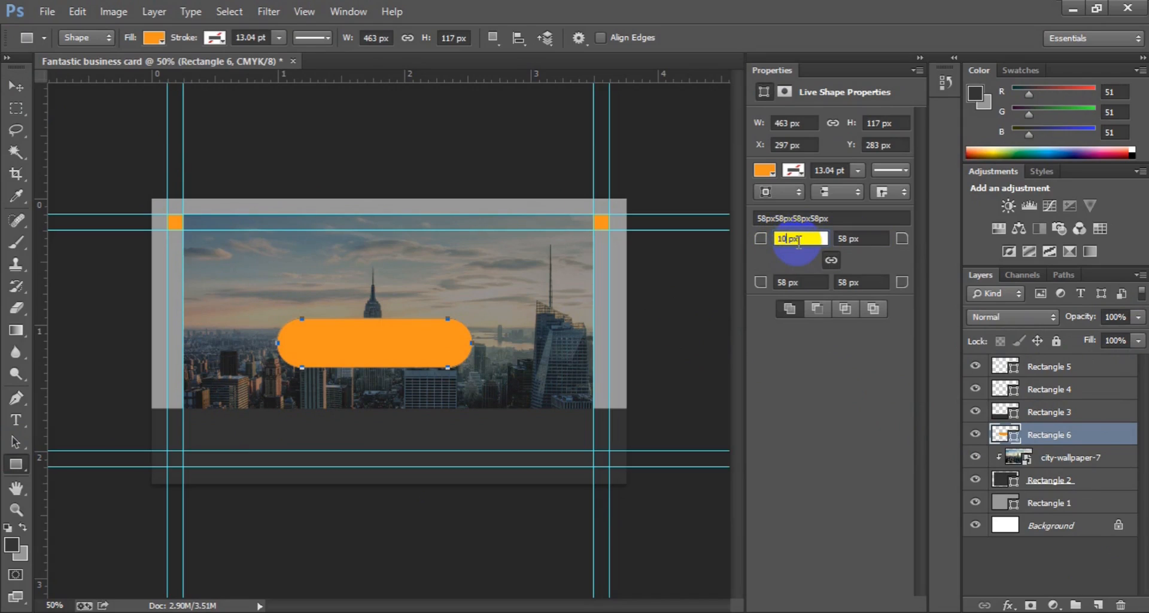
click(838, 240)
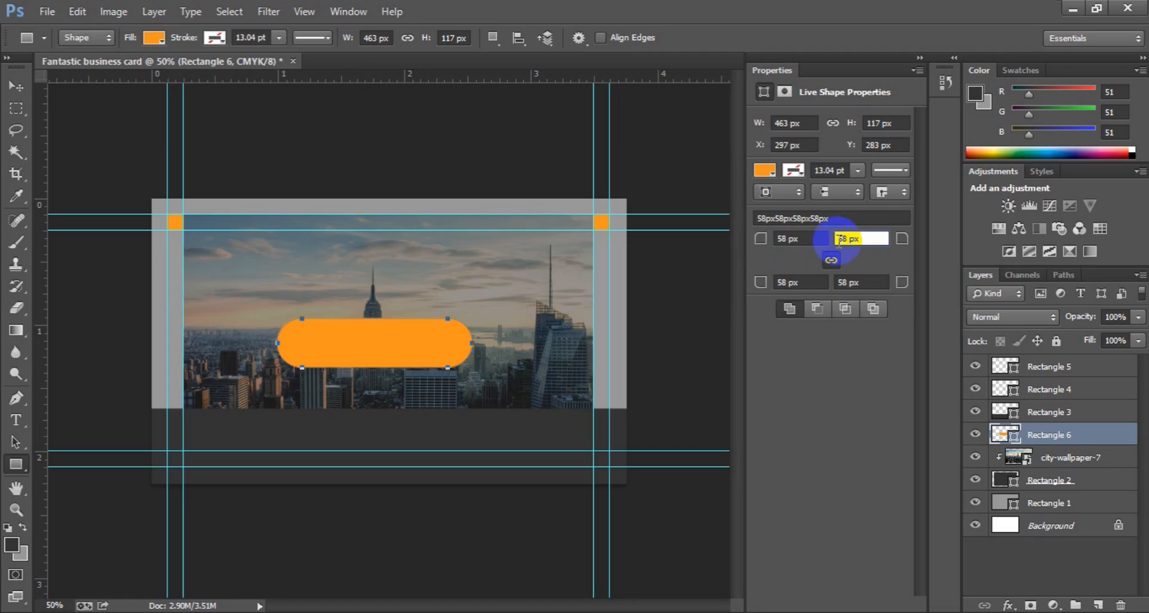
click(25, 91)
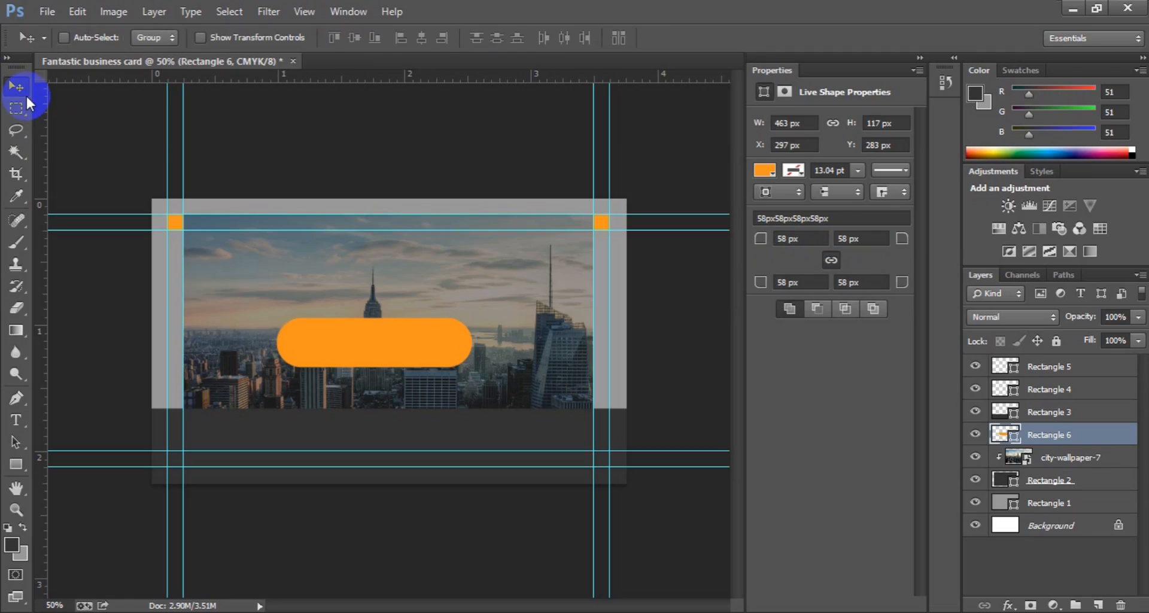
Step: Stretch the orange pill wider and slightly shorter, to about 495 × 113 px
key(ctrl+t)
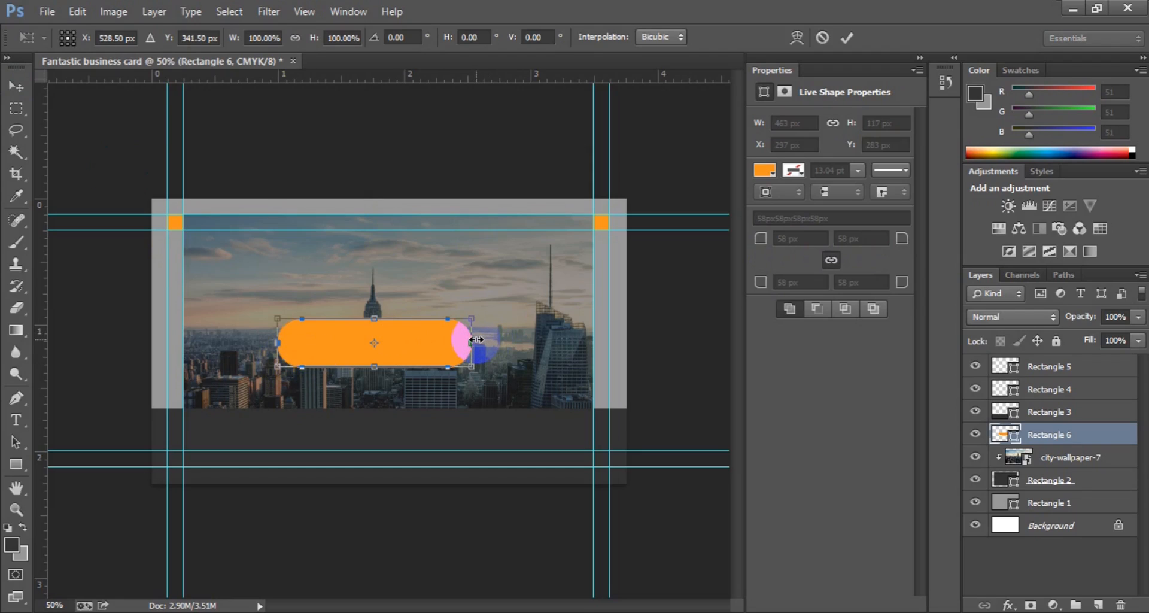
drag(476, 339, 483, 340)
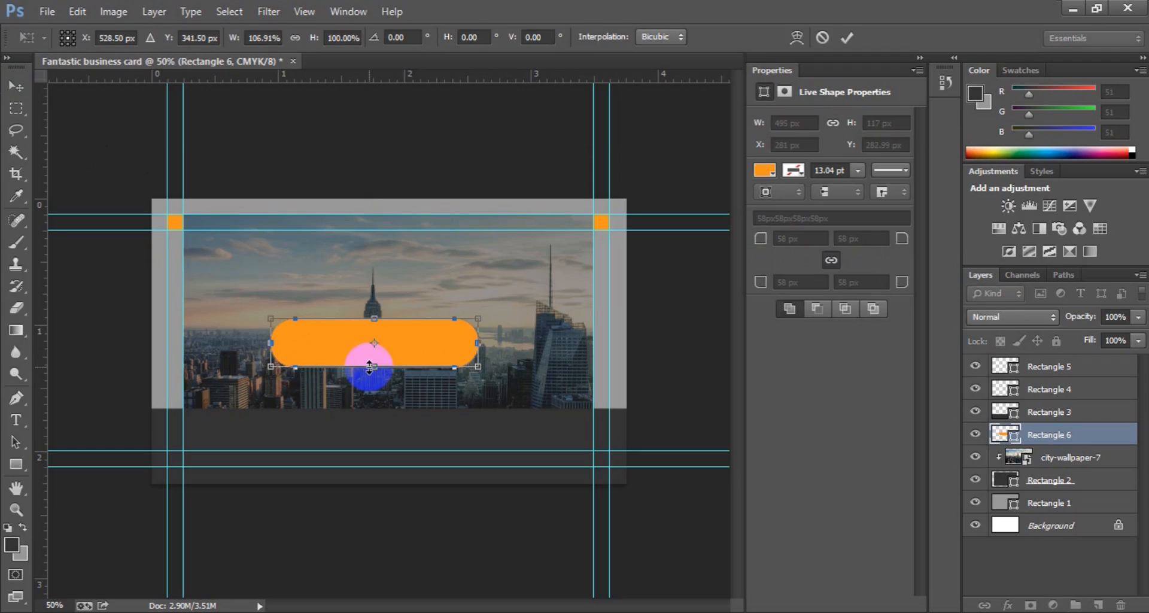
drag(369, 365, 370, 366)
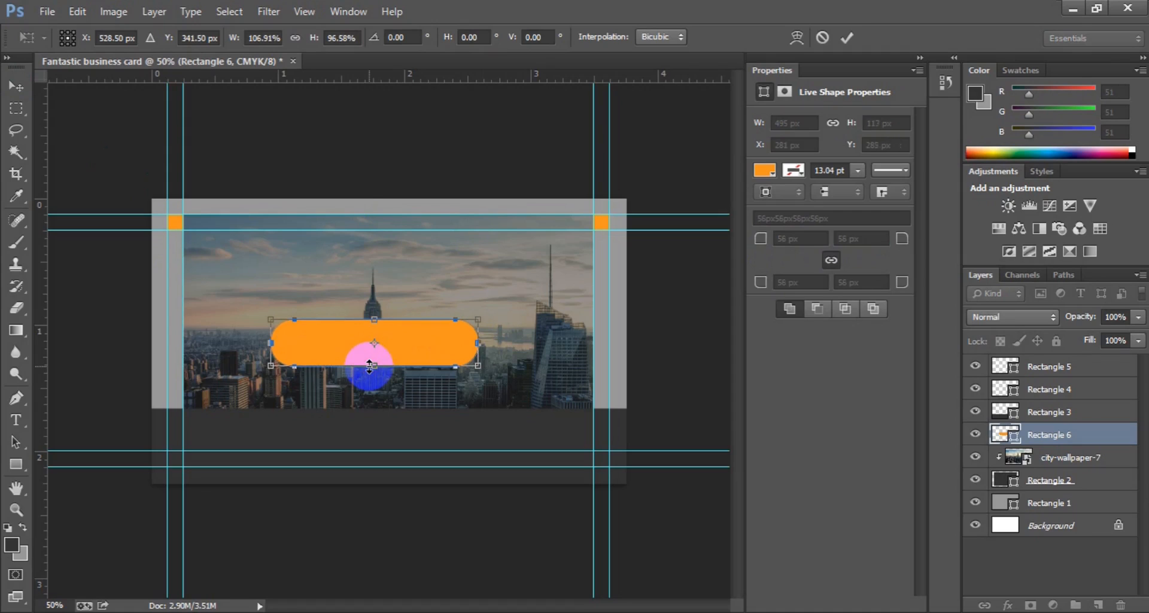
key(Return)
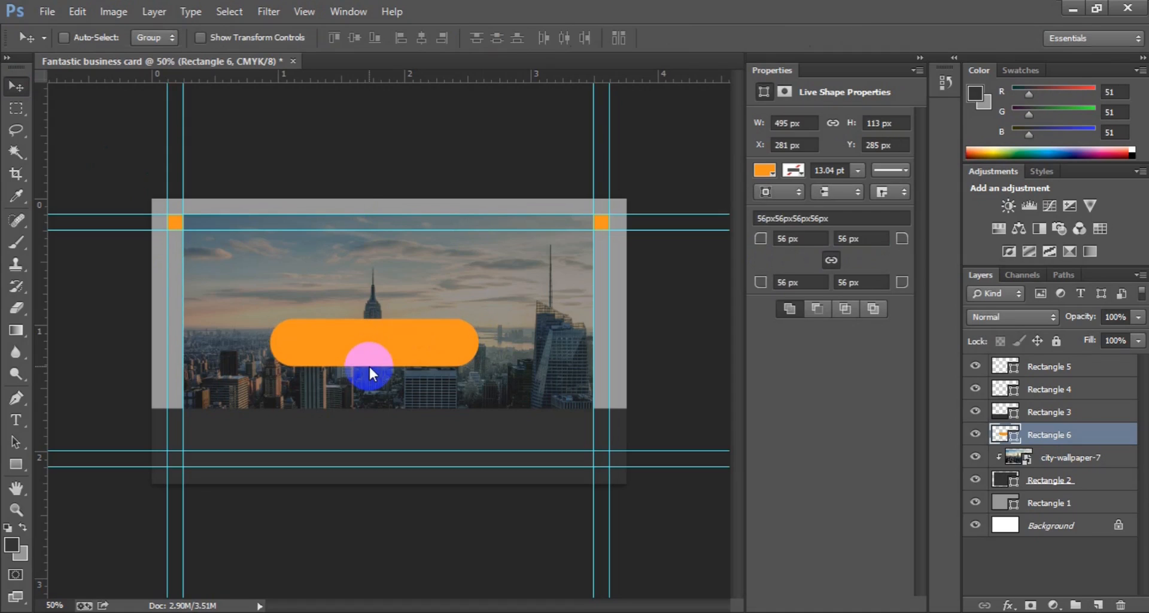
Step: Centre the pill horizontally and vertically on the canvas, then add an empty layer above
key(ctrl+a)
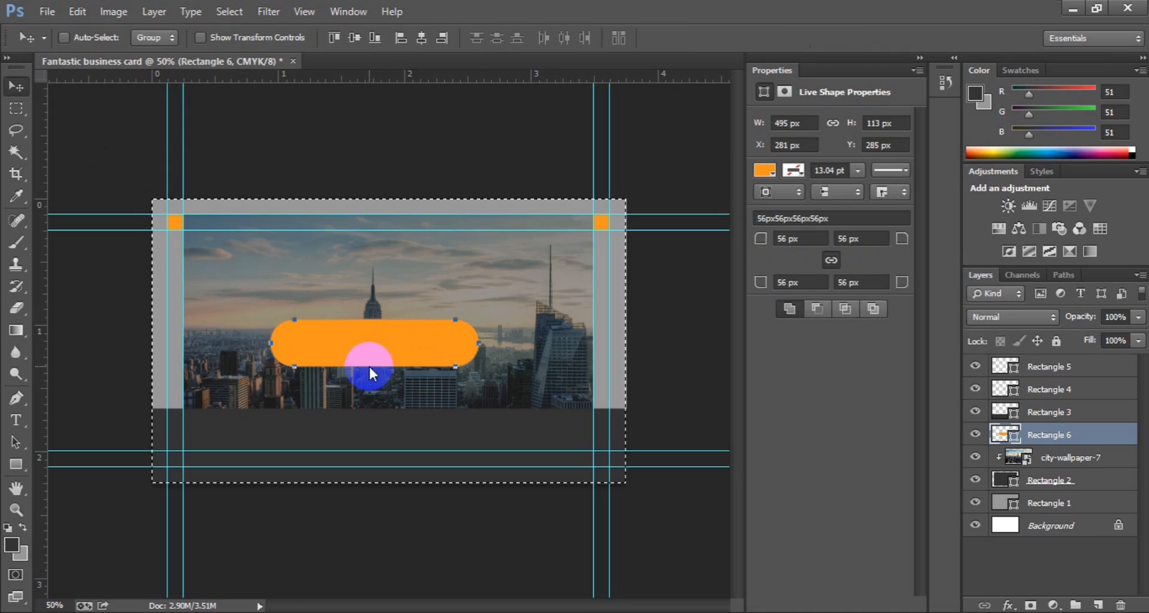
click(421, 38)
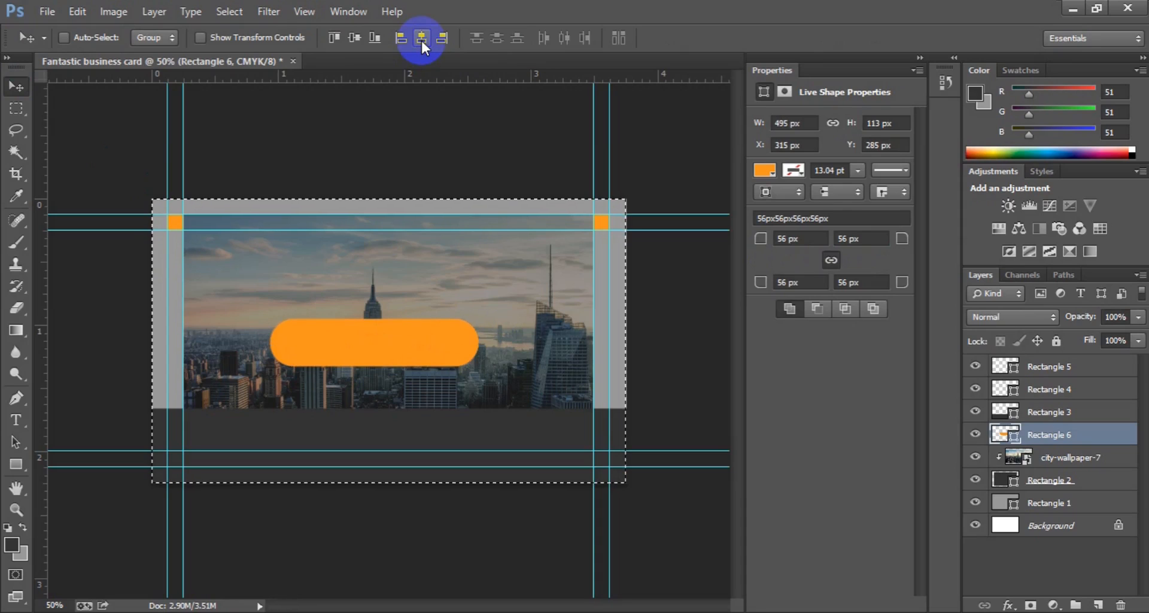
click(361, 40)
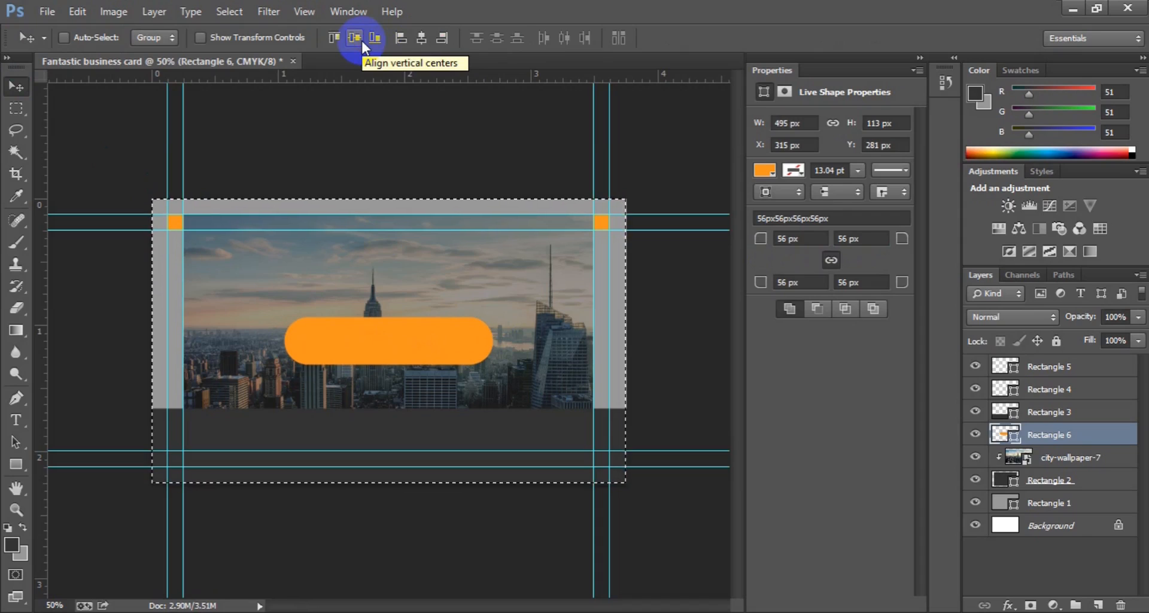
key(ctrl+d)
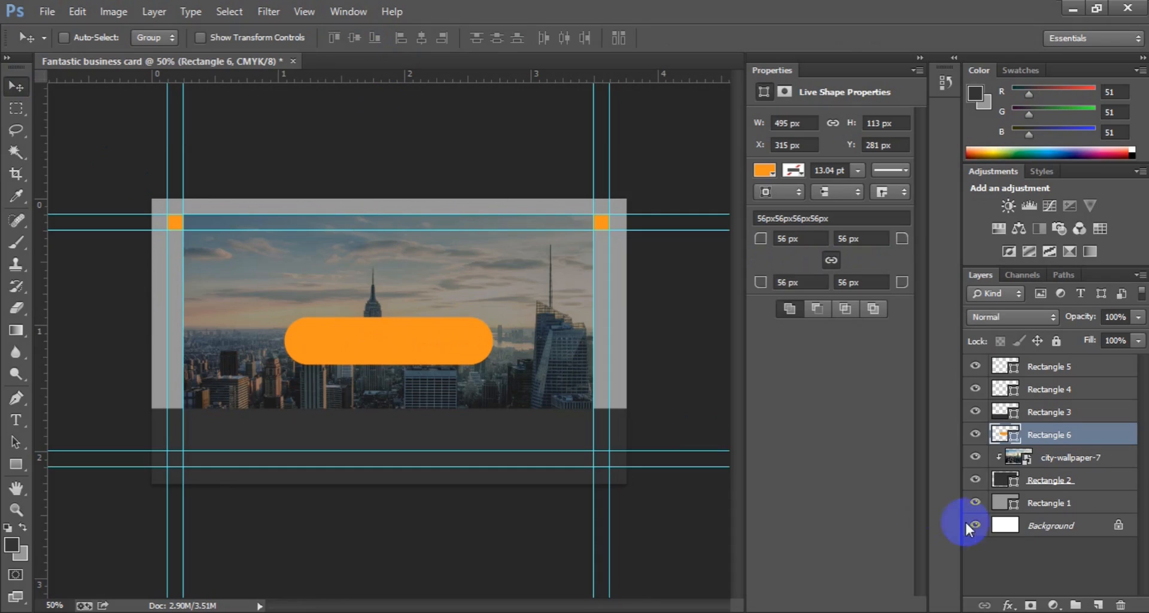
click(1097, 603)
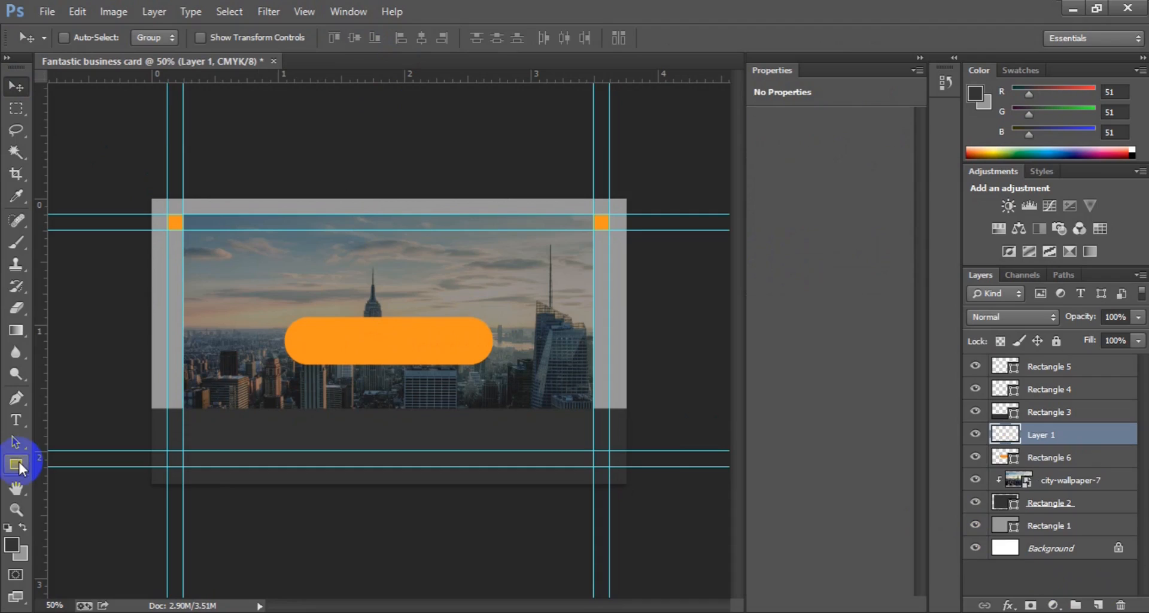
Step: Draw a small orange circle at the photo's lower-left edge with the Ellipse tool
click(18, 461)
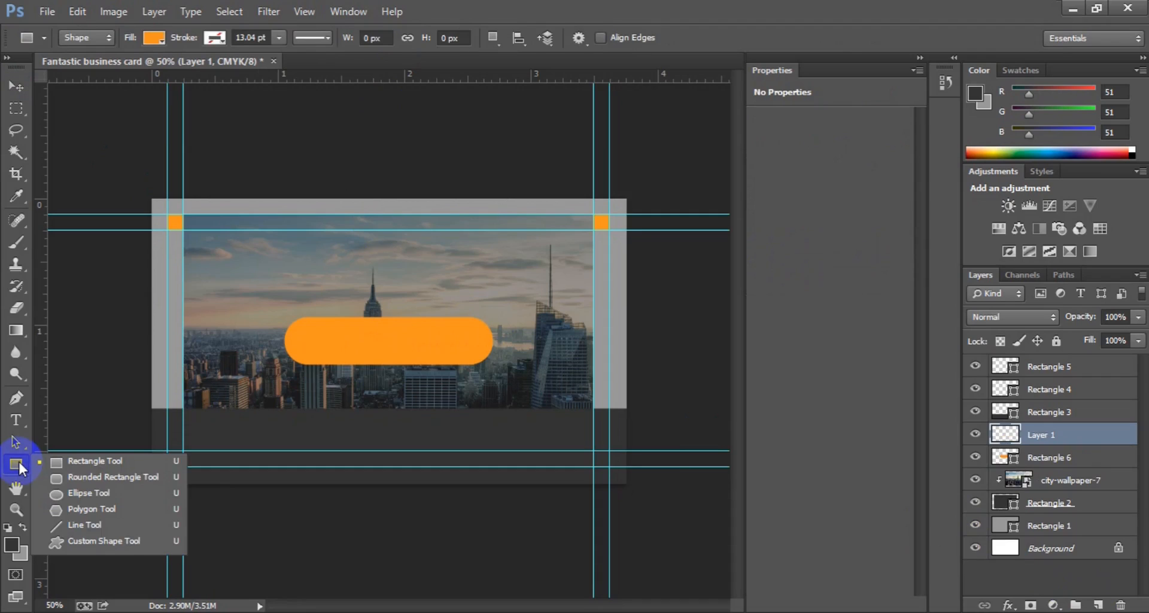
click(85, 493)
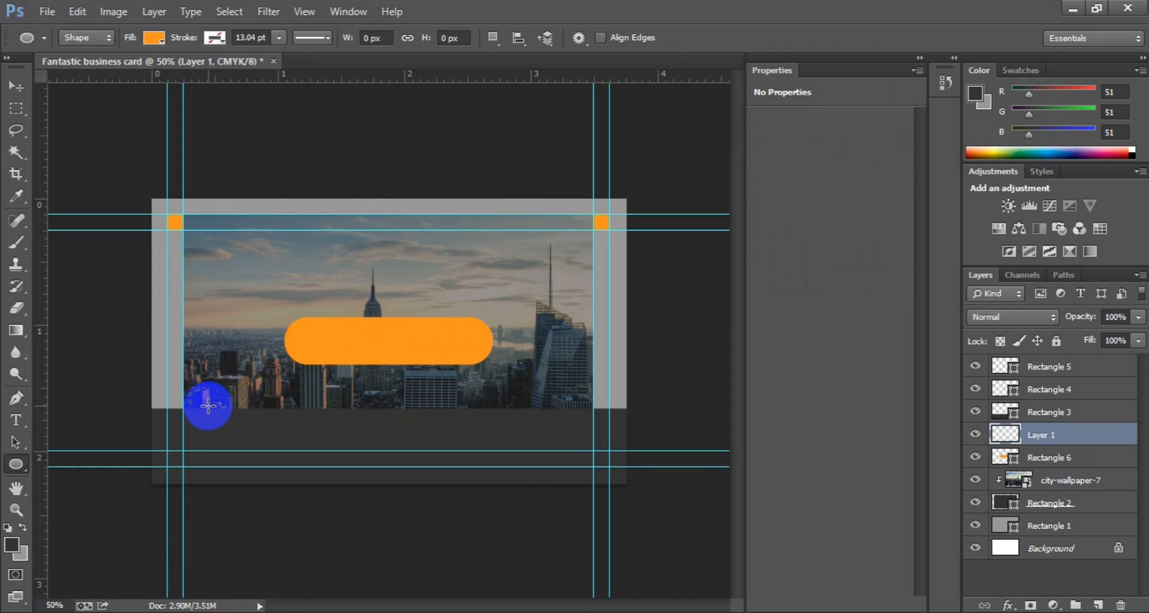
drag(208, 406, 228, 419)
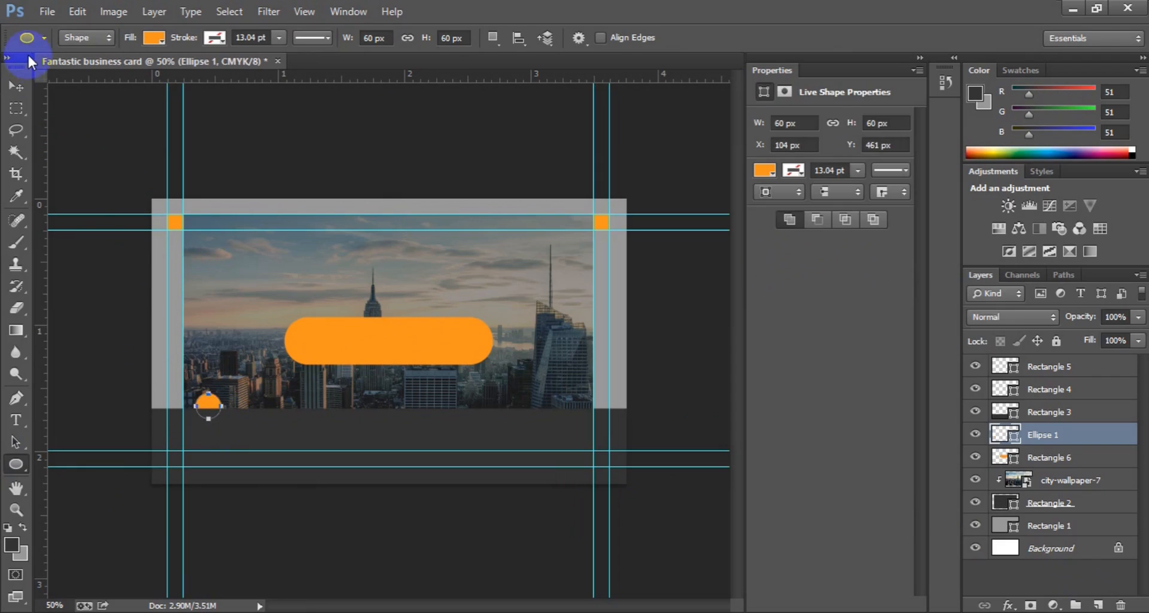
Step: Move Ellipse 1 above Rectangle 3 in the layer stack and nudge it into place
click(22, 80)
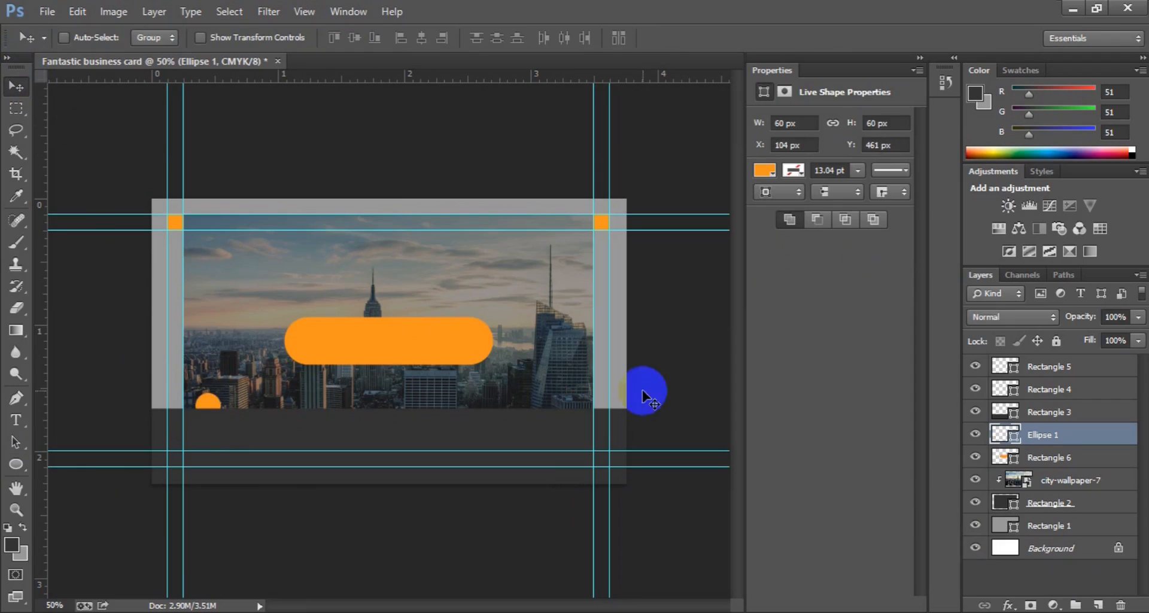
drag(1039, 438, 1043, 406)
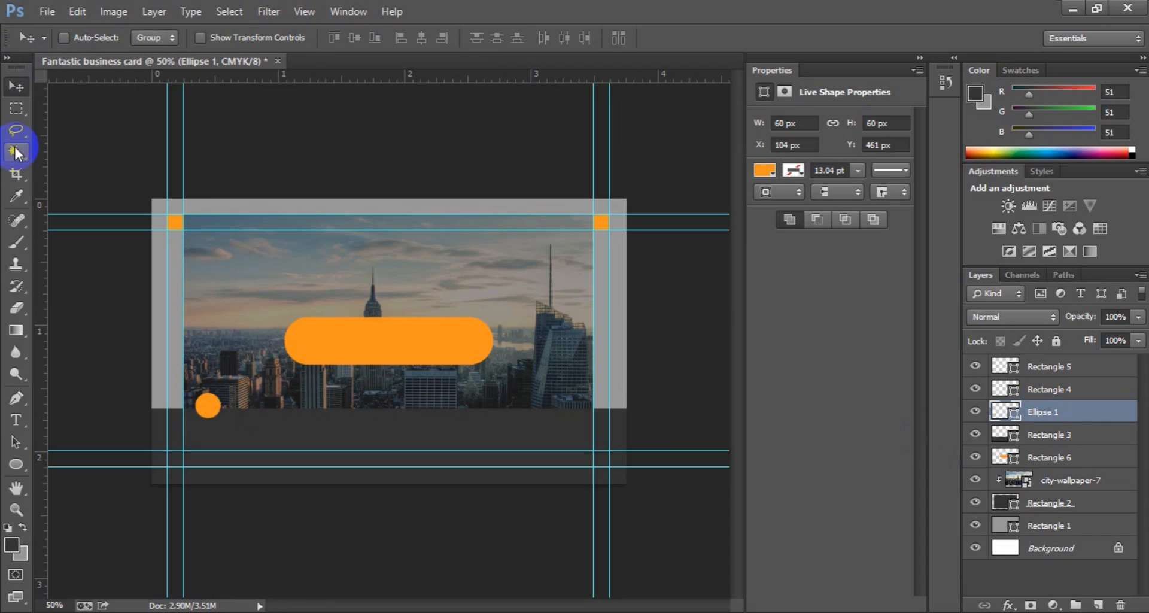
drag(198, 397, 219, 400)
key(Down)
key(Down)
key(Down)
key(Down)
key(Down)
key(Down)
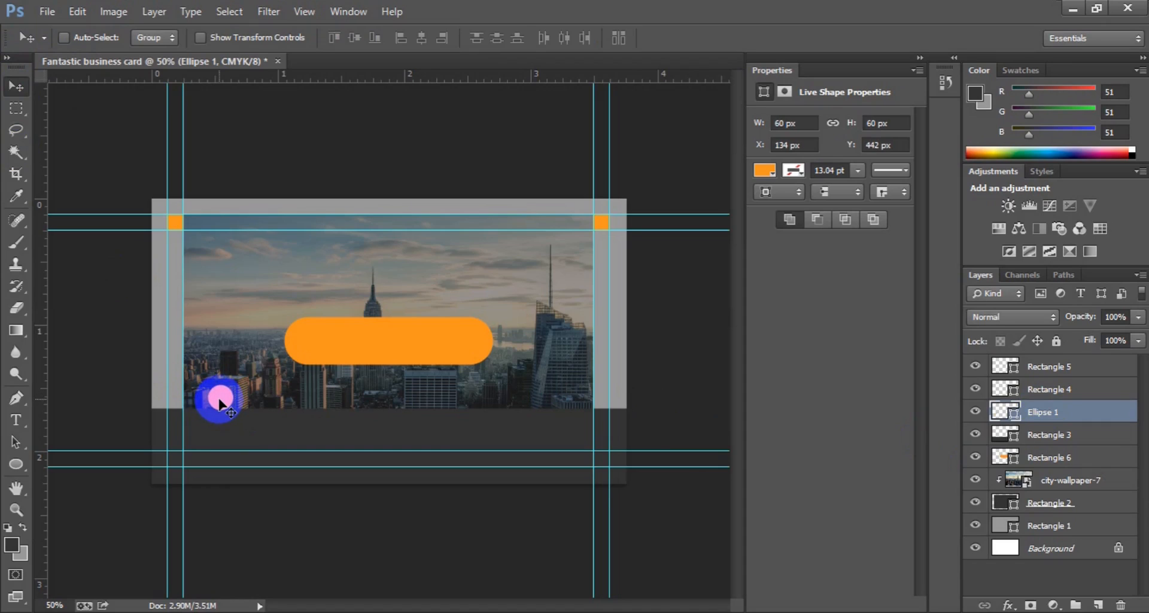
key(Down)
key(Down)
key(Down)
key(Down)
key(Down)
key(Down)
key(Down)
key(Down)
key(Down)
key(Down)
key(Down)
key(Down)
key(Down)
key(Down)
key(Down)
key(Down)
Step: Scale the circle up to about 66 × 66 px
key(ctrl+t)
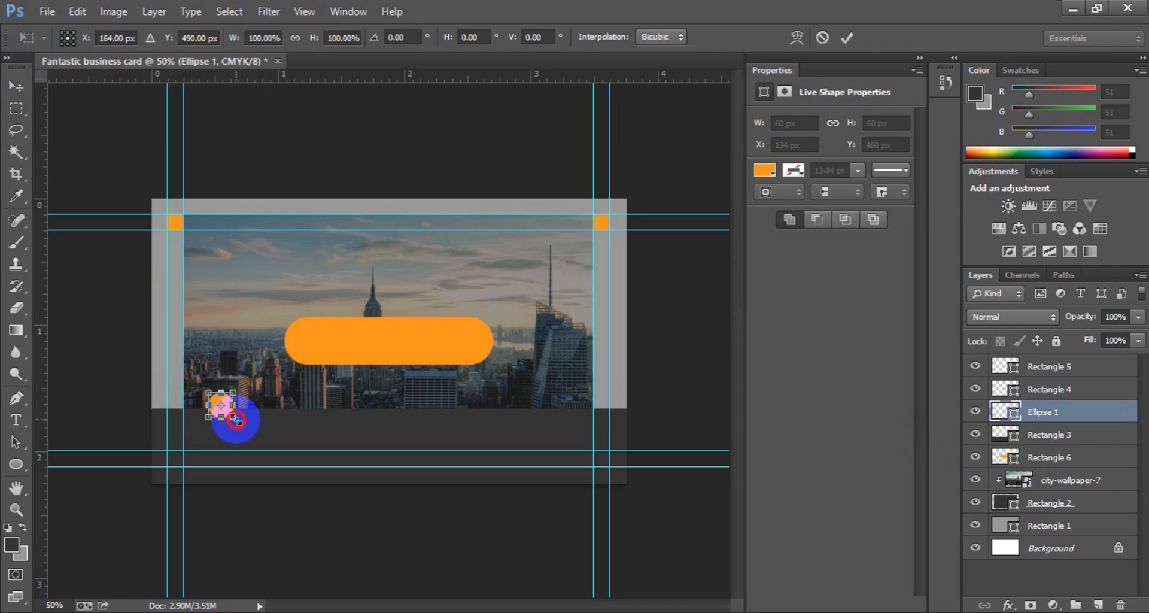
drag(237, 419, 235, 419)
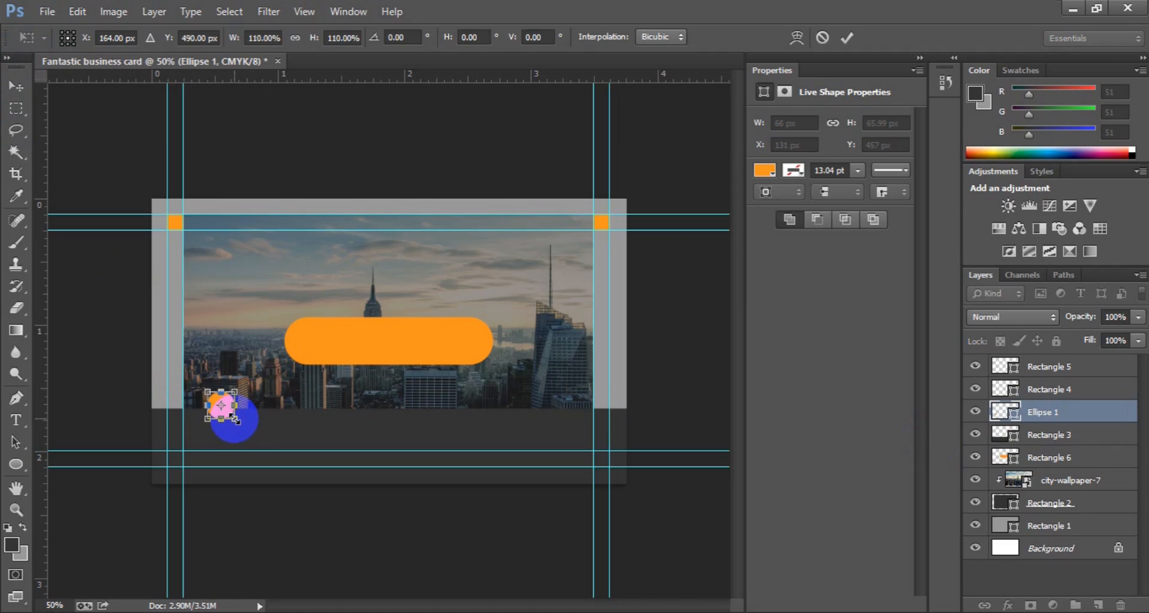
key(Return)
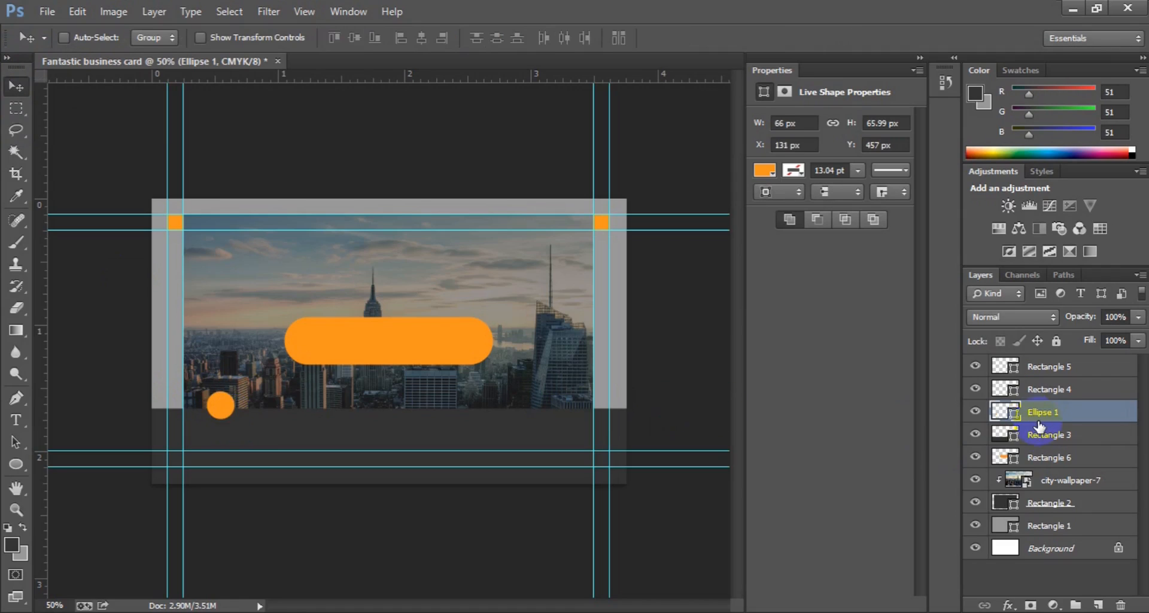
click(1040, 432)
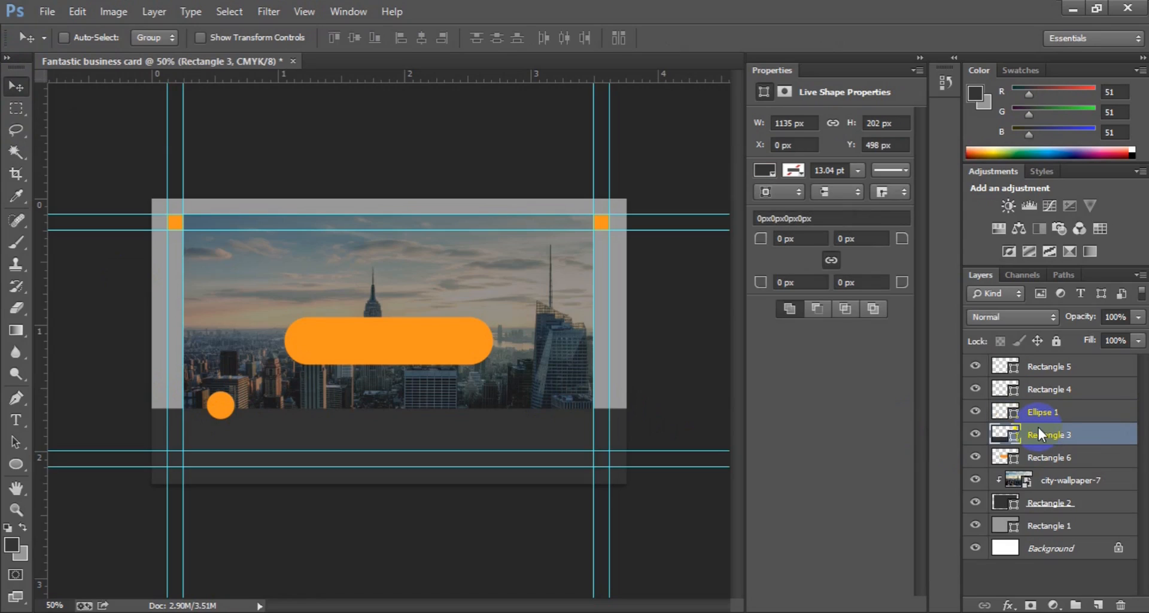
Step: Raise the dark bottom band's top edge and nudge Ellipse 1 up to Y 439 px
key(ctrl+t)
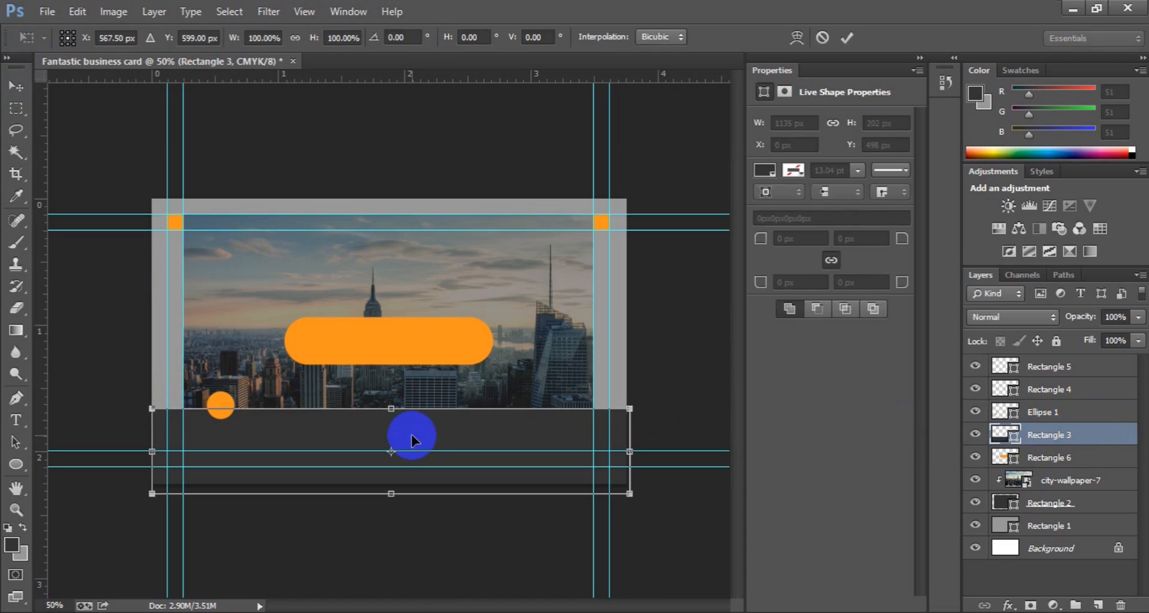
drag(391, 408, 395, 405)
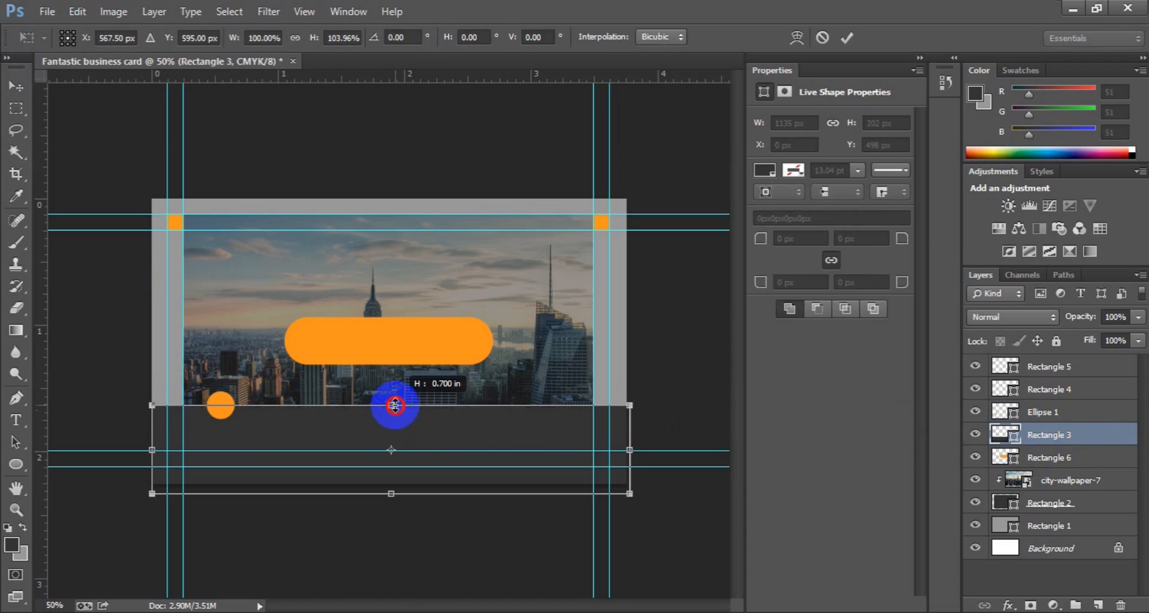
click(669, 439)
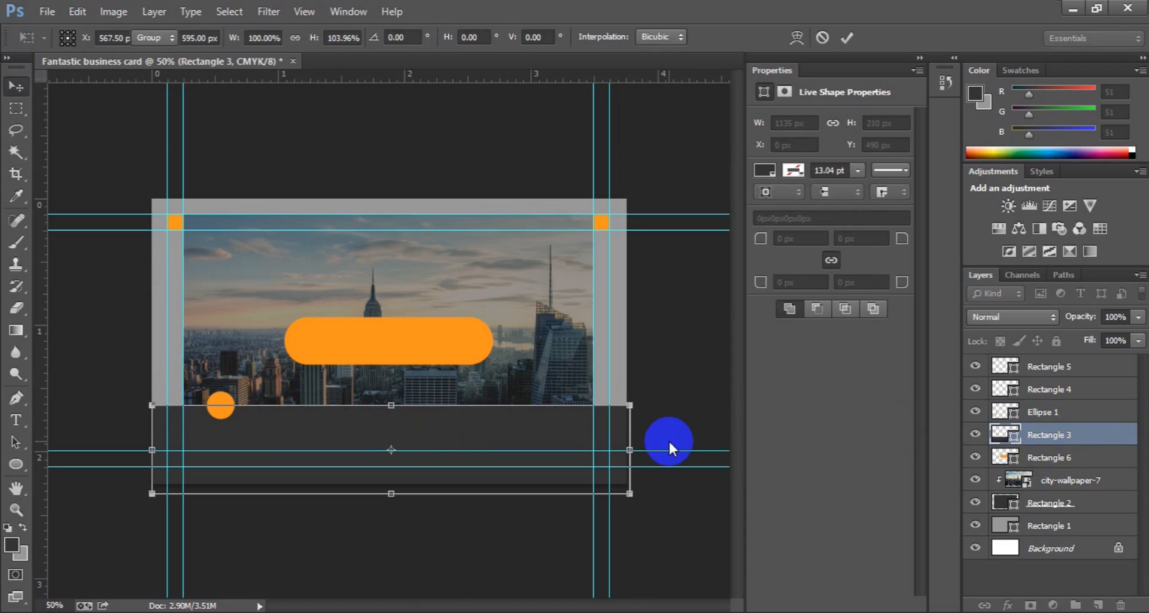
click(1045, 413)
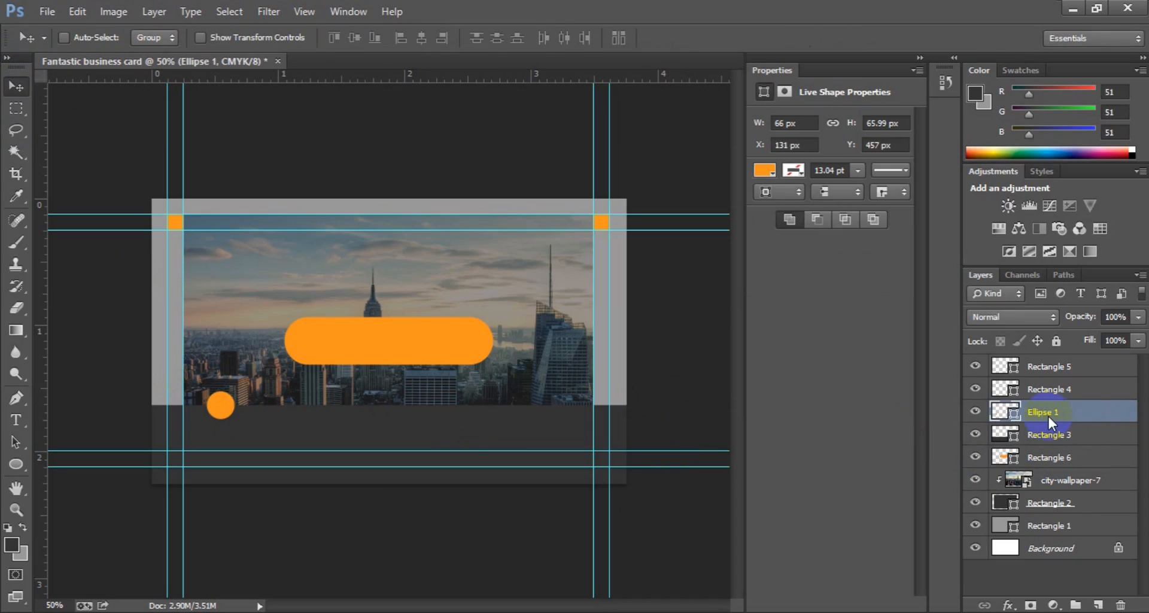
key(Up)
key(Up)
key(Up)
key(Up)
key(Up)
key(Up)
key(Up)
key(Up)
key(Up)
key(Up)
key(Up)
key(Up)
key(Up)
key(Up)
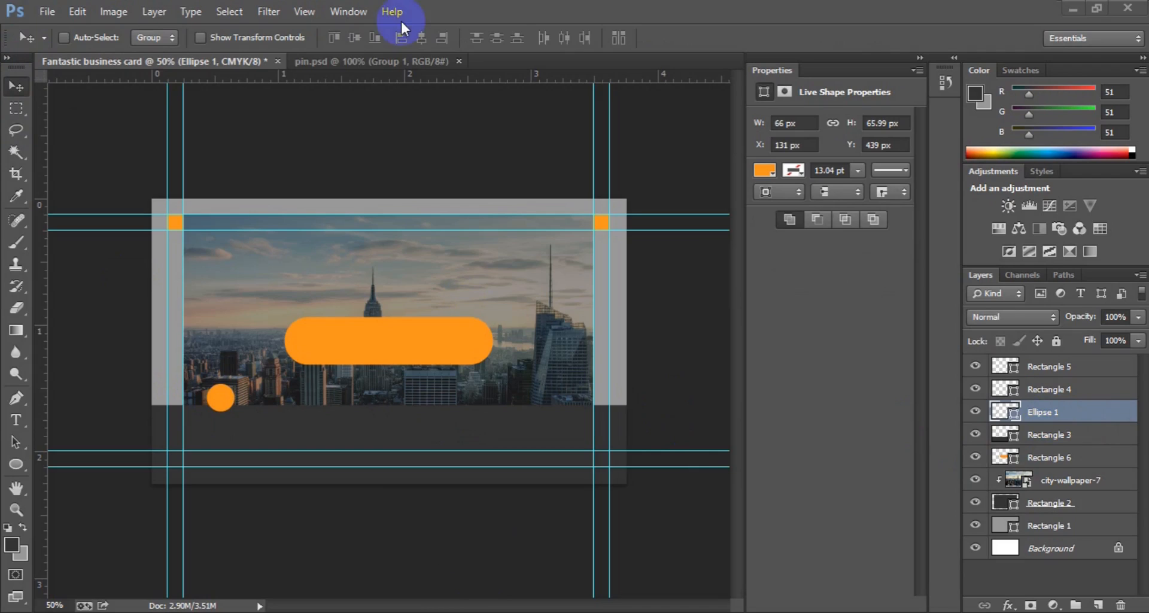
Step: Drag Group 1's black icons from pin.psd onto the business card document
click(379, 59)
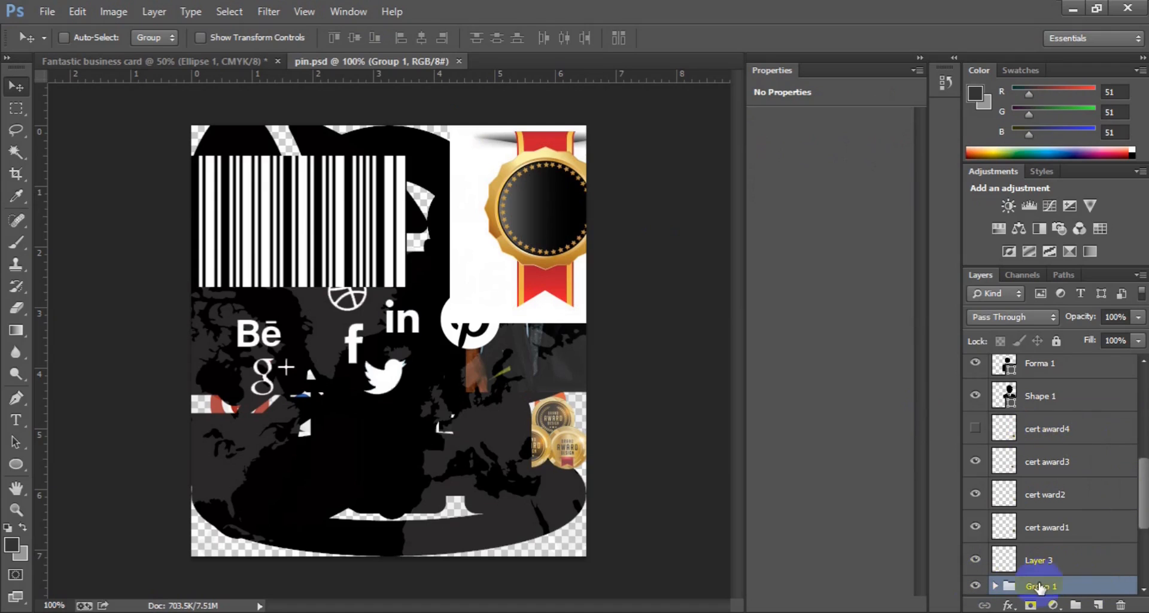
click(1140, 589)
click(1140, 589)
click(1140, 588)
click(1140, 589)
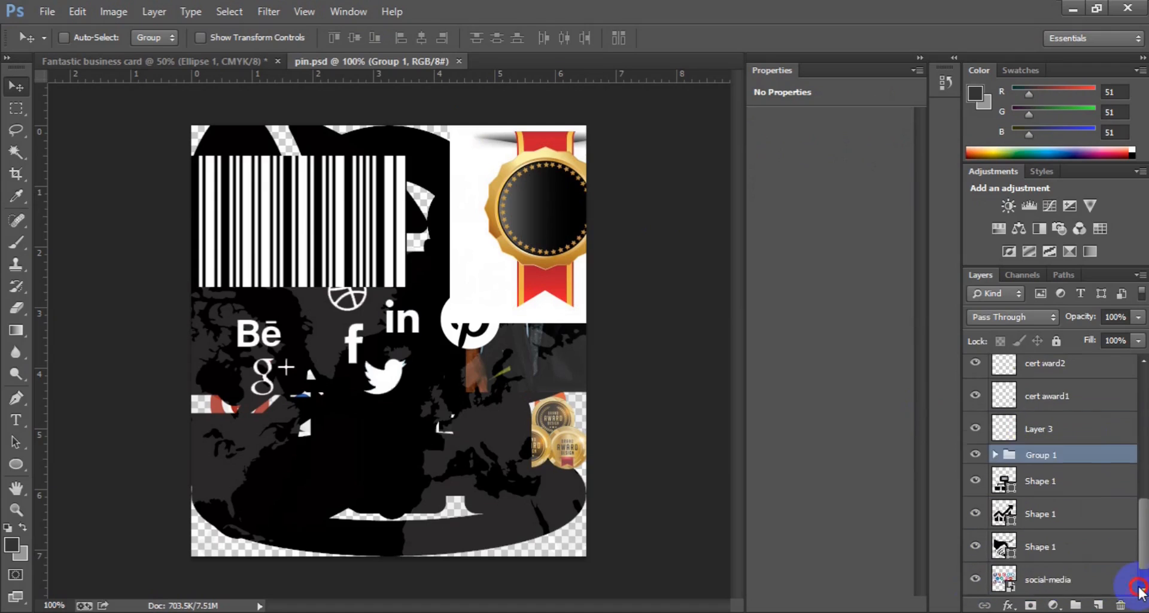
click(1140, 589)
drag(374, 373, 309, 373)
drag(251, 317, 232, 216)
drag(268, 348, 457, 341)
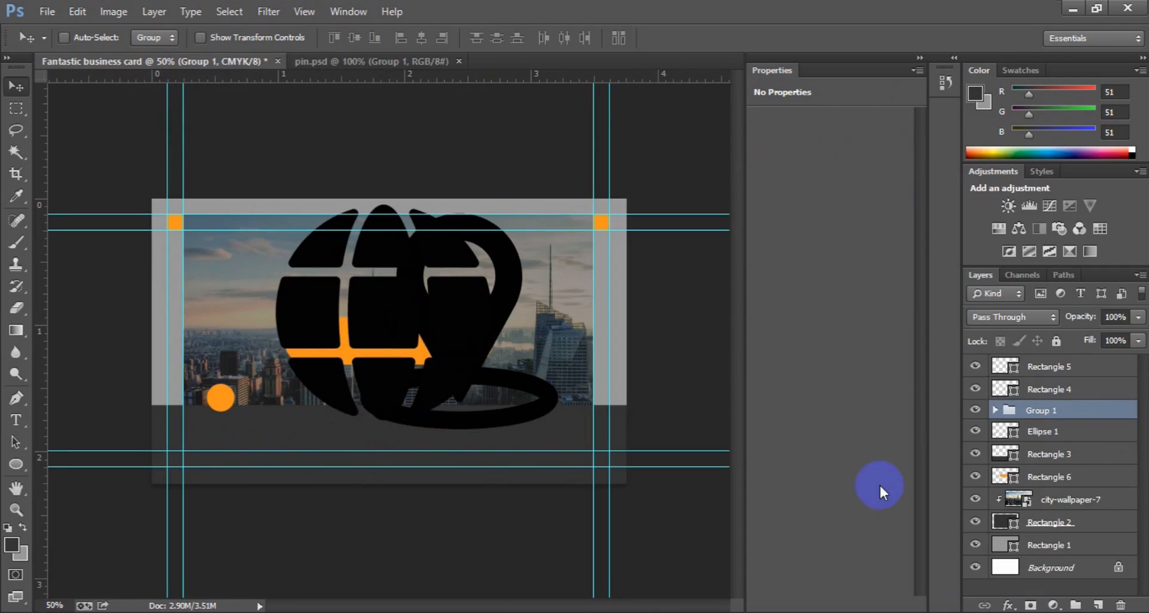
Step: Shrink the globe Shape 1 to about 42% and move it onto the bottom-left orange circle
click(994, 410)
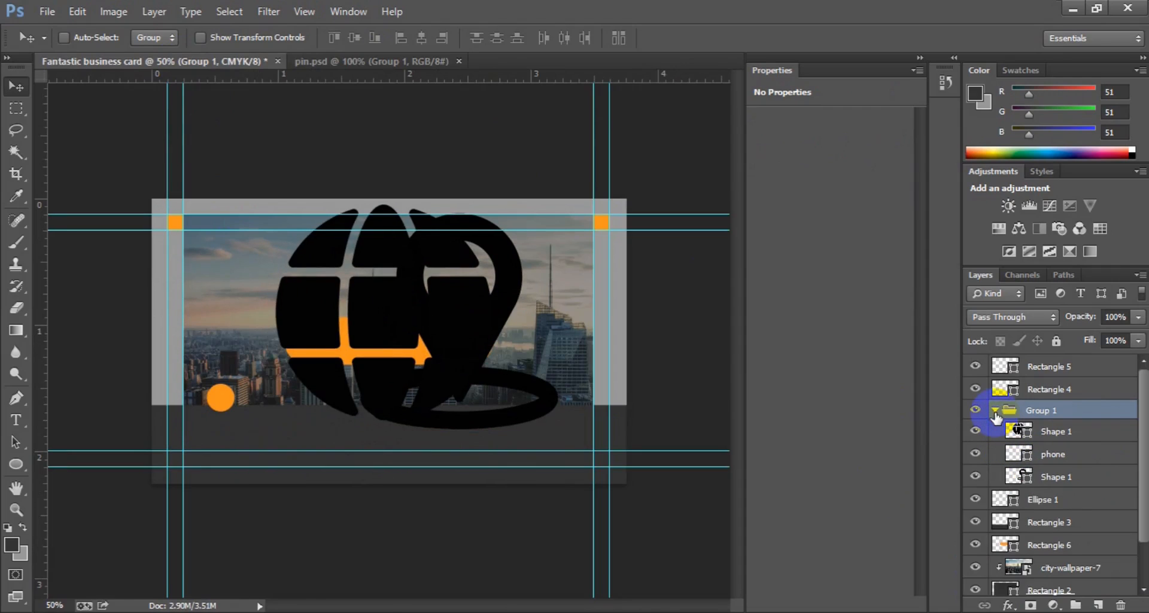
click(1053, 432)
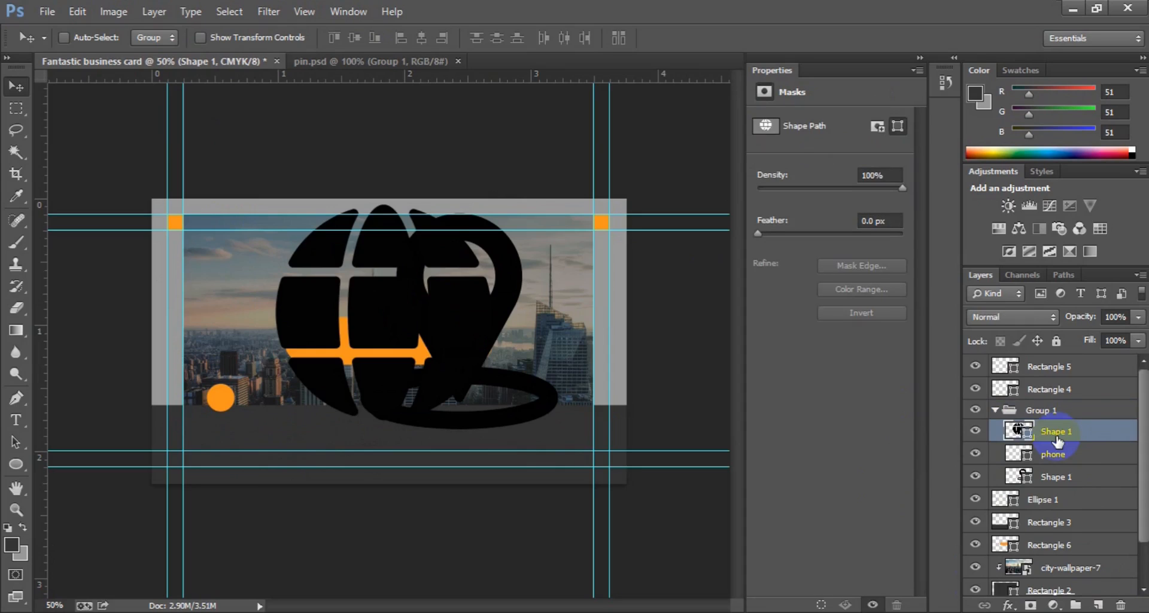
key(ctrl+t)
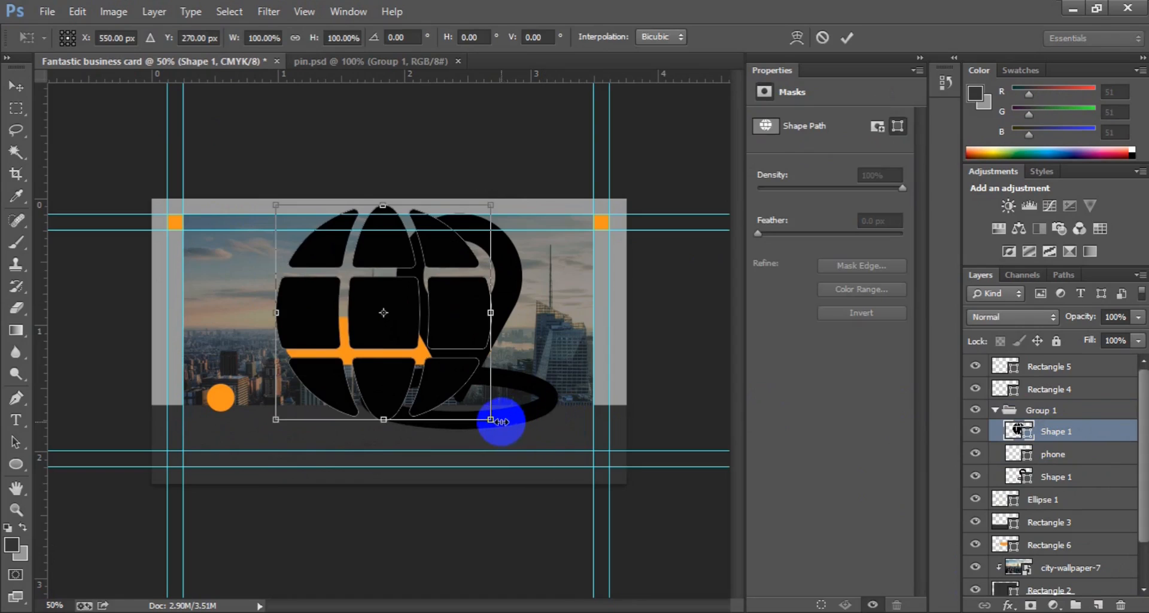
drag(494, 422, 389, 327)
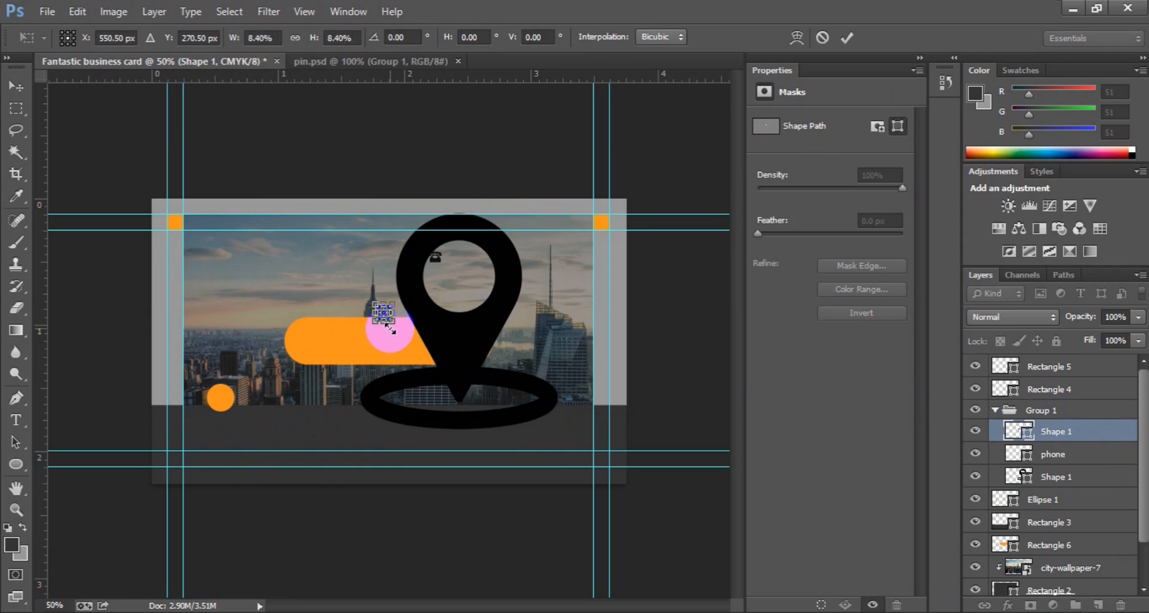
key(Return)
drag(381, 323, 222, 406)
Step: Fine-tune the globe's size with two more Free Transform passes
key(ctrl+t)
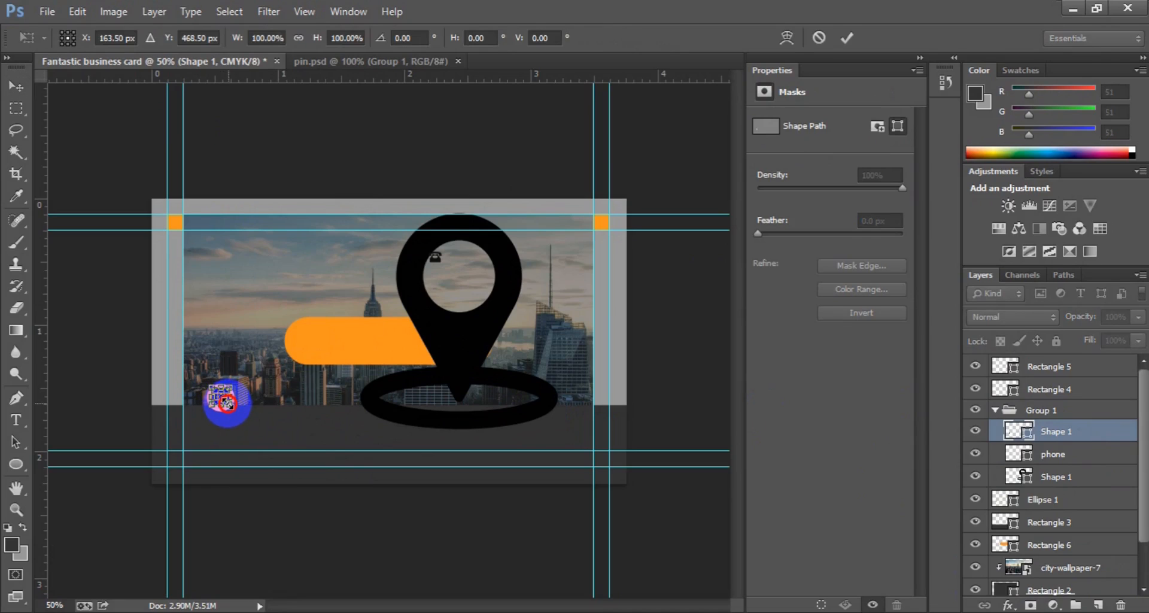
drag(227, 401, 225, 403)
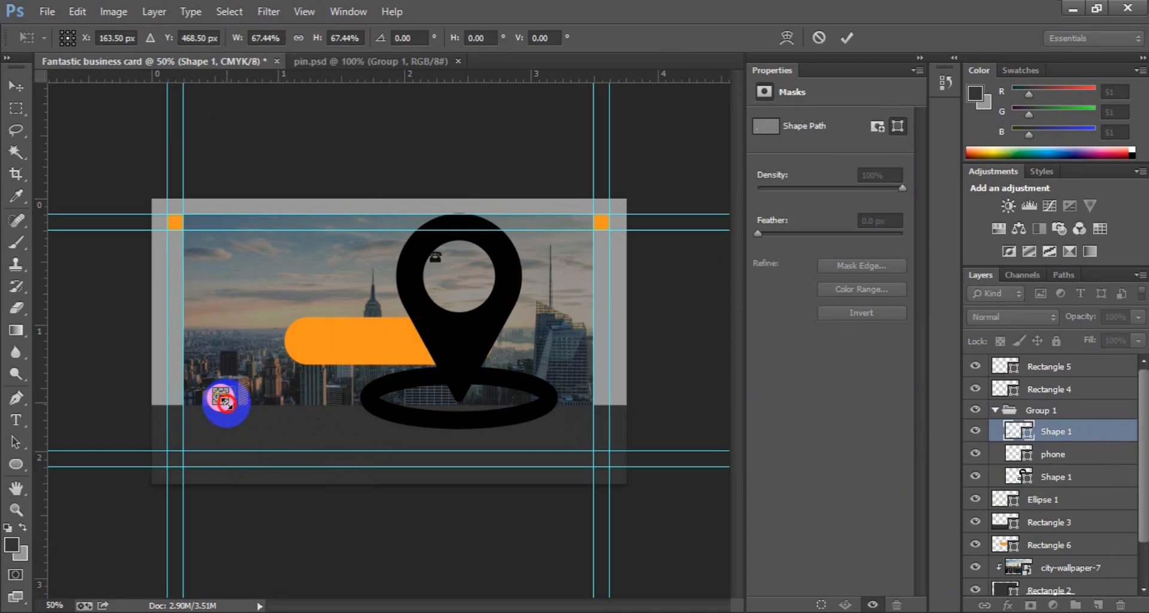
drag(227, 403, 231, 412)
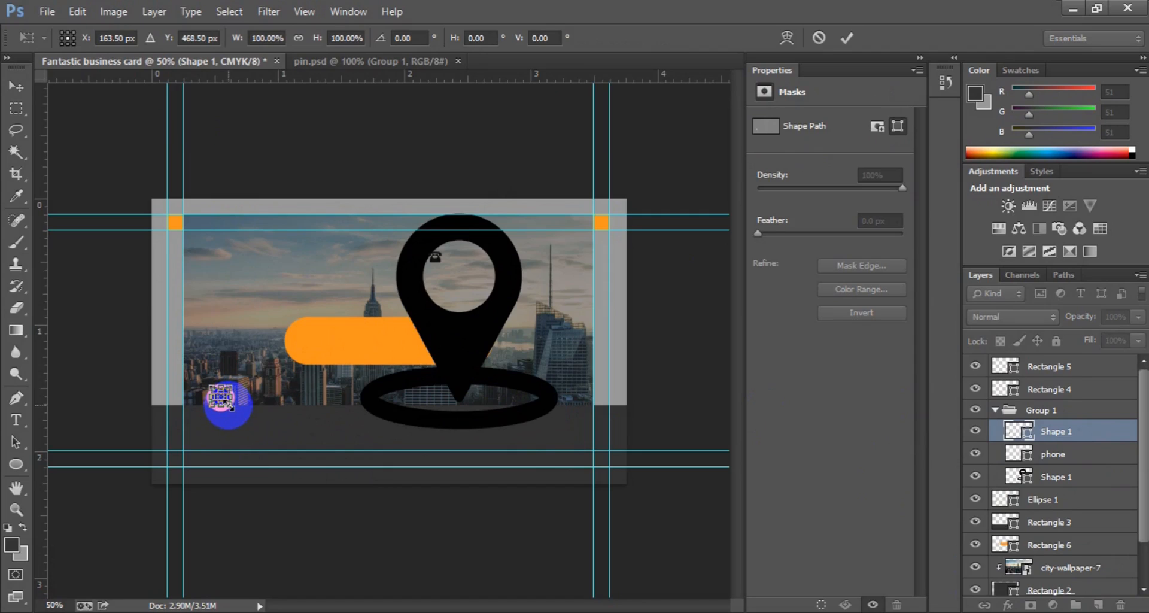
key(Return)
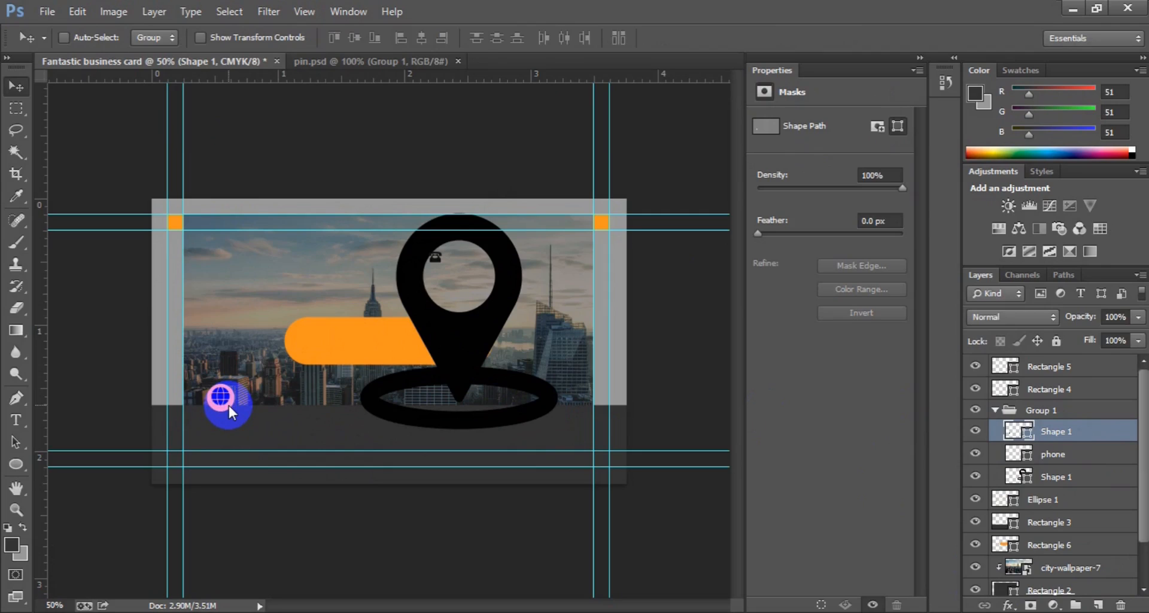
key(ctrl+t)
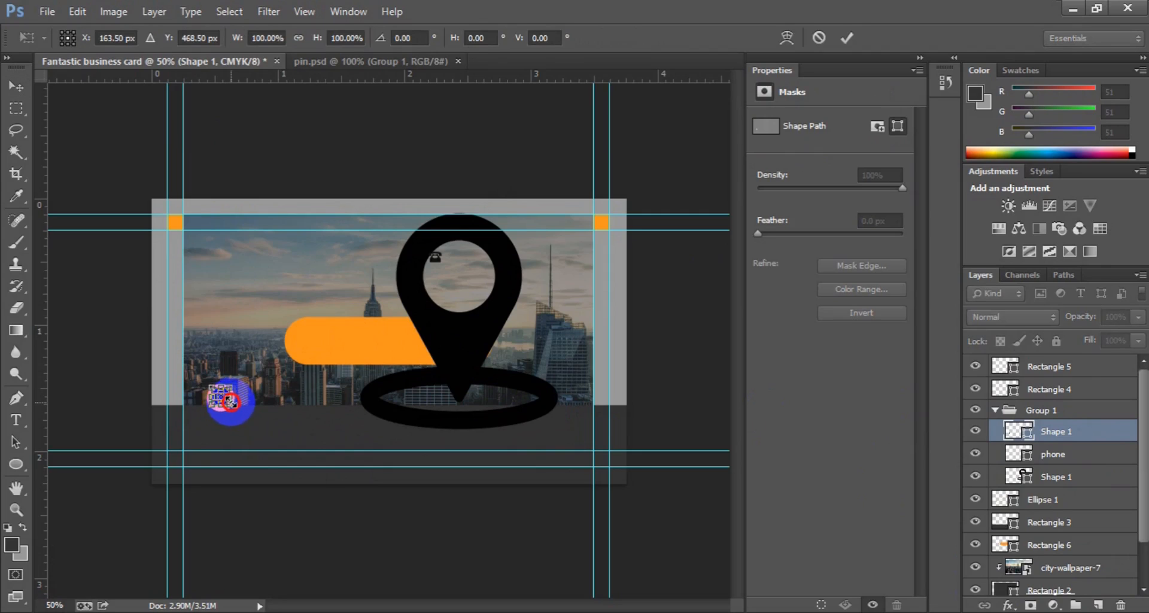
drag(231, 402, 229, 400)
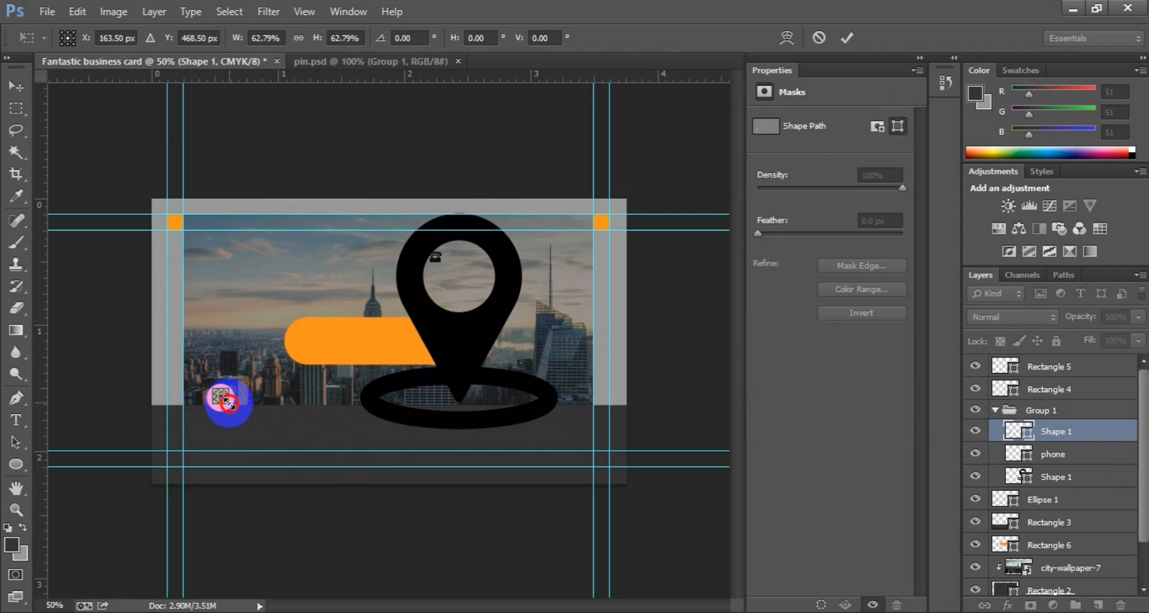
drag(229, 403, 230, 404)
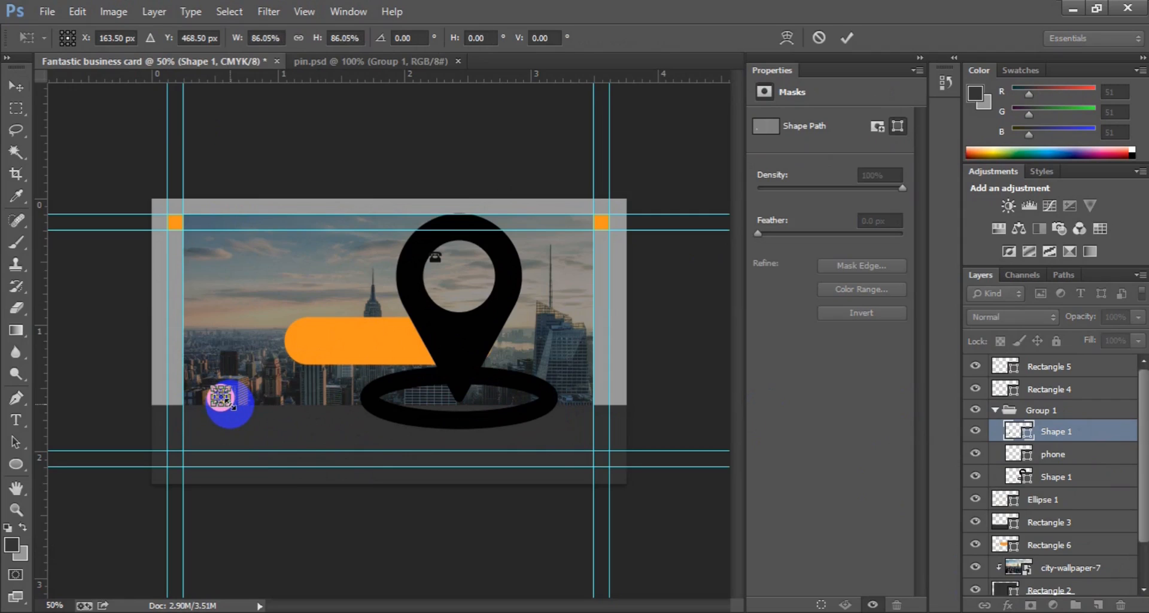
key(Return)
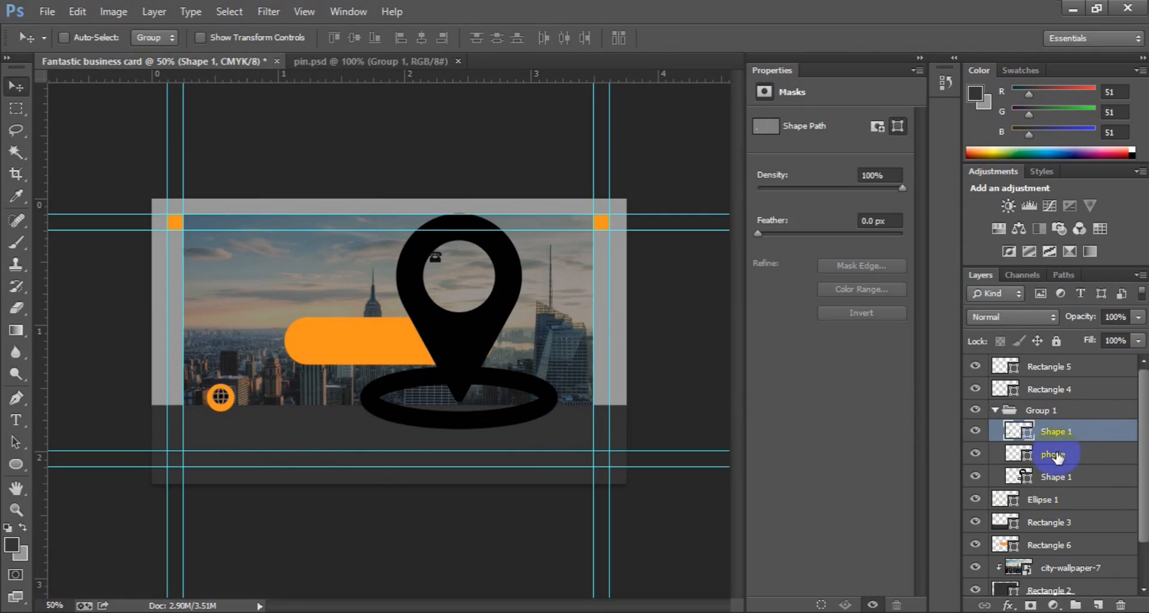
Step: Centre the globe vertically and horizontally on Ellipse 1
ctrl+click(1044, 509)
click(354, 95)
click(354, 37)
click(421, 39)
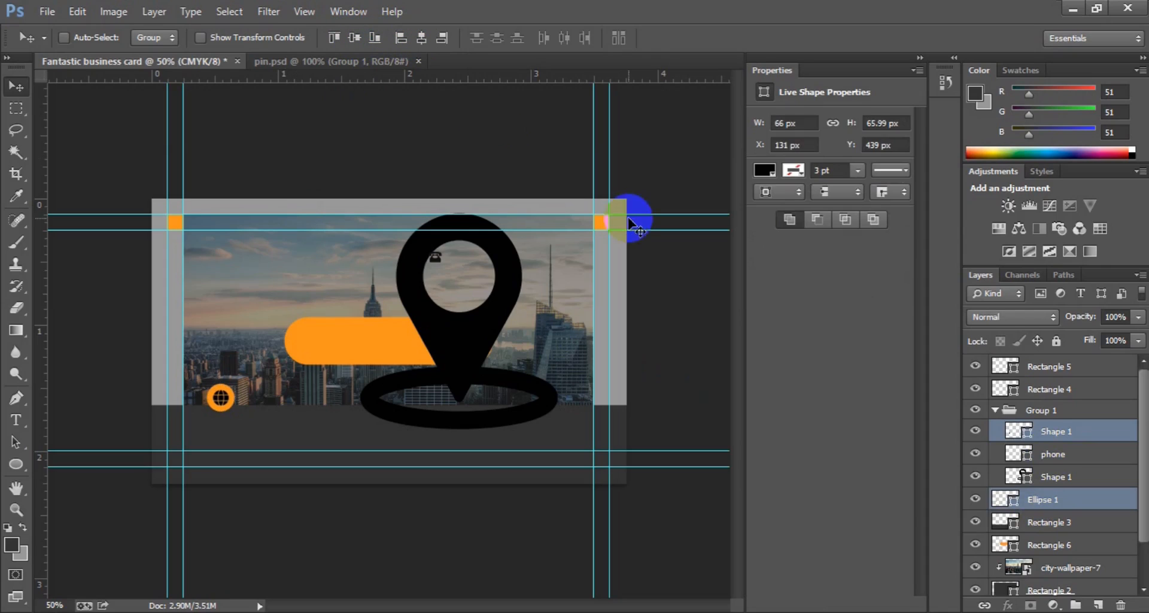
Step: Recolour the globe shape white
click(1027, 433)
double_click(1026, 433)
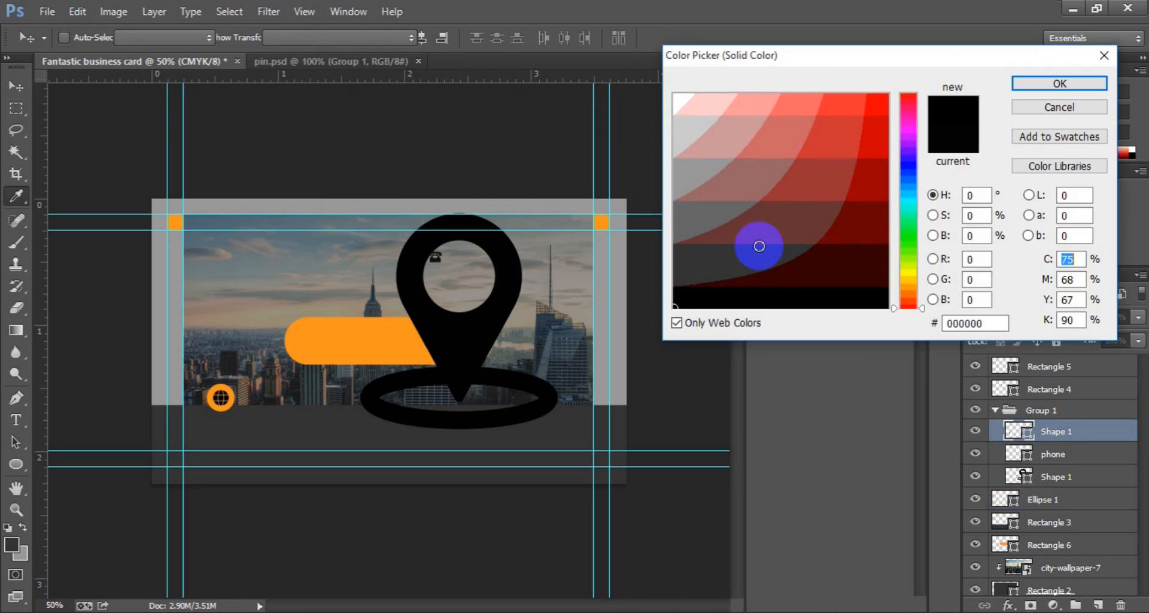
click(680, 99)
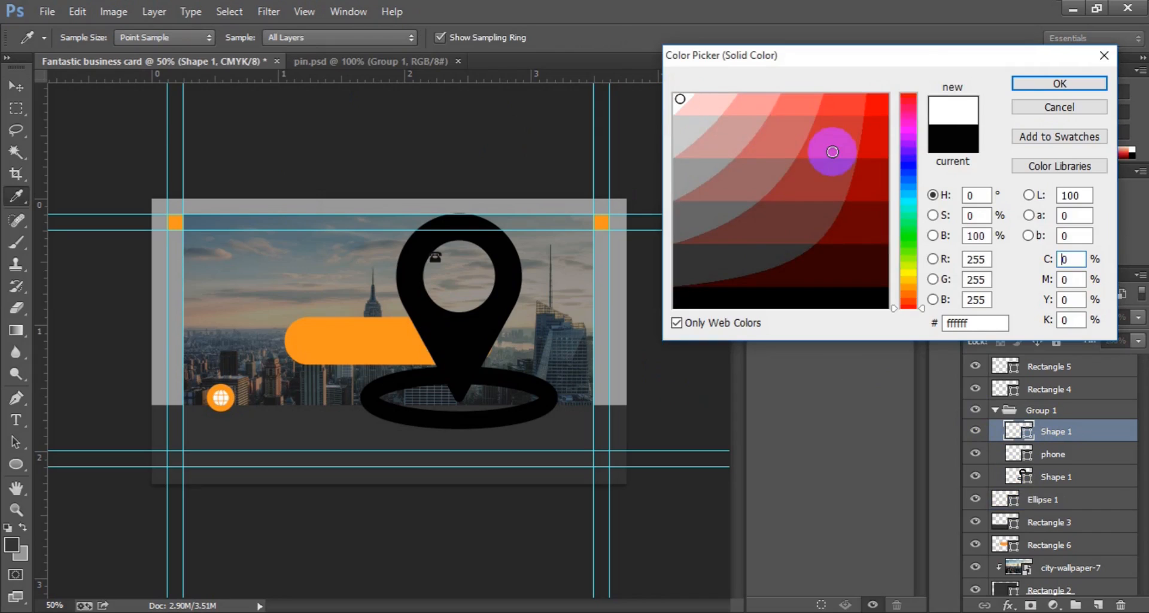
click(1026, 85)
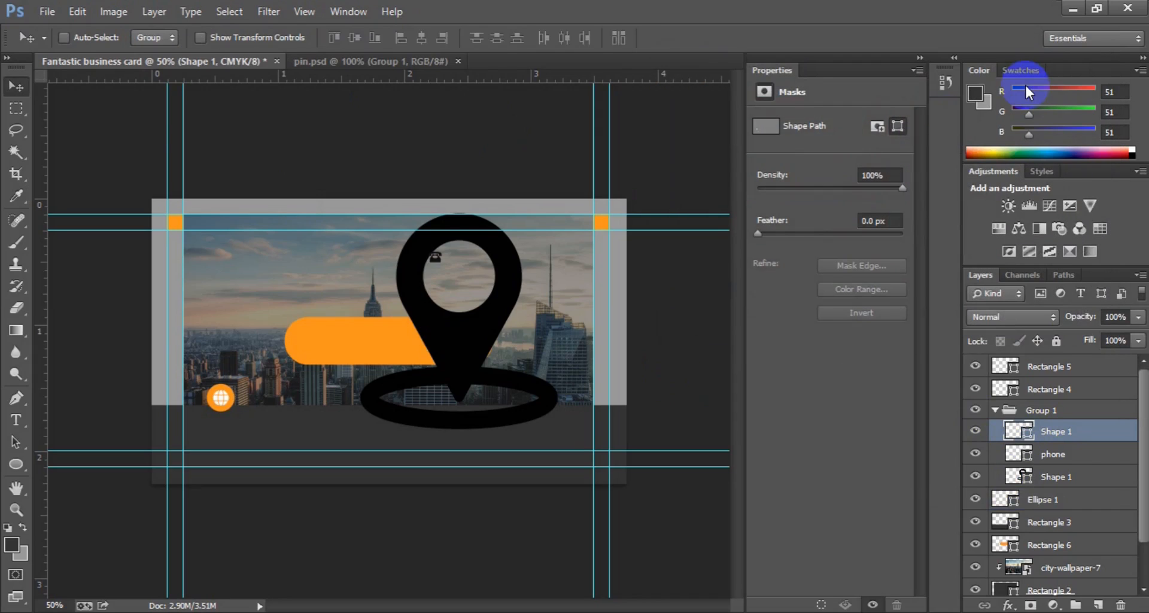
Step: Duplicate Ellipse 1 and move the copy right to X 462 px
click(1052, 504)
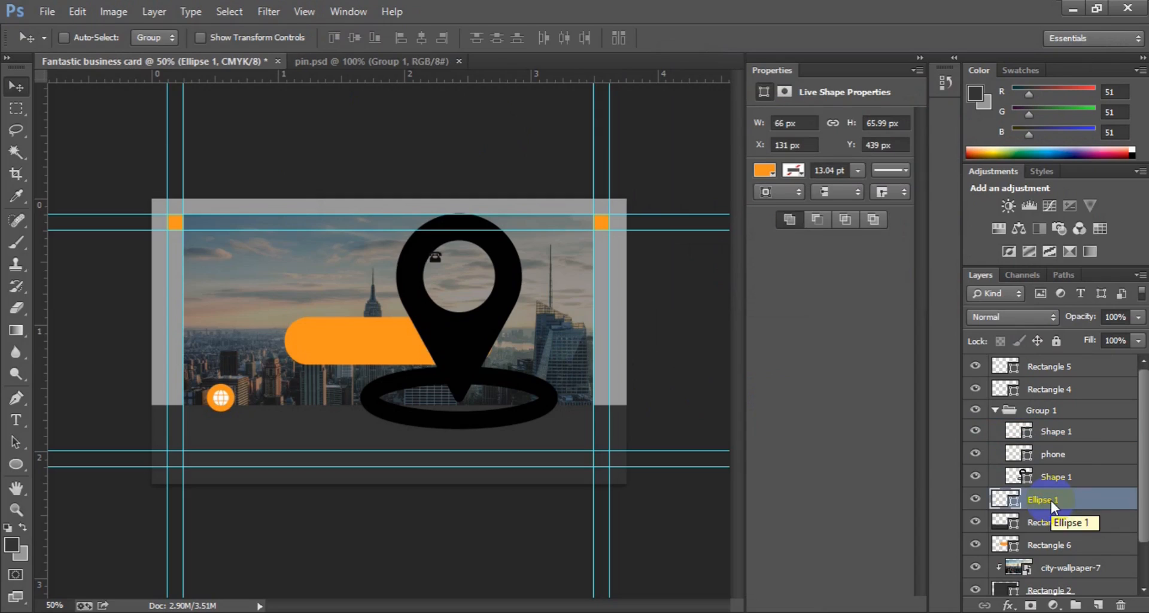
key(ctrl+j)
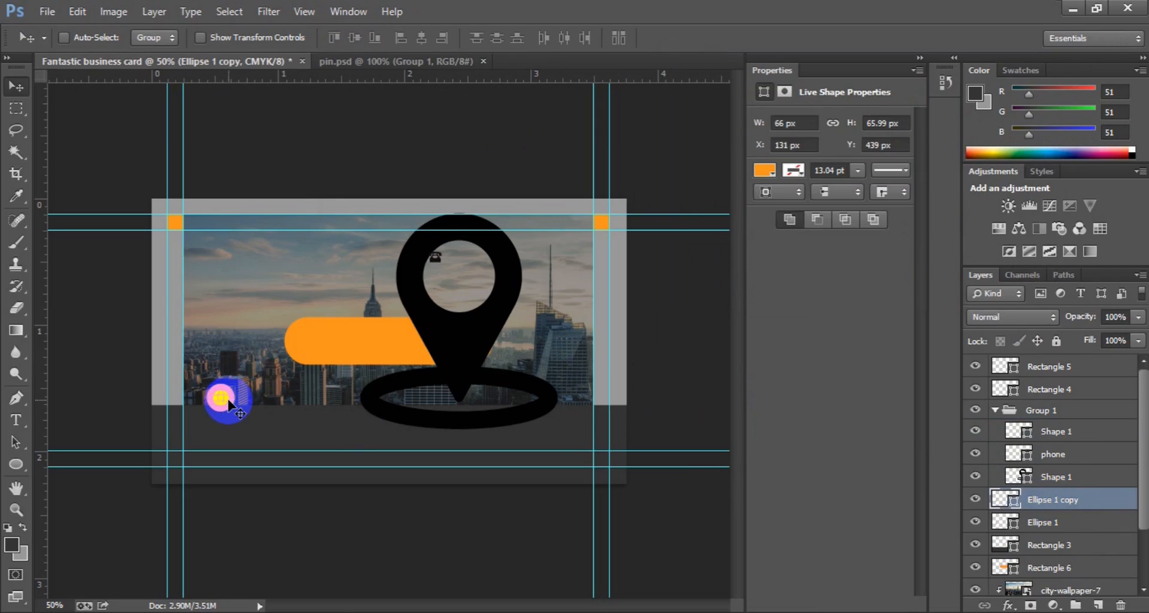
drag(229, 404, 369, 406)
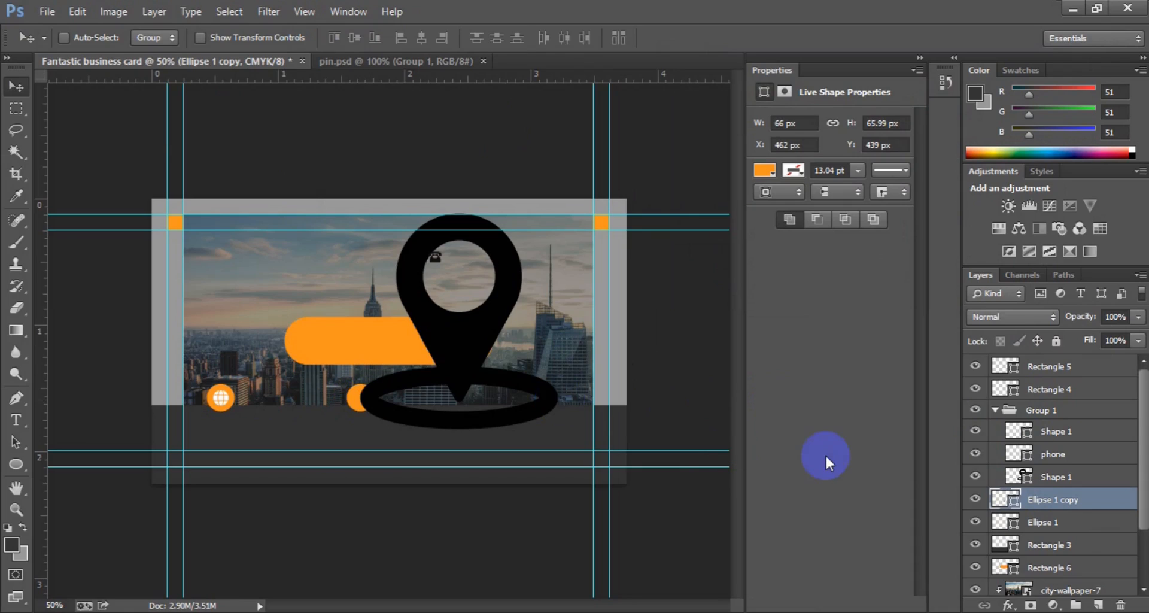
Step: Enlarge the phone icon to about 158% and centre it vertically on Ellipse 1 copy
click(1056, 456)
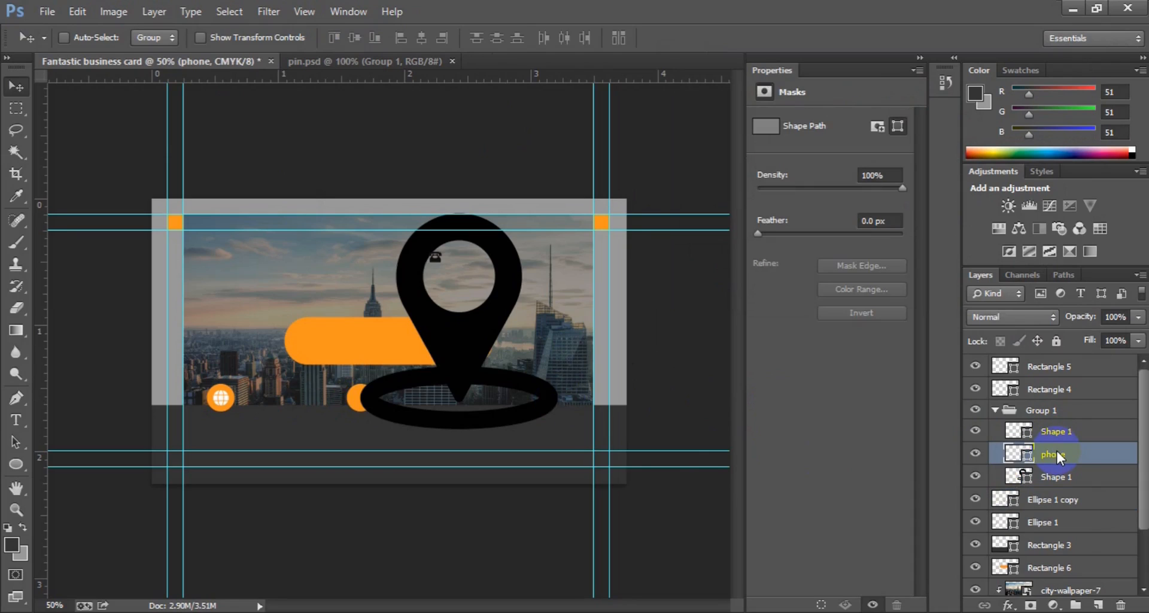
key(ctrl+t)
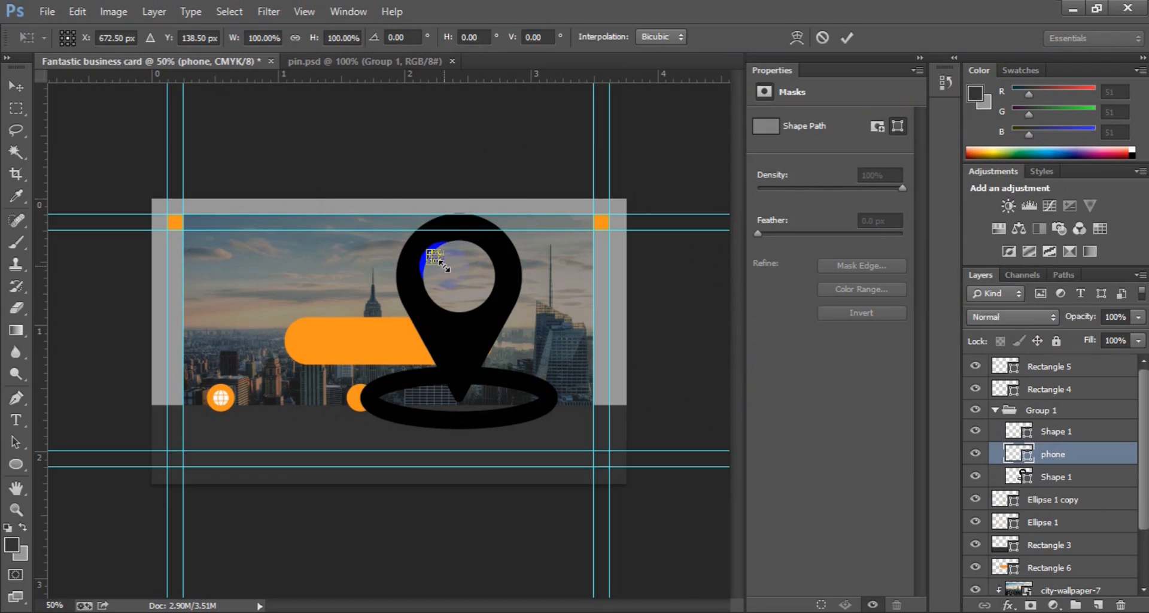
drag(443, 265, 371, 399)
key(Return)
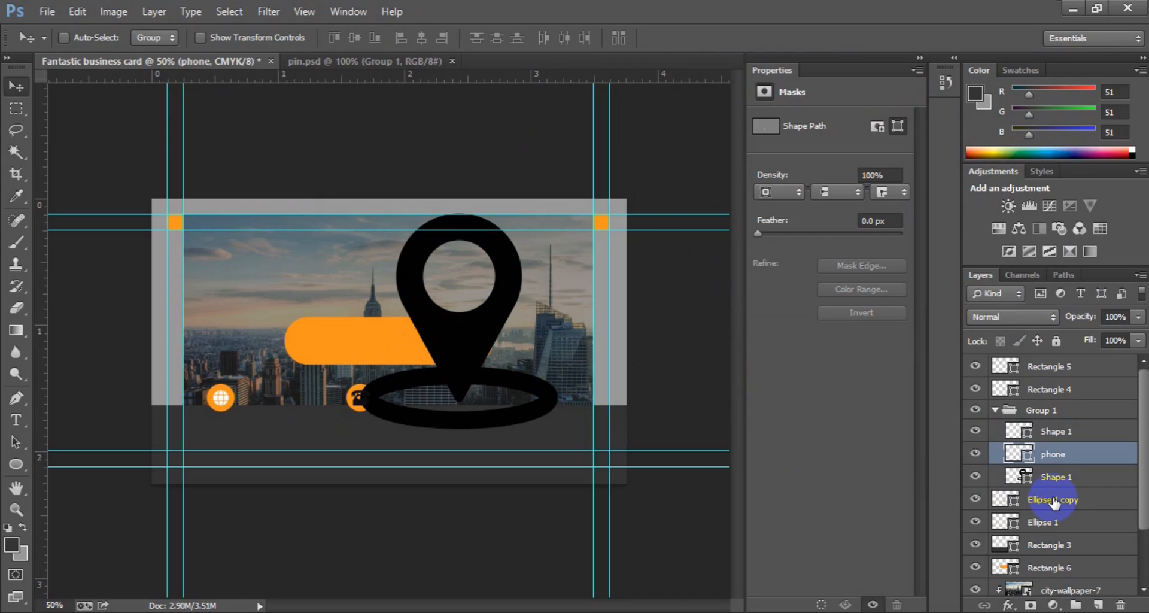
ctrl+click(1055, 502)
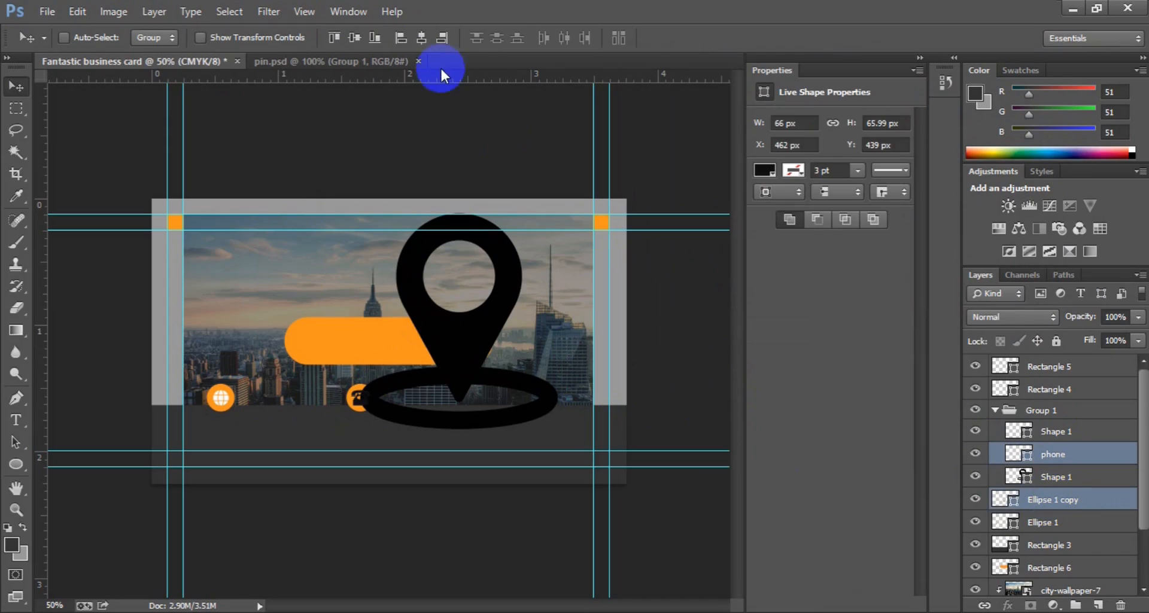
click(345, 38)
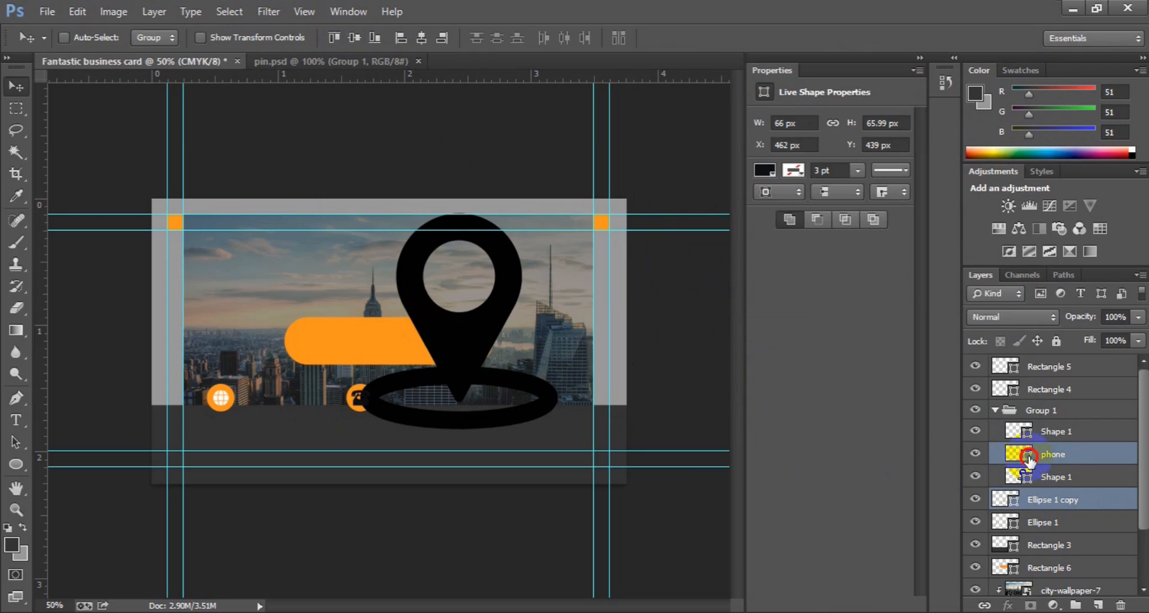
Step: Fill the phone icon with white (#ffffff)
double_click(1029, 456)
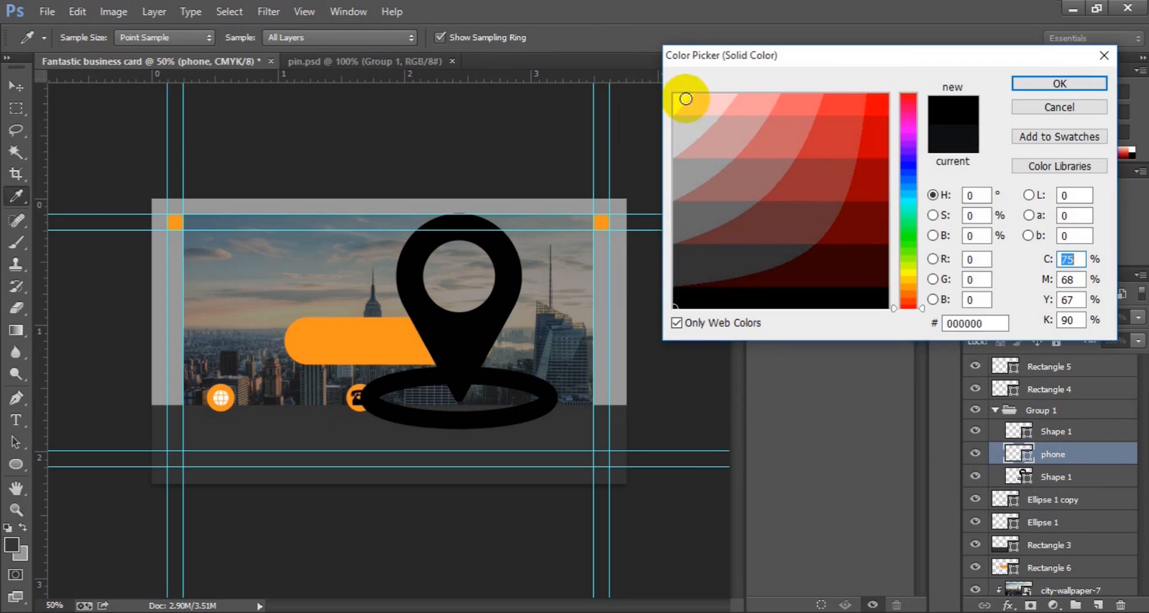
click(680, 99)
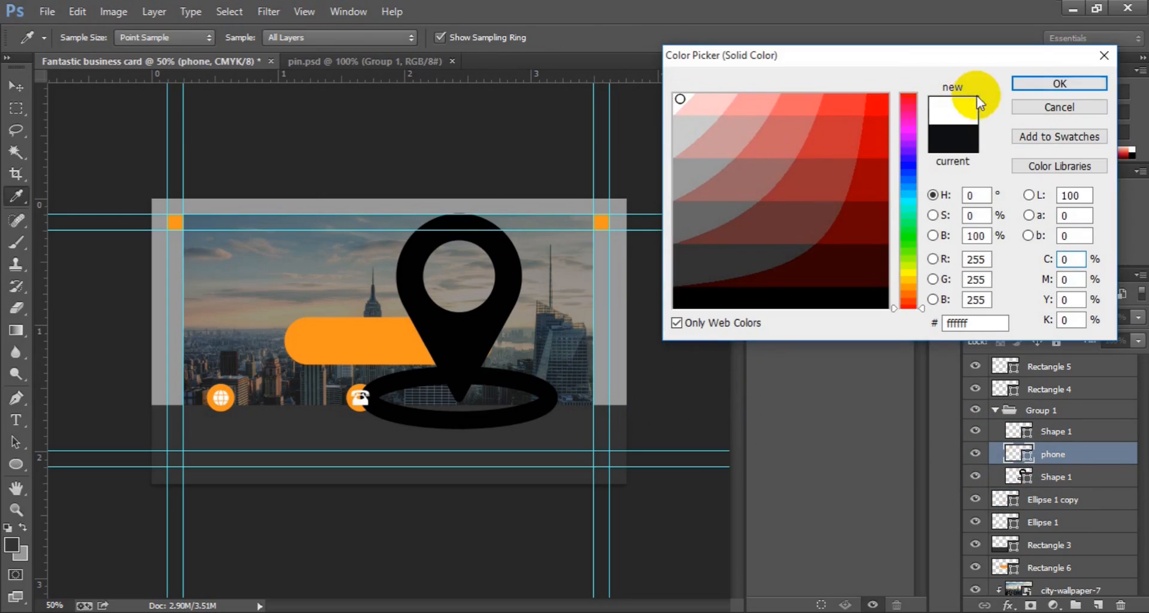
click(1026, 81)
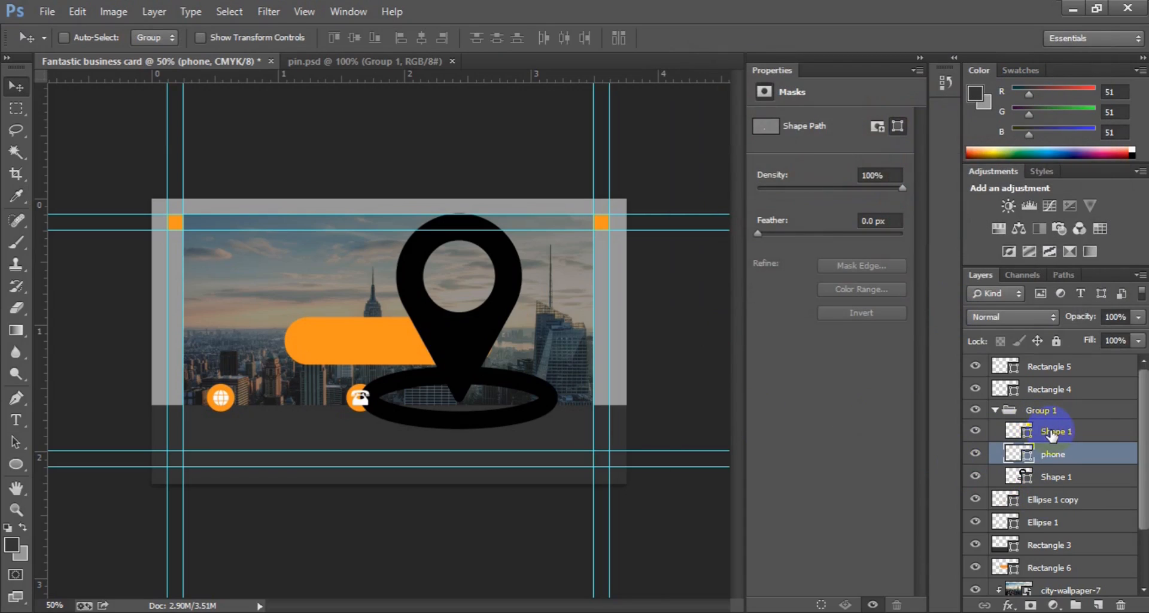
Step: Shrink the location pin to about half size and move it down near the icon row
click(1051, 477)
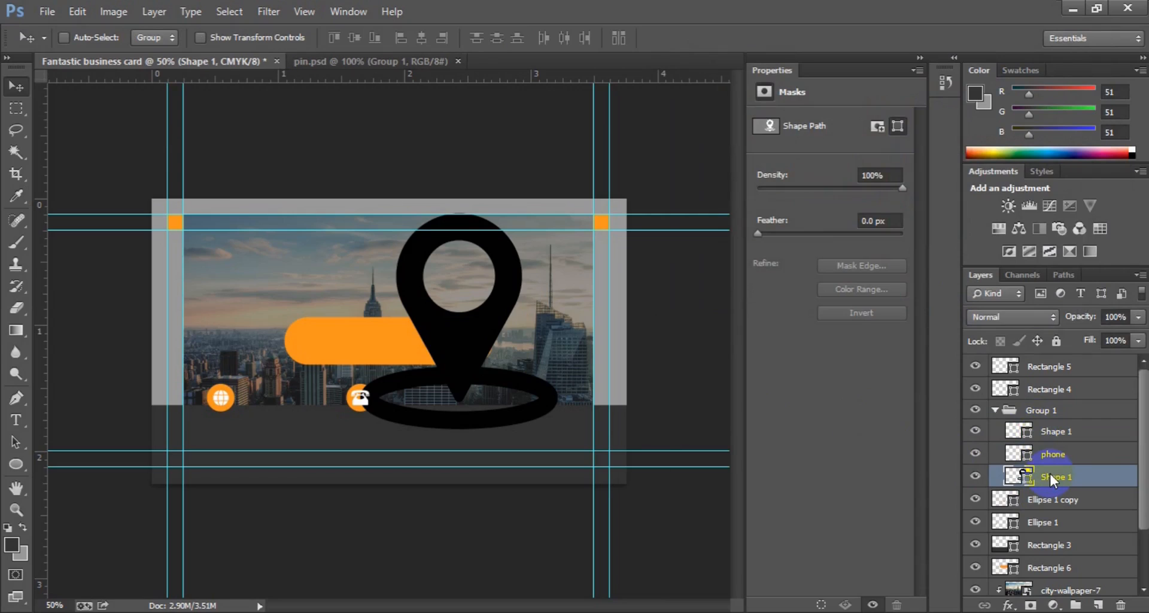
key(ctrl+t)
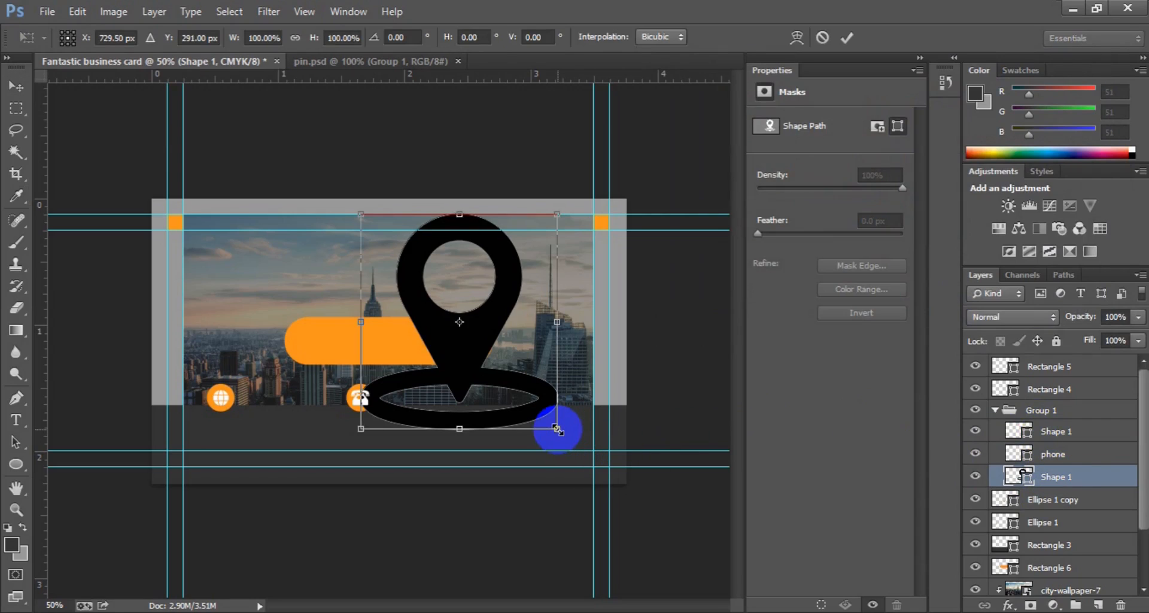
drag(557, 429, 461, 339)
key(Return)
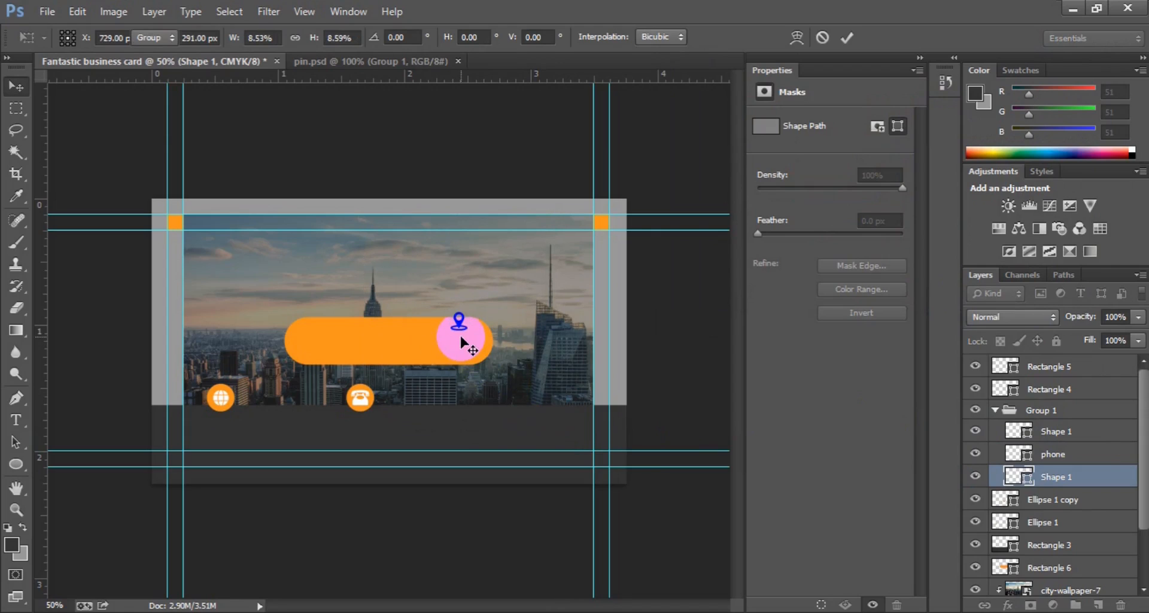
drag(468, 323, 536, 376)
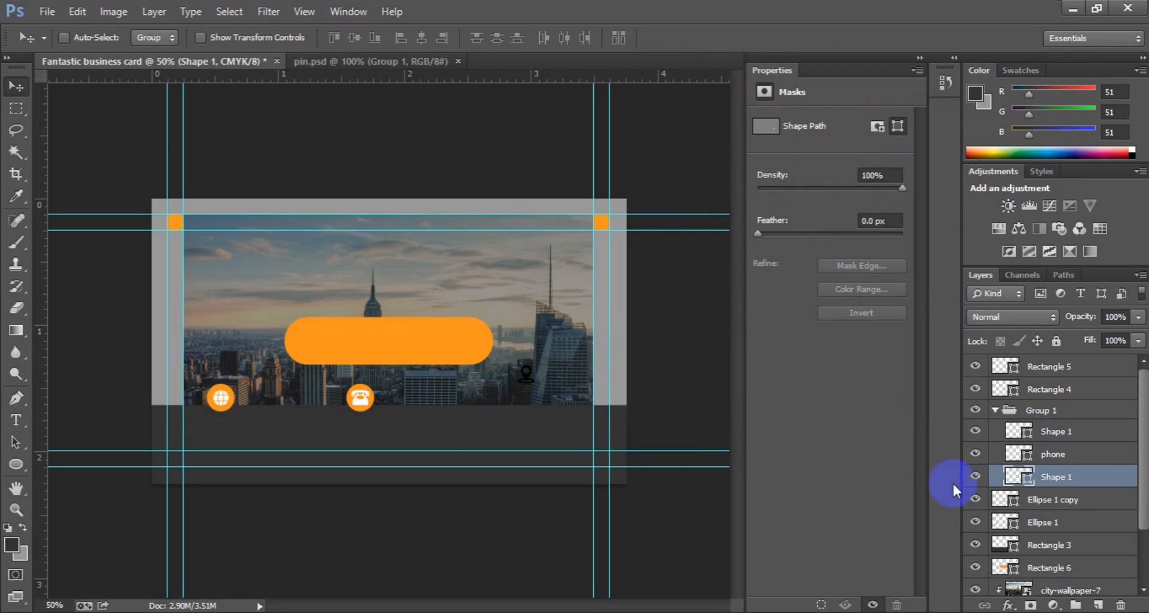
Step: Duplicate the orange circle and place the copy right of the phone icon
click(1051, 502)
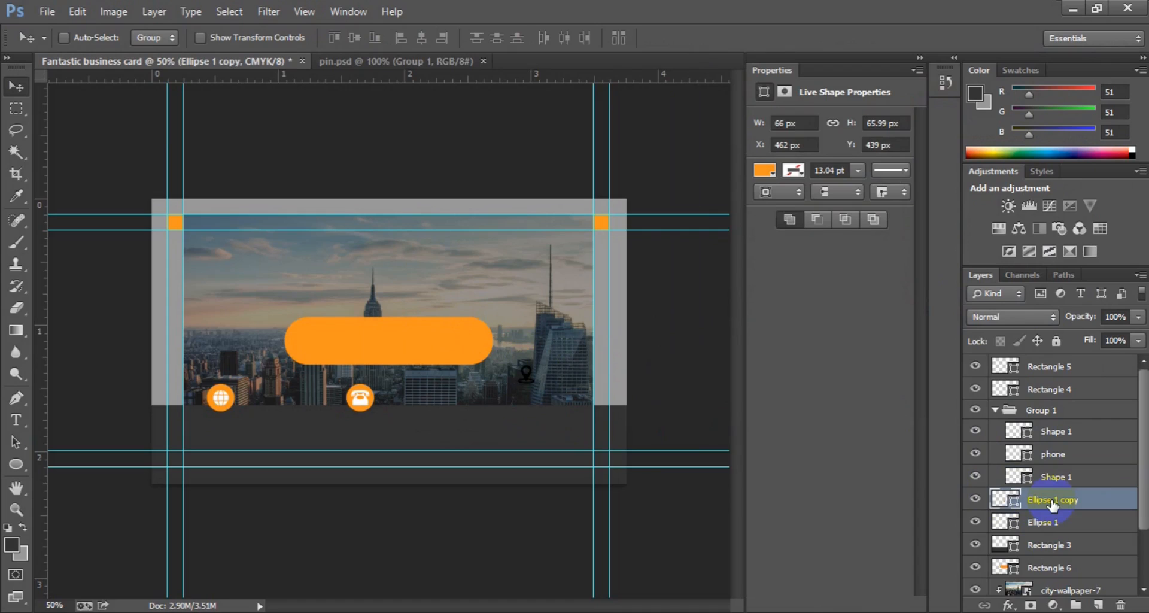
key(ctrl+j)
mouse_move(495, 380)
mouse_down()
mouse_move(361, 394)
mouse_move(506, 397)
mouse_up()
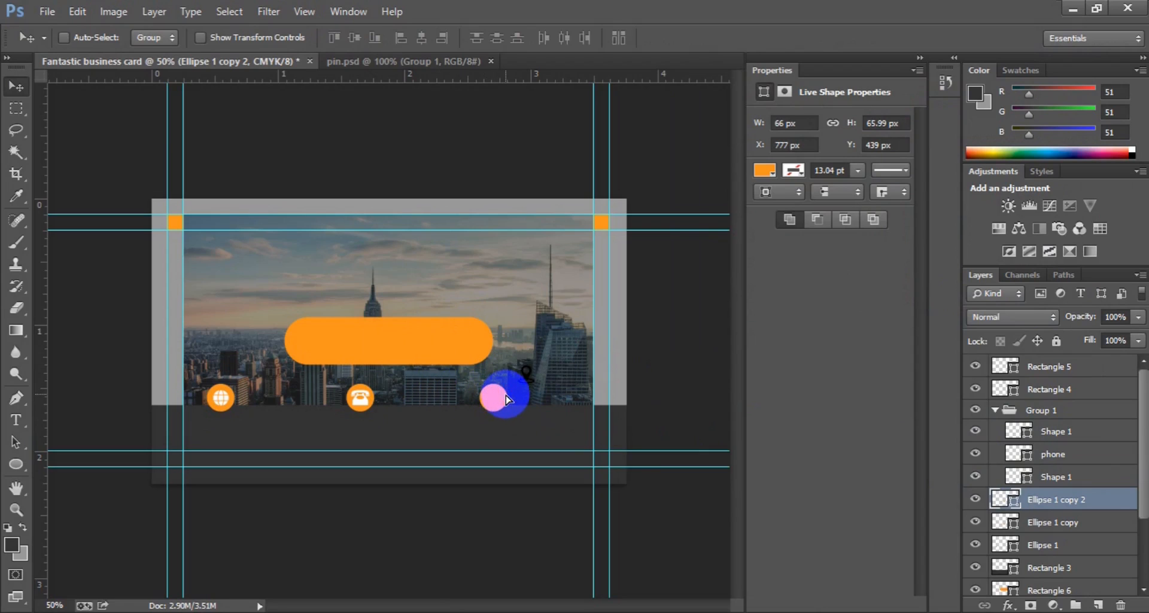
Step: Move the pin onto the new circle and centre it vertically and horizontally
click(1050, 477)
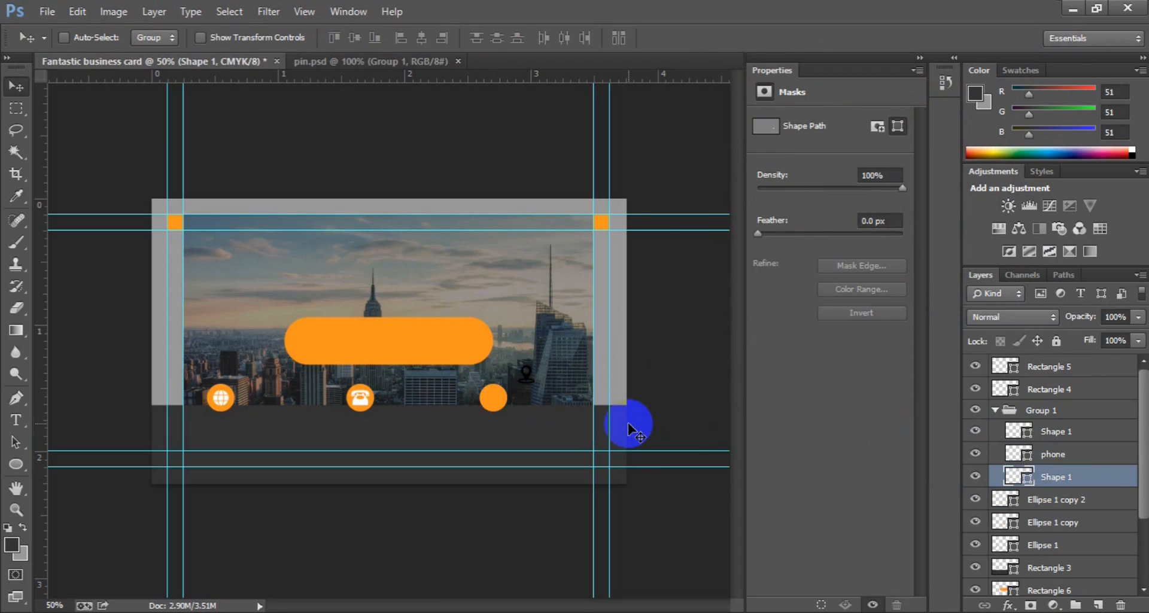
drag(526, 384, 500, 404)
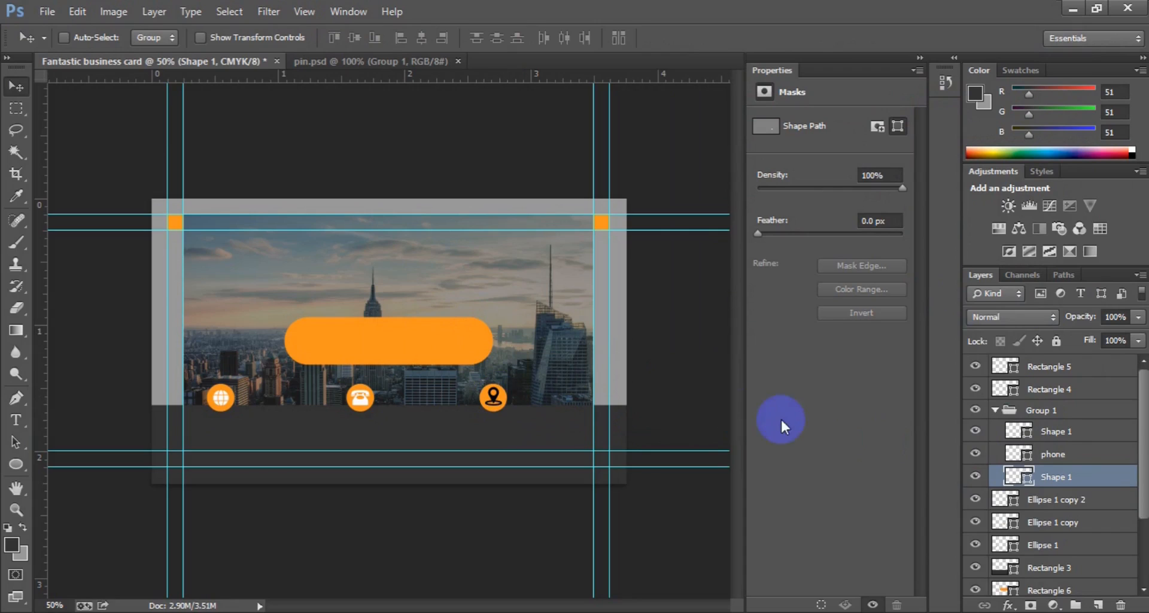
shift+click(1058, 500)
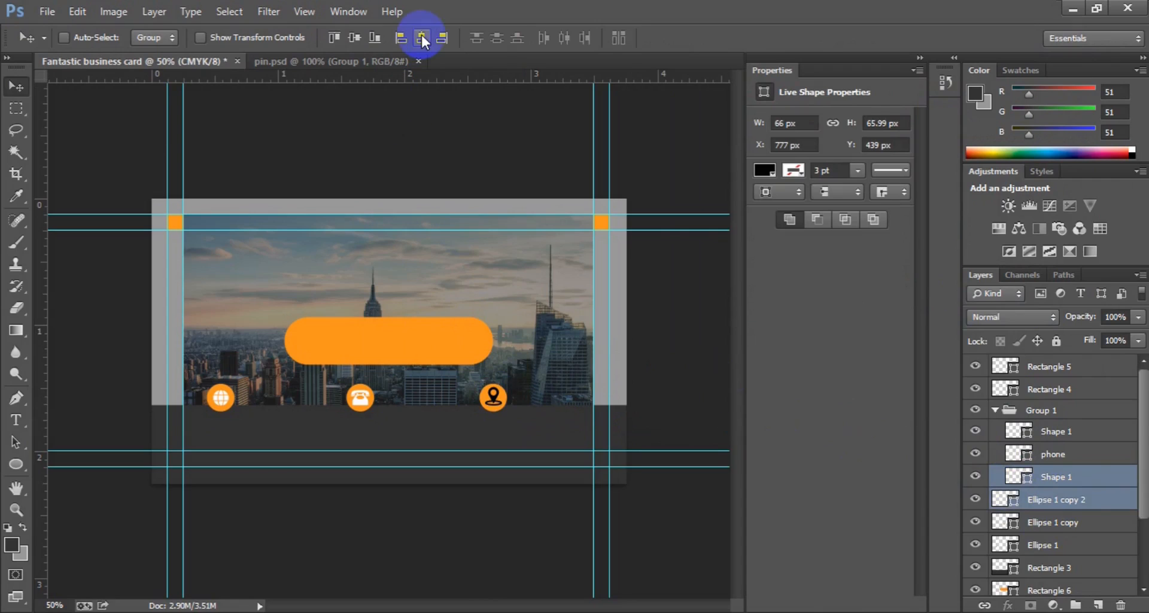
click(355, 37)
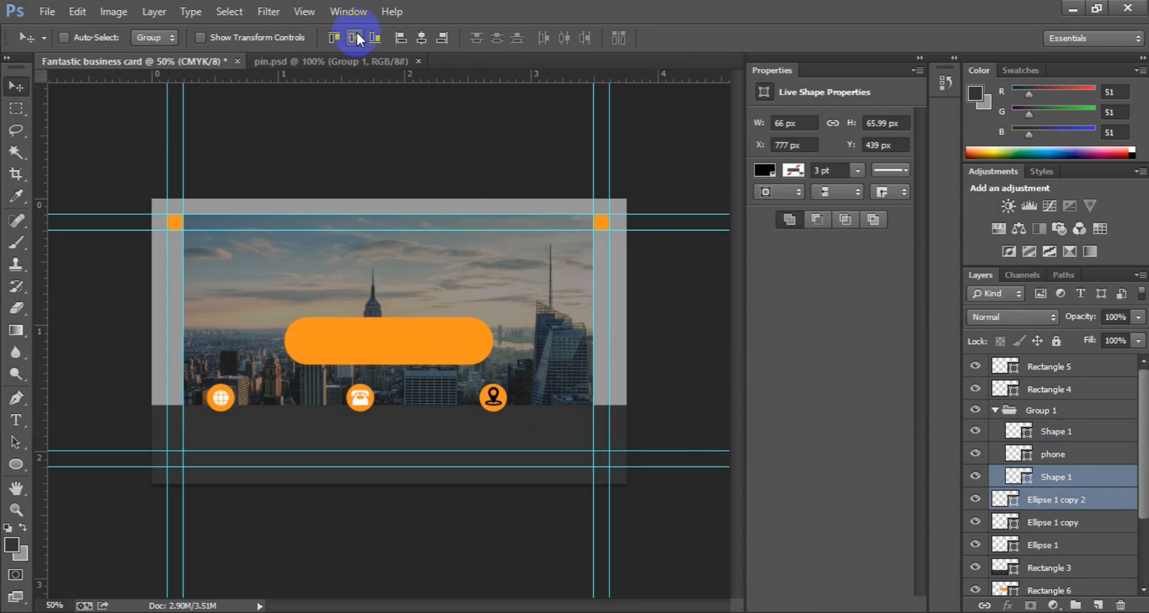
click(633, 383)
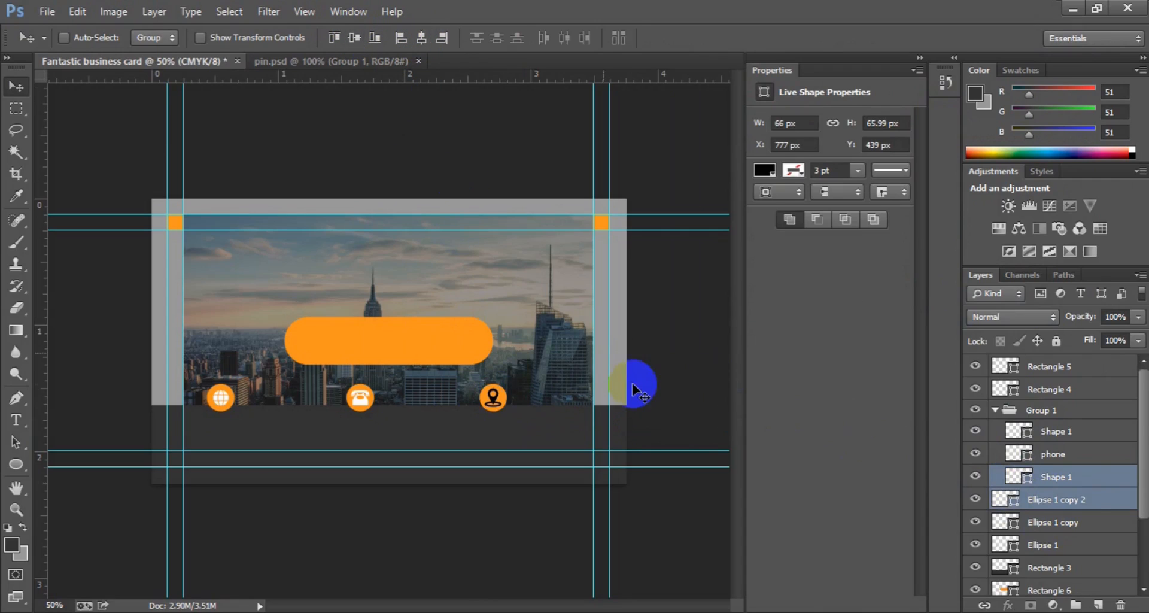
Step: Recolour the location pin white and collapse Group 1
double_click(1025, 477)
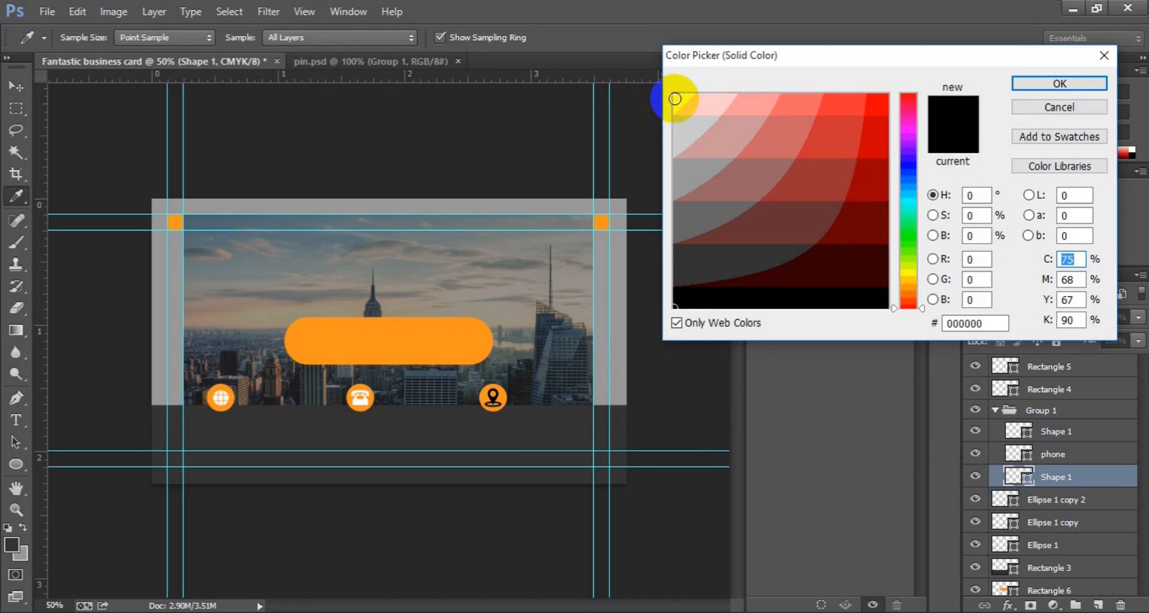
click(676, 98)
click(1017, 83)
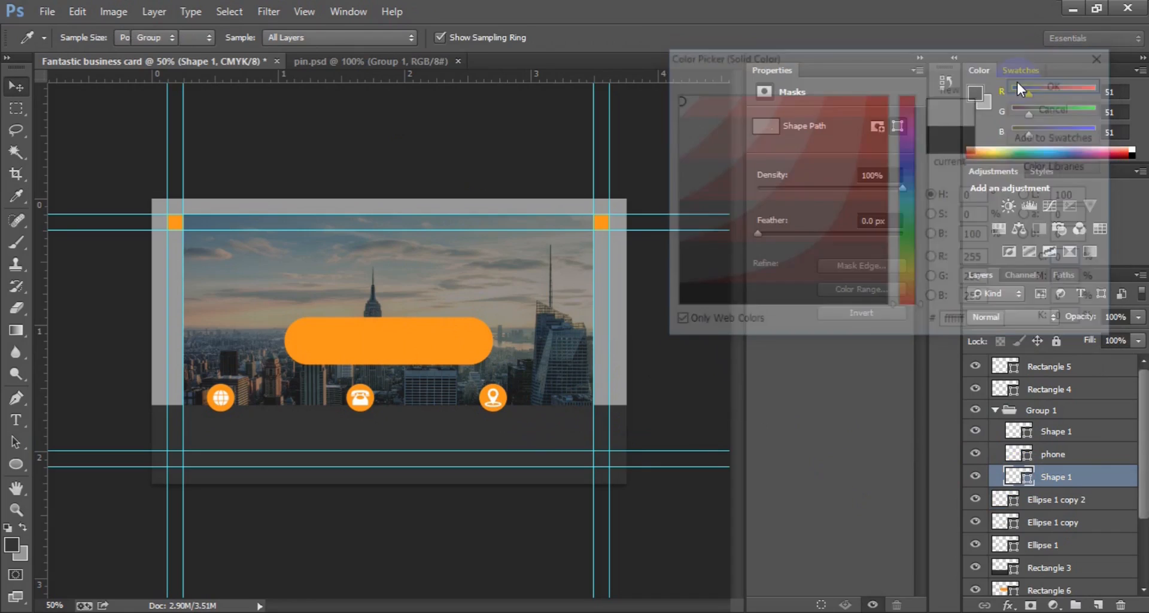
click(995, 411)
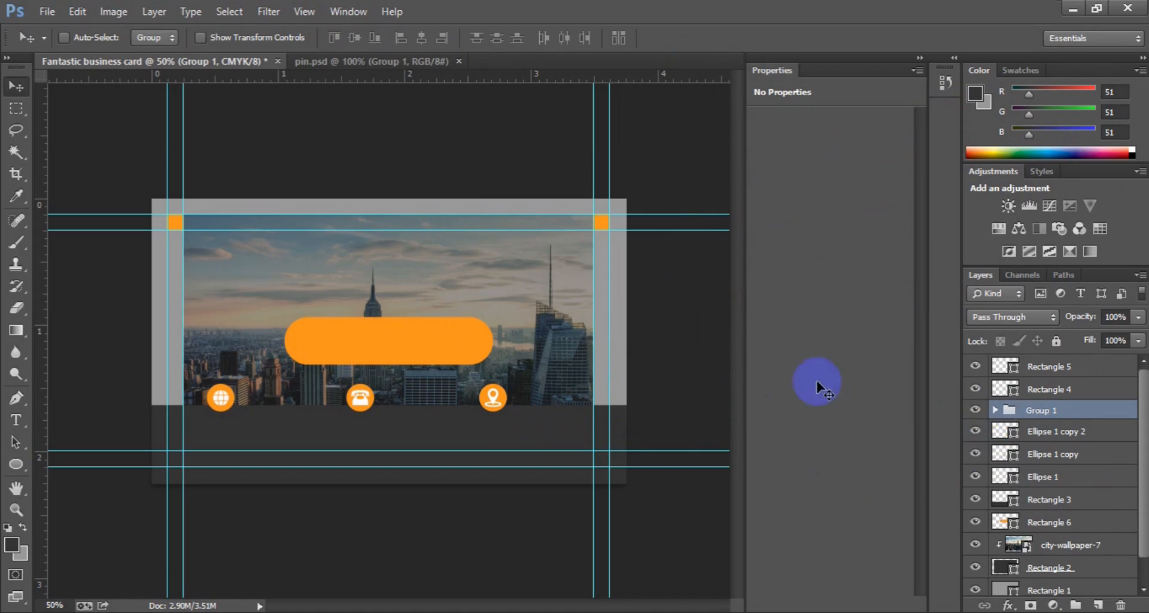
Step: Place a horizontal guide below the photo, nudge the icons and circles lower, and group them
drag(371, 75, 357, 417)
drag(356, 416, 355, 417)
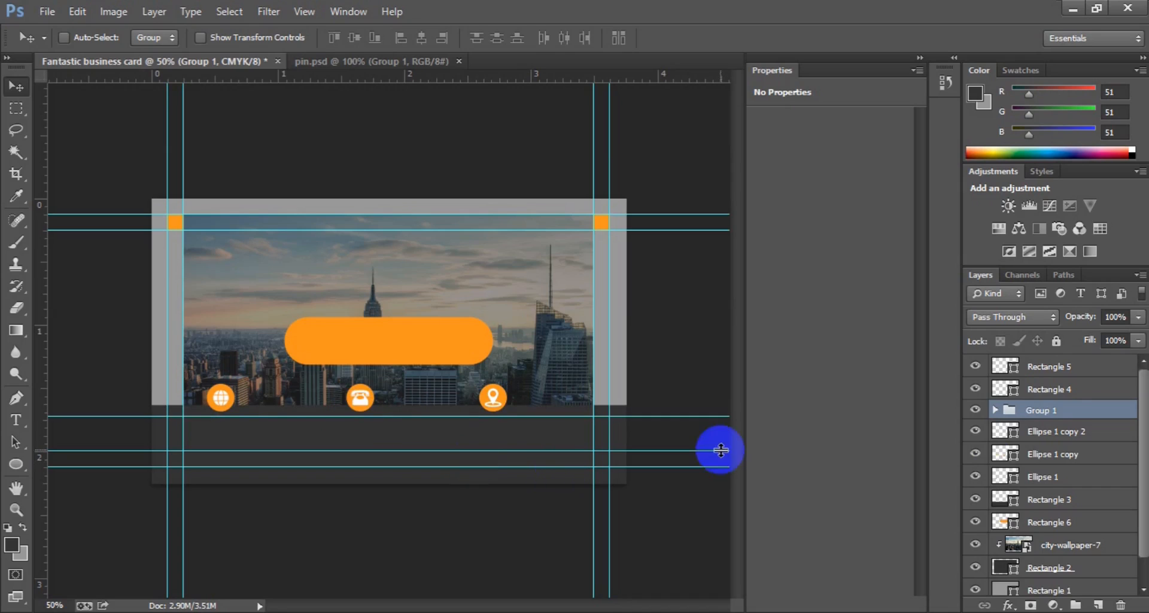
shift+click(1045, 477)
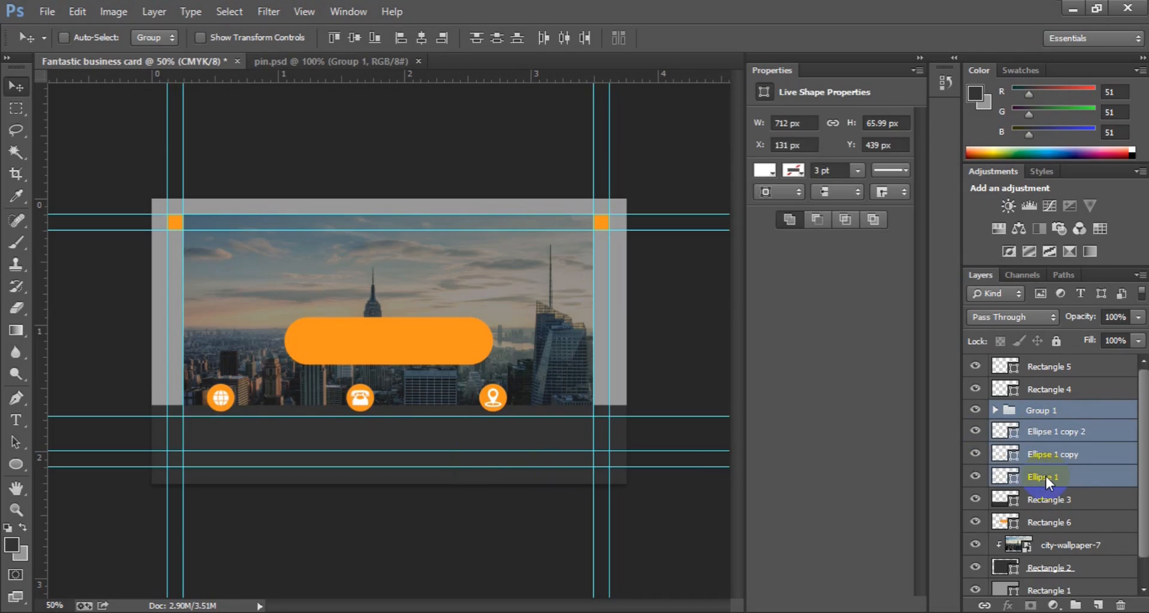
key(Down)
key(Down)
key(Down)
key(Down)
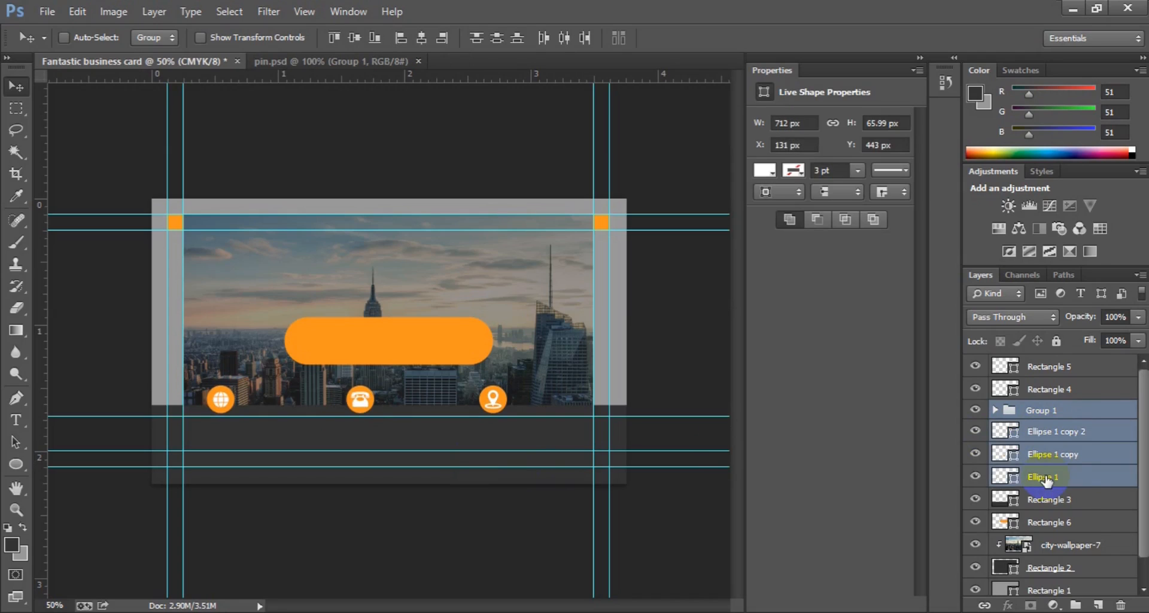
key(Down)
key(Down)
key(Down)
key(Down)
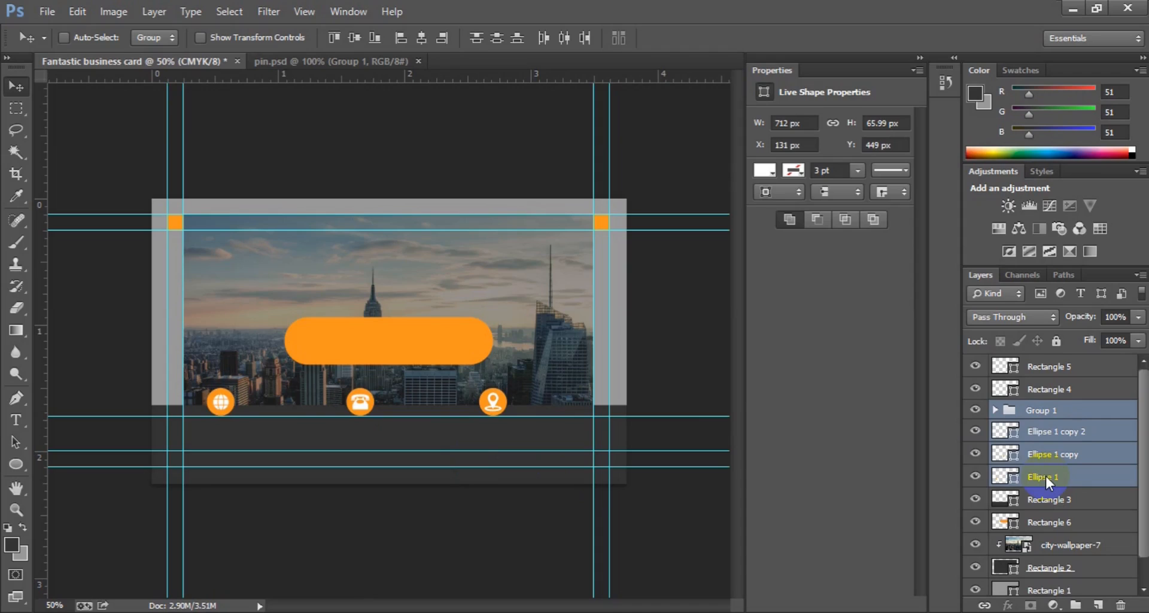
key(ctrl+g)
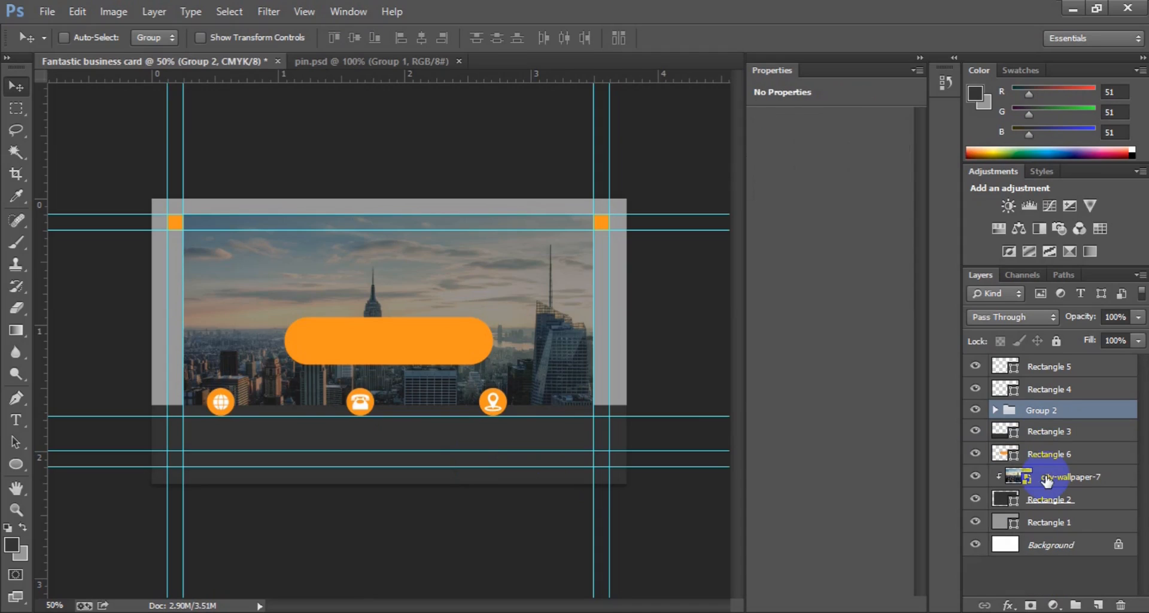
Step: Centre the icon group horizontally on the whole card, undoing an accidental vertical centring
key(ctrl+a)
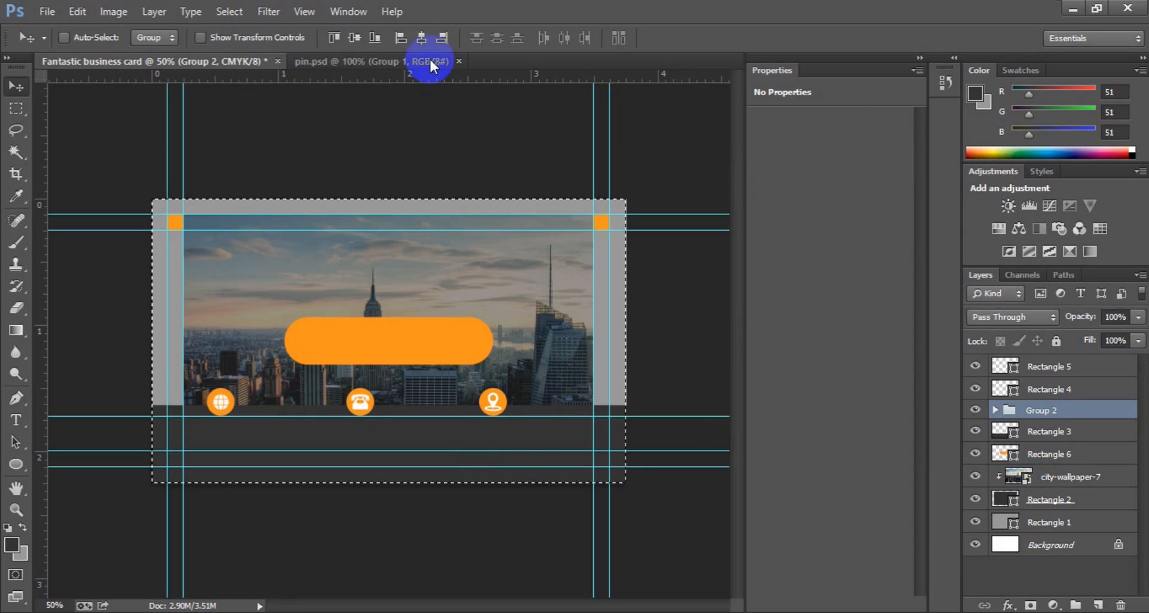
click(416, 40)
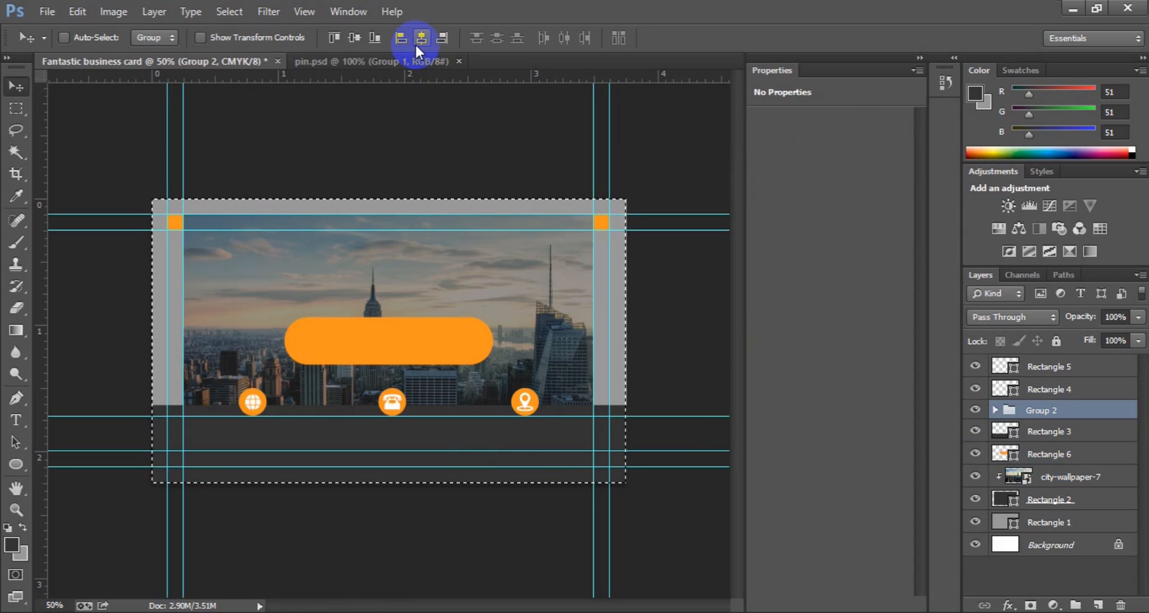
click(361, 41)
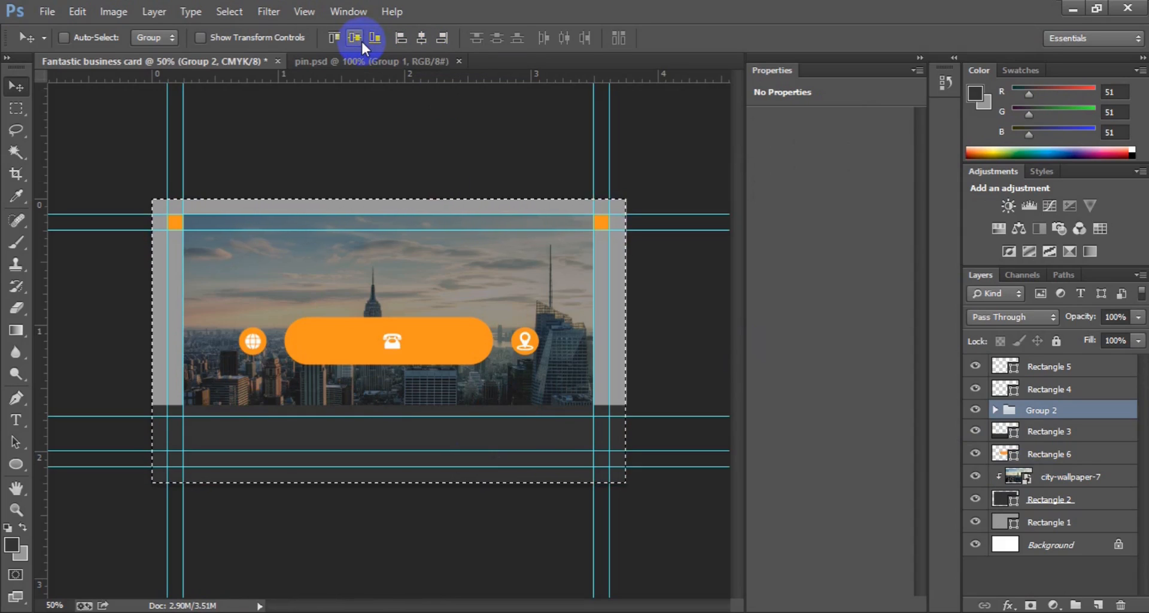
key(ctrl+z)
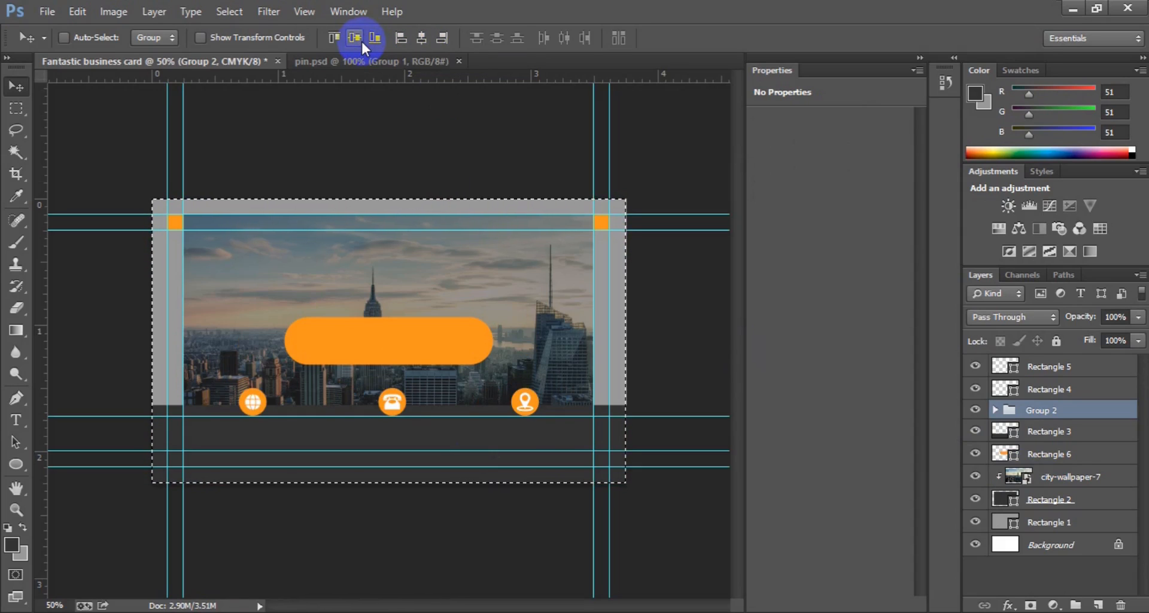
Step: Deselect the canvas and remove the extra horizontal guide below the photo
key(ctrl+d)
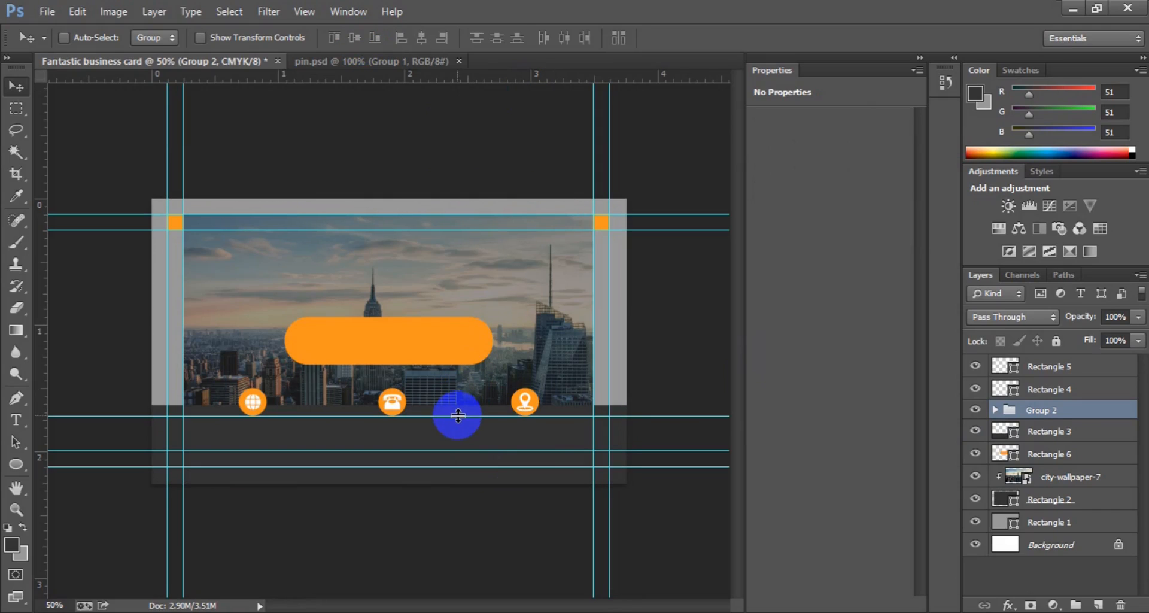
drag(458, 415, 515, 78)
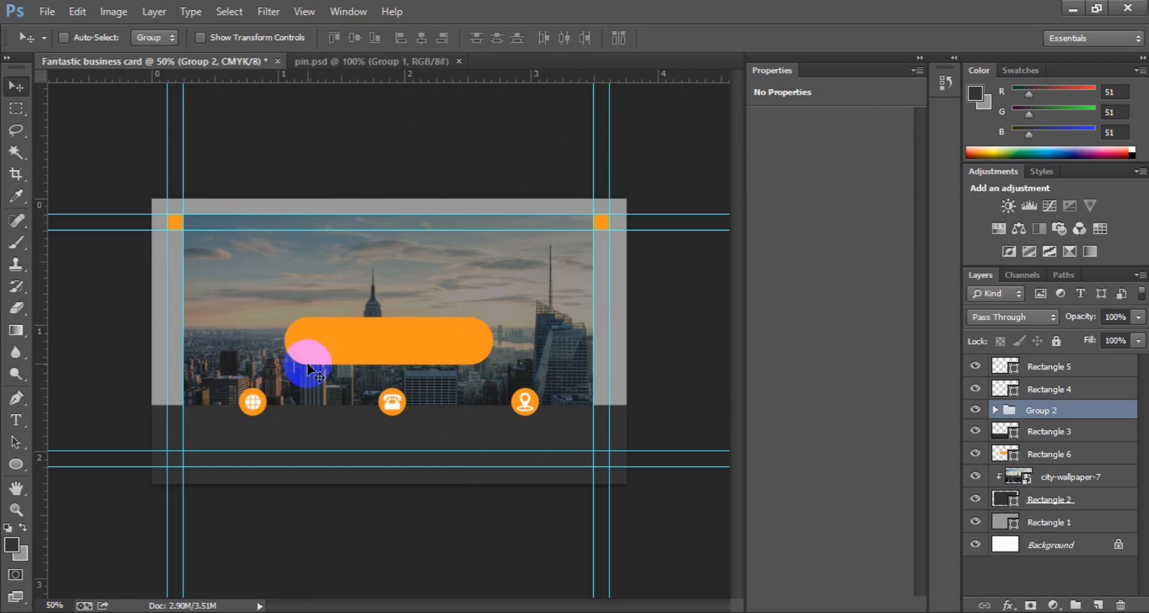
click(16, 427)
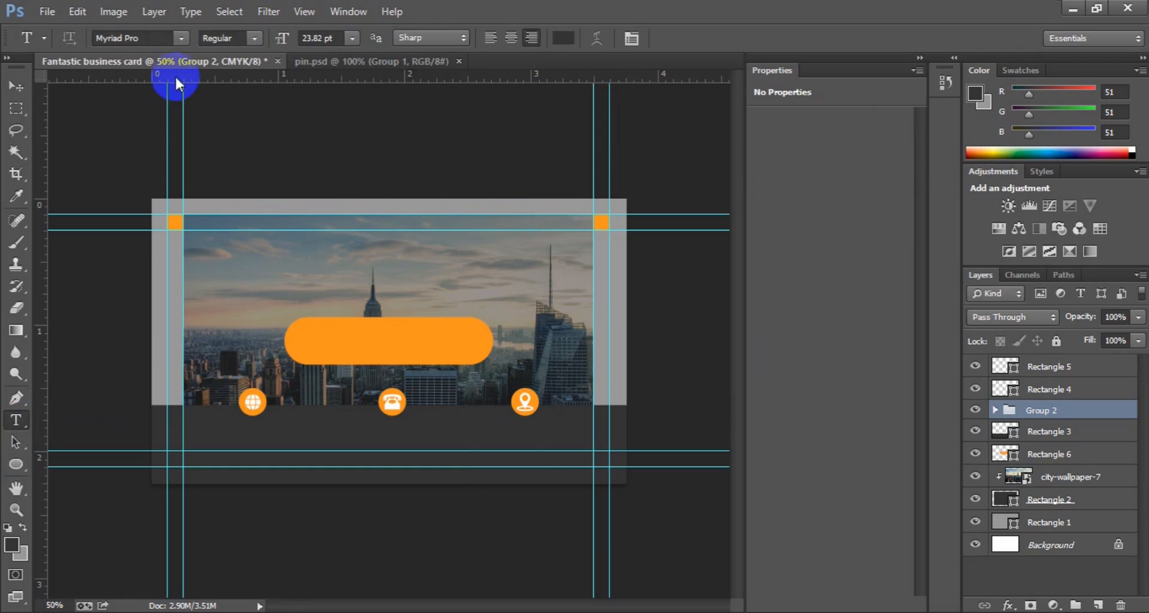
Step: Choose Roboto Black and type the cardholder's name on the photo
click(179, 44)
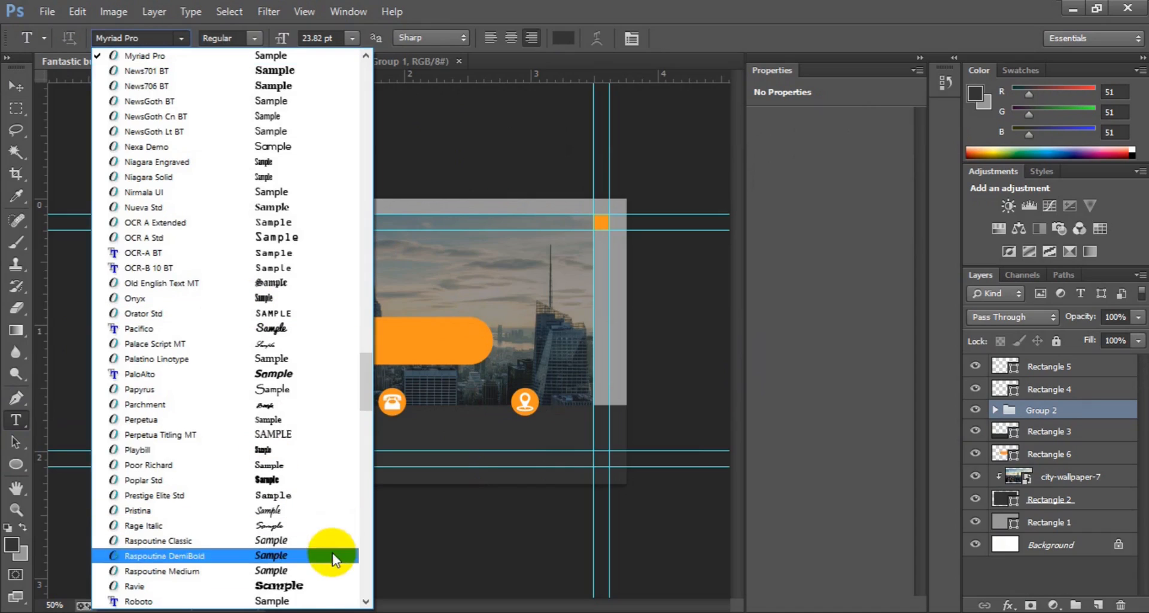
click(302, 597)
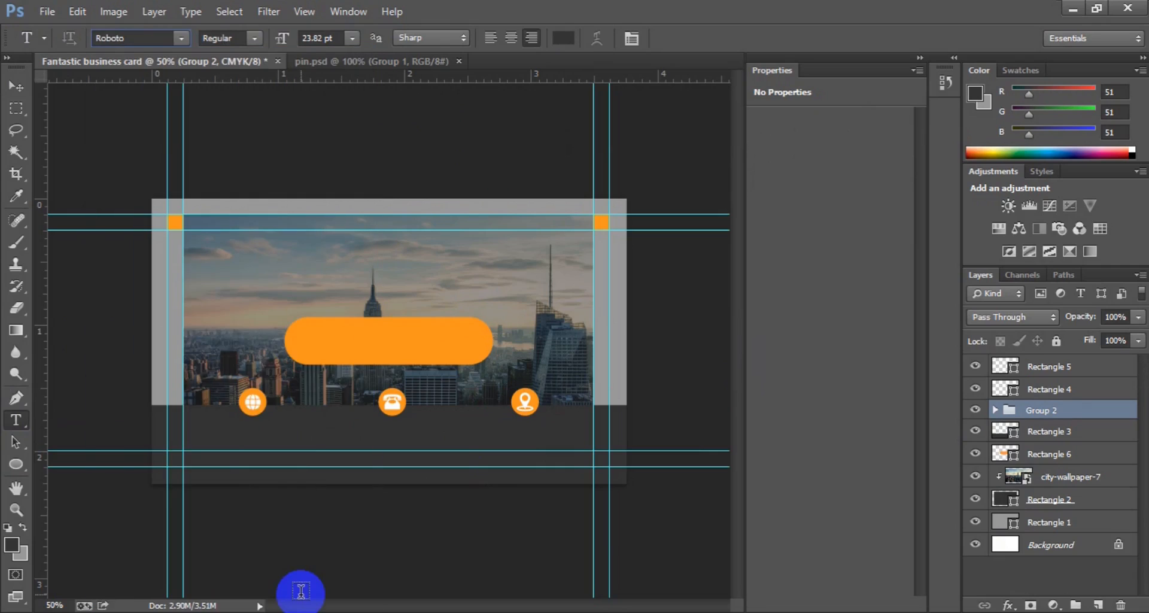
click(254, 38)
click(239, 176)
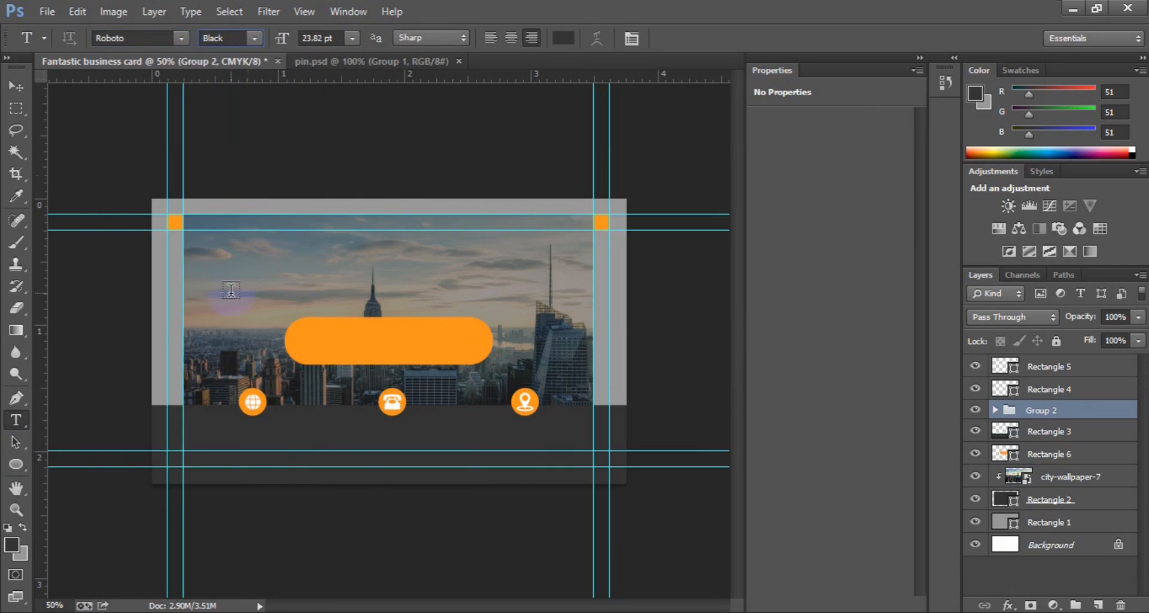
click(228, 300)
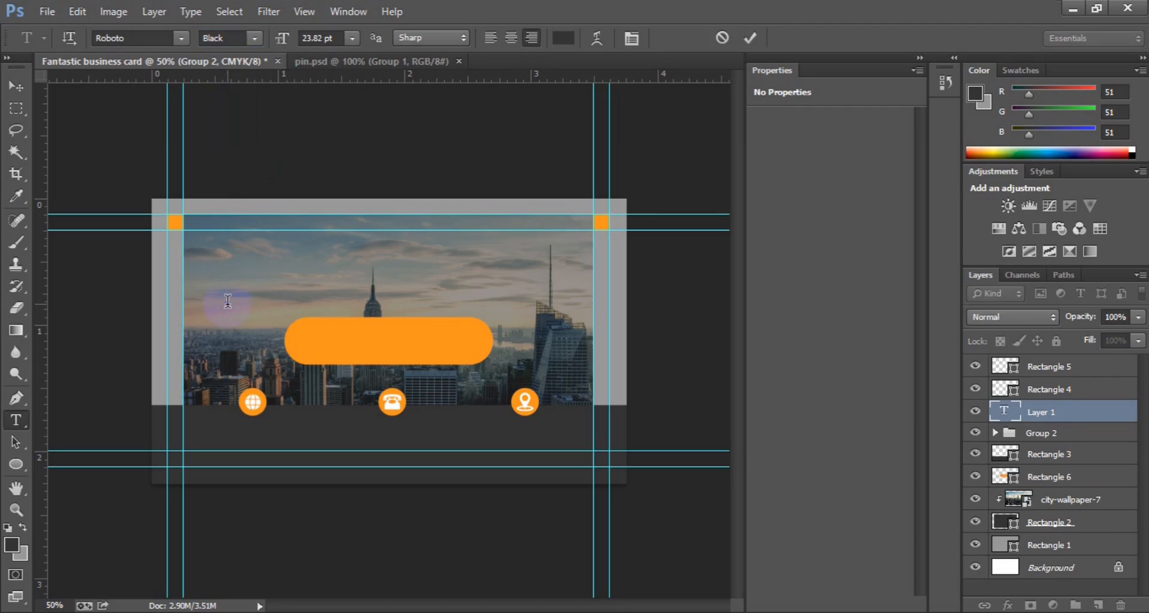
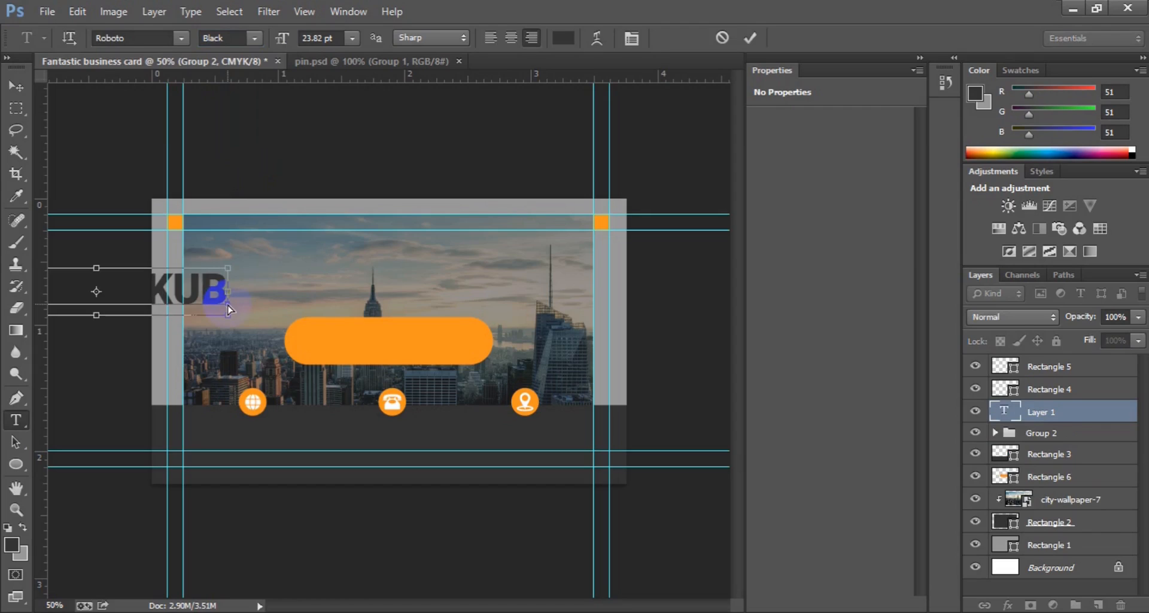
Step: Make the name 12 pt white, left-aligned, and move it onto the orange pill
key(ctrl+a)
click(350, 38)
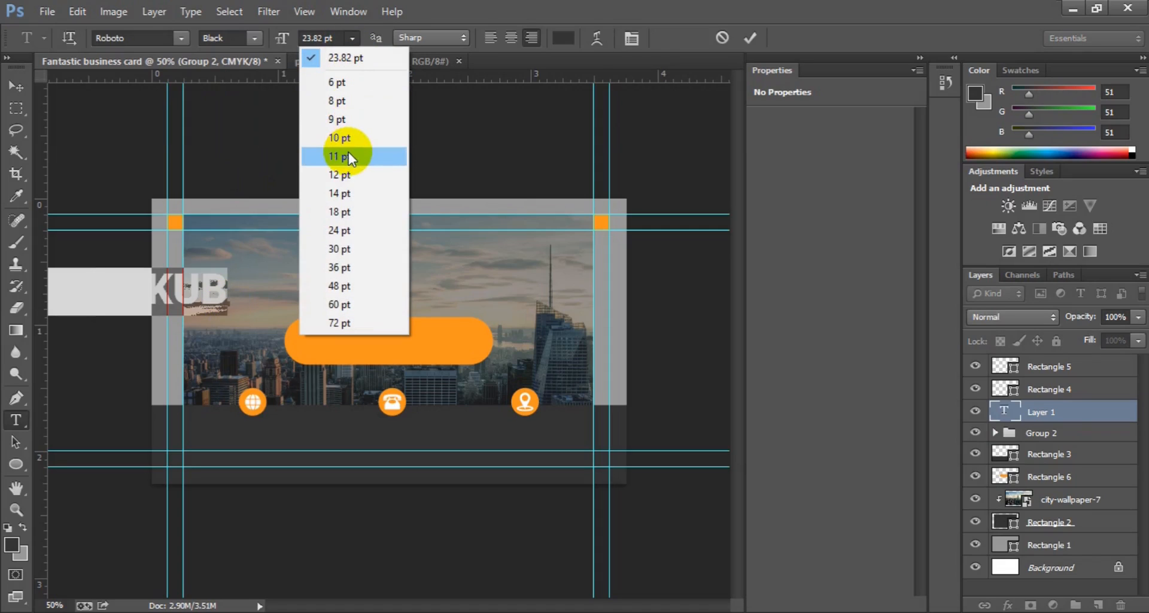
click(347, 173)
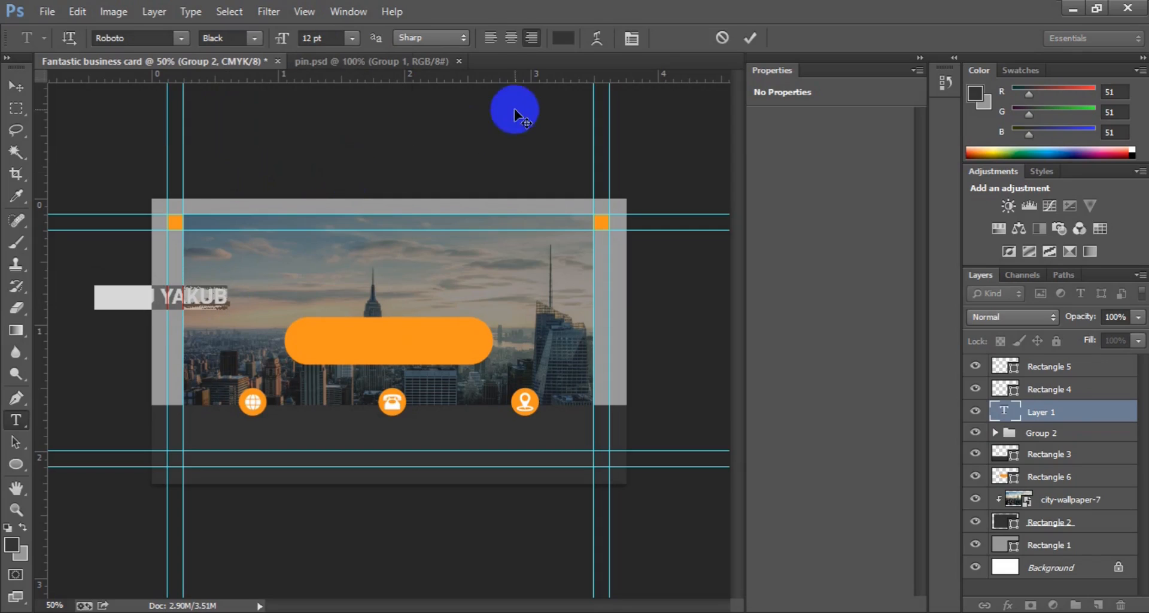
click(563, 38)
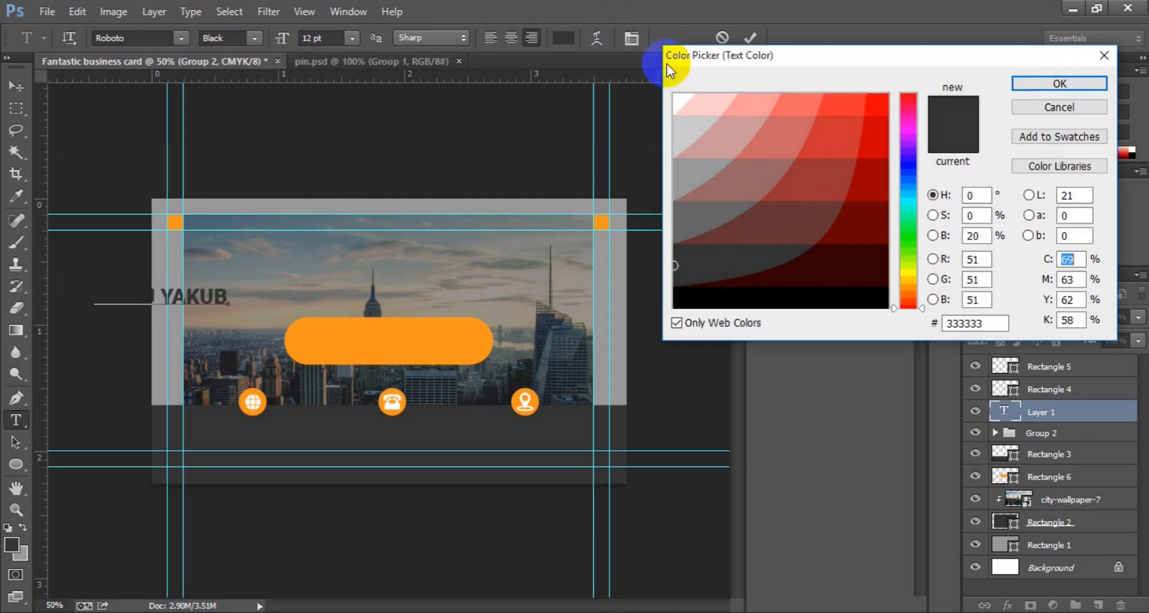
click(677, 95)
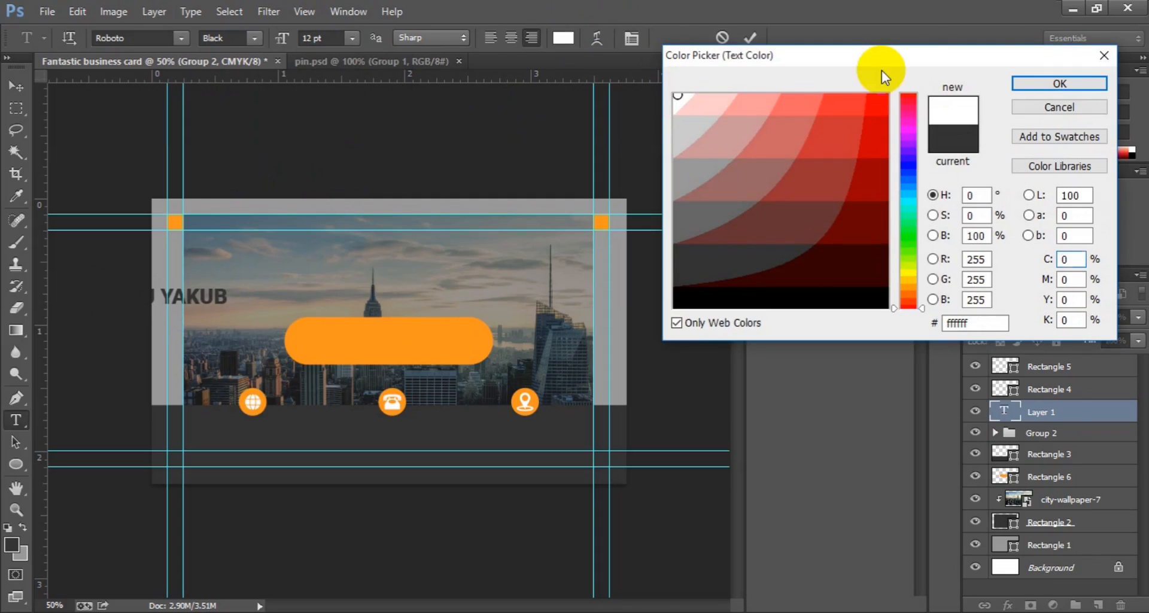
click(1026, 80)
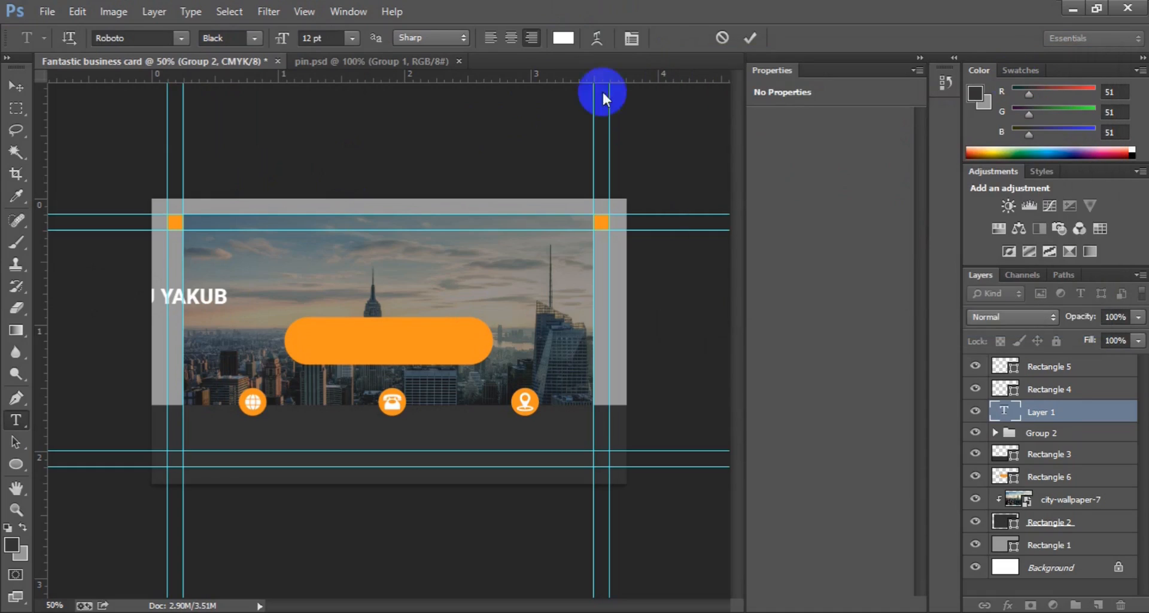
click(491, 39)
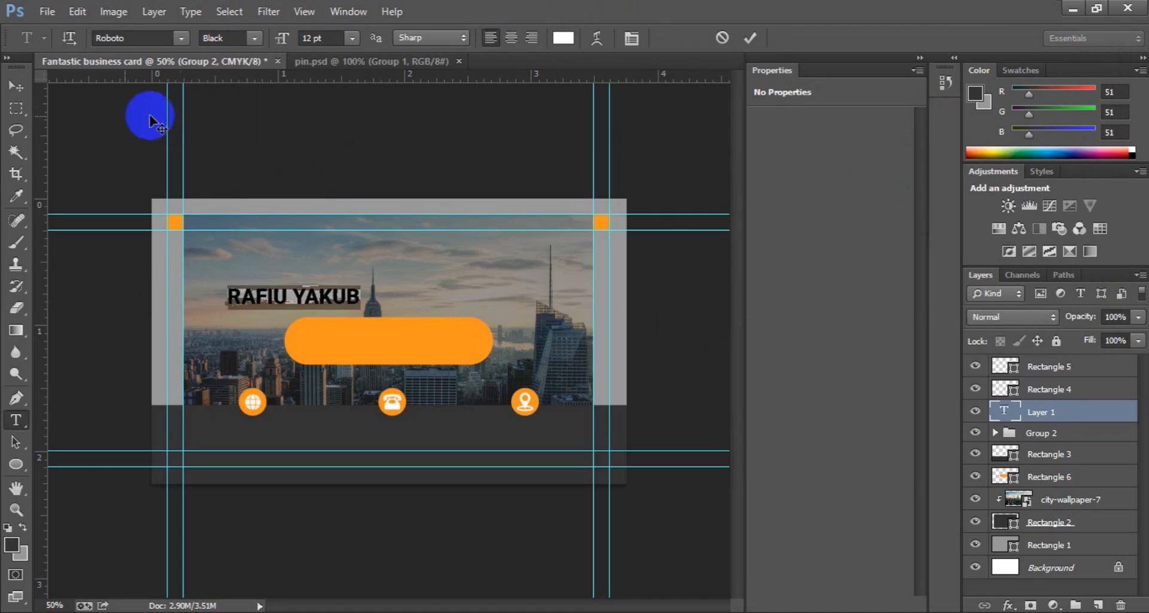
click(12, 89)
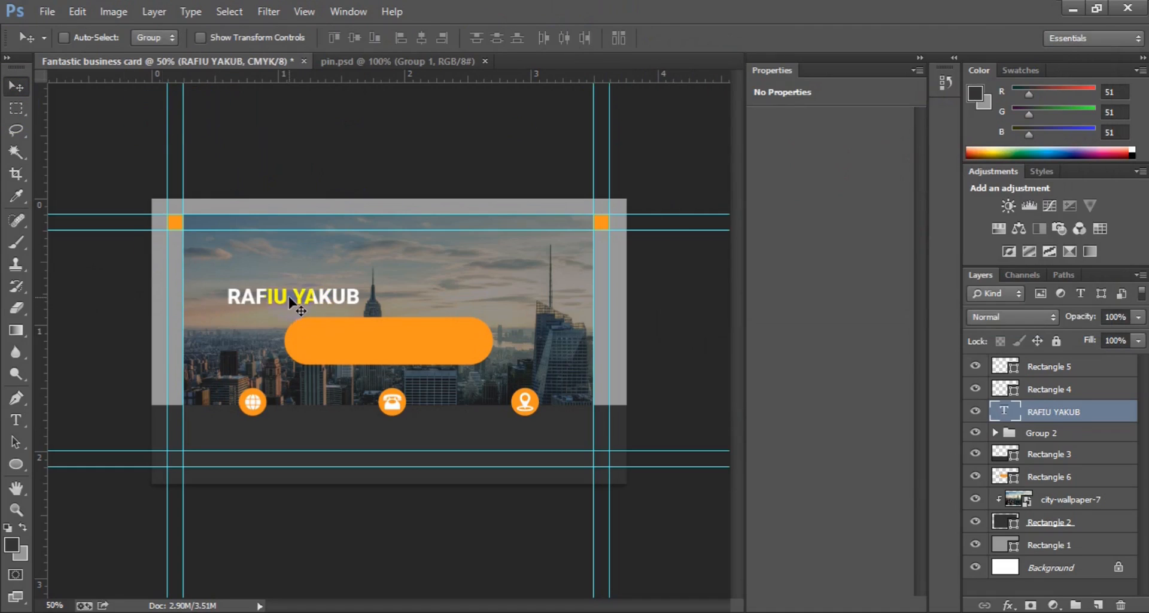
drag(289, 297, 383, 339)
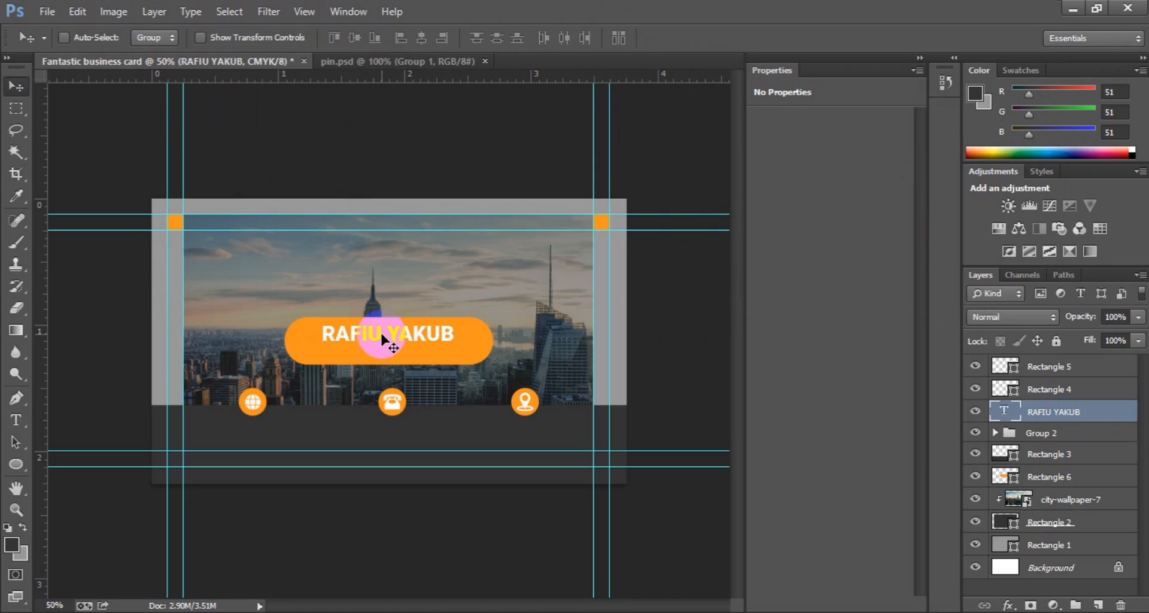
Step: Centre the name horizontally on Rectangle 6 and add an empty Layer 1 above it
ctrl+click(1065, 476)
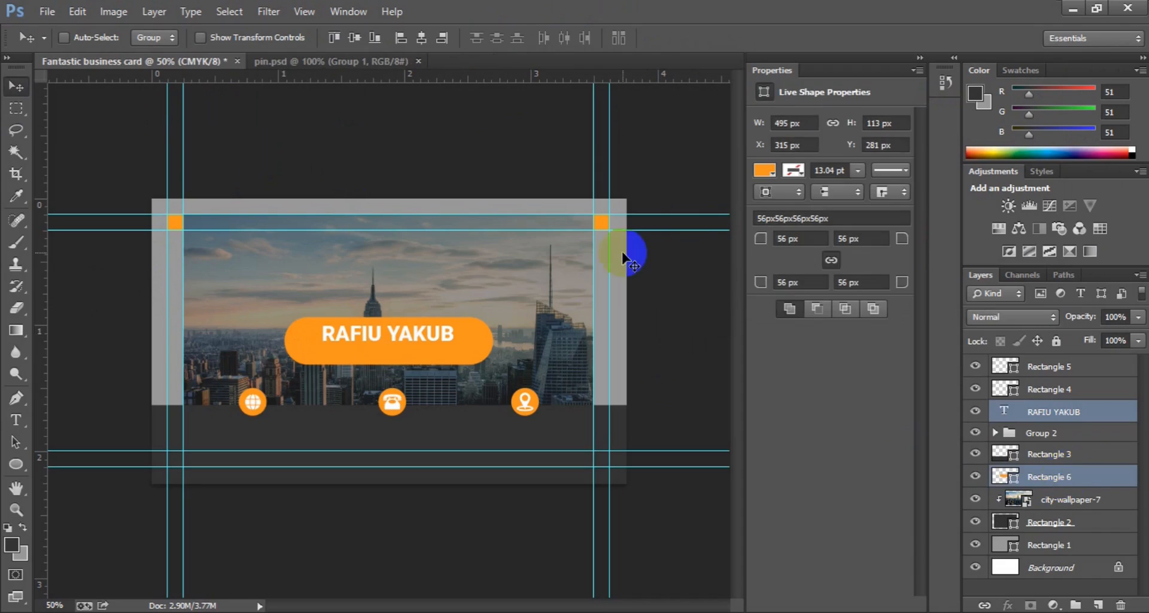
click(421, 38)
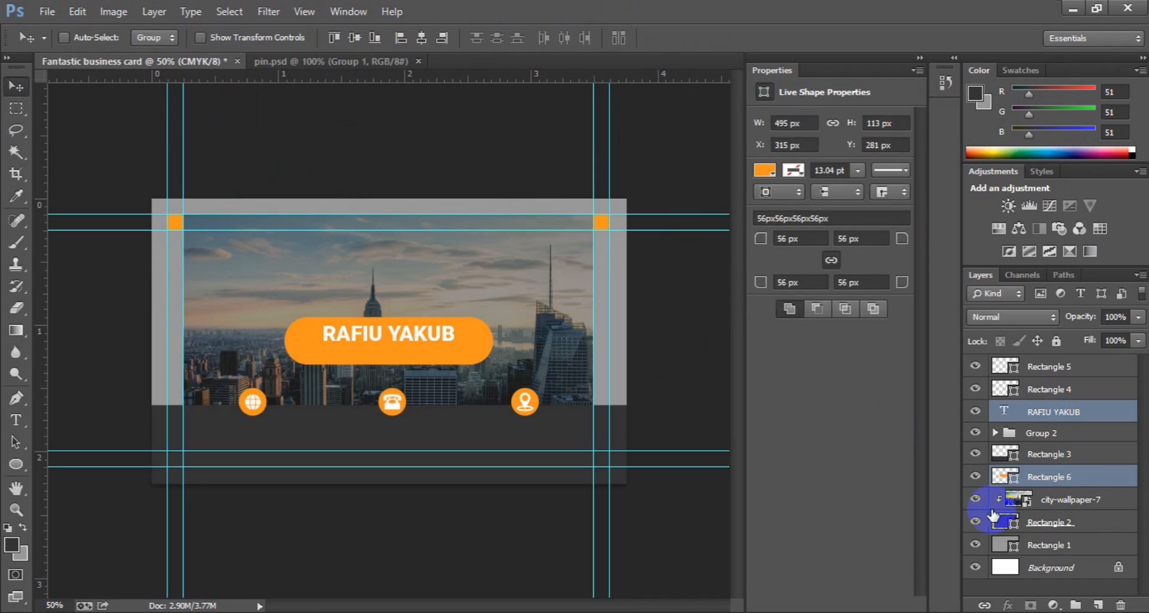
click(1097, 605)
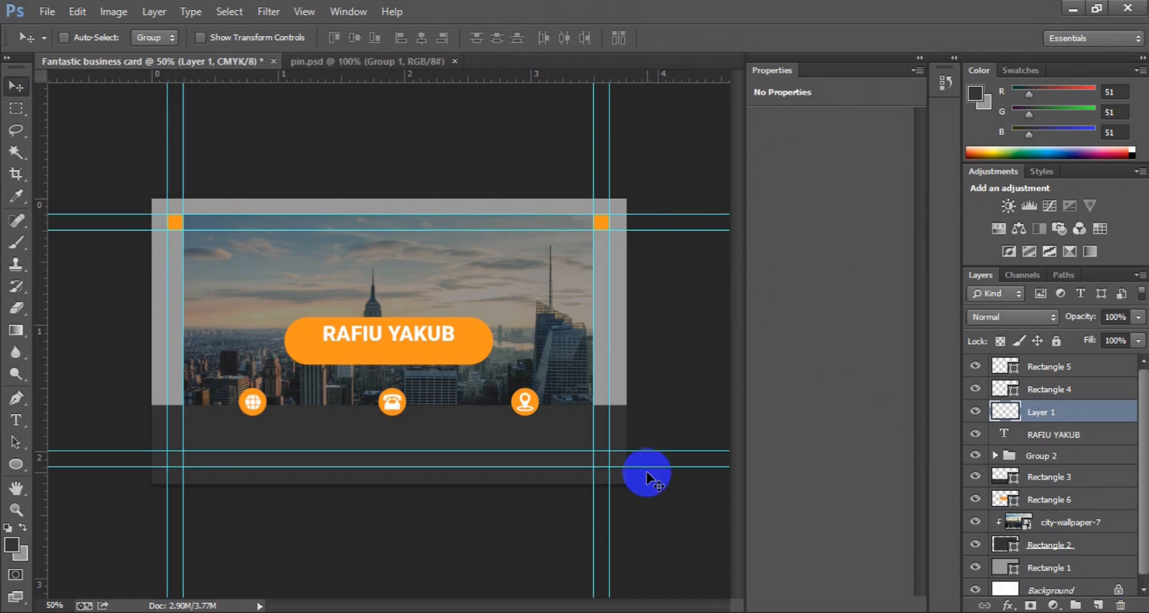
Step: Type CREATIVE DIRECTOR as a new text line on the card
click(17, 420)
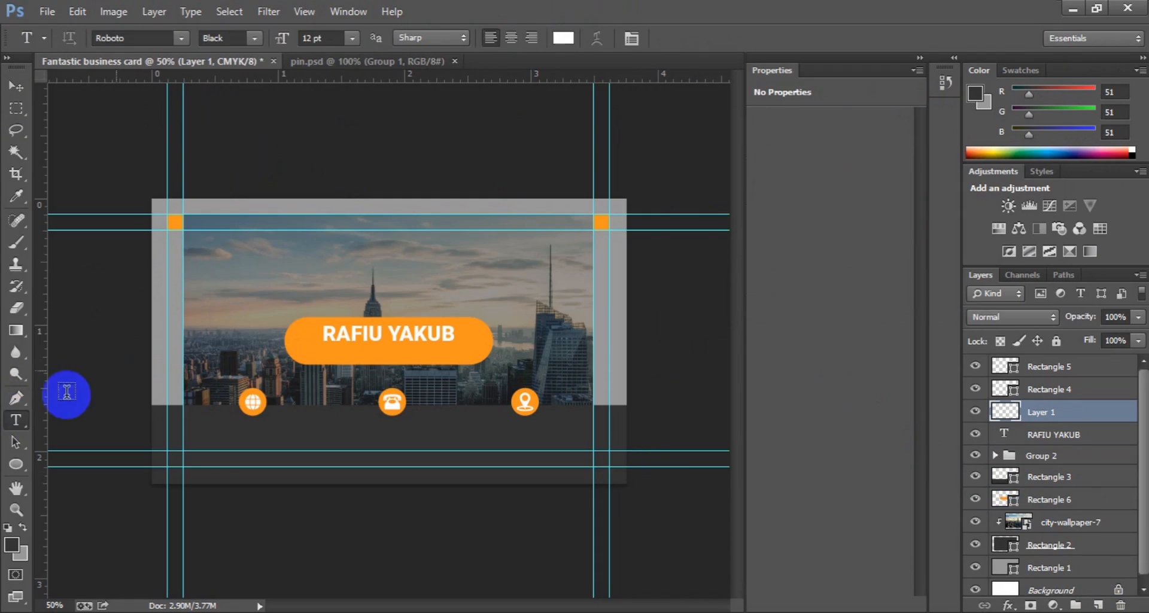
click(246, 307)
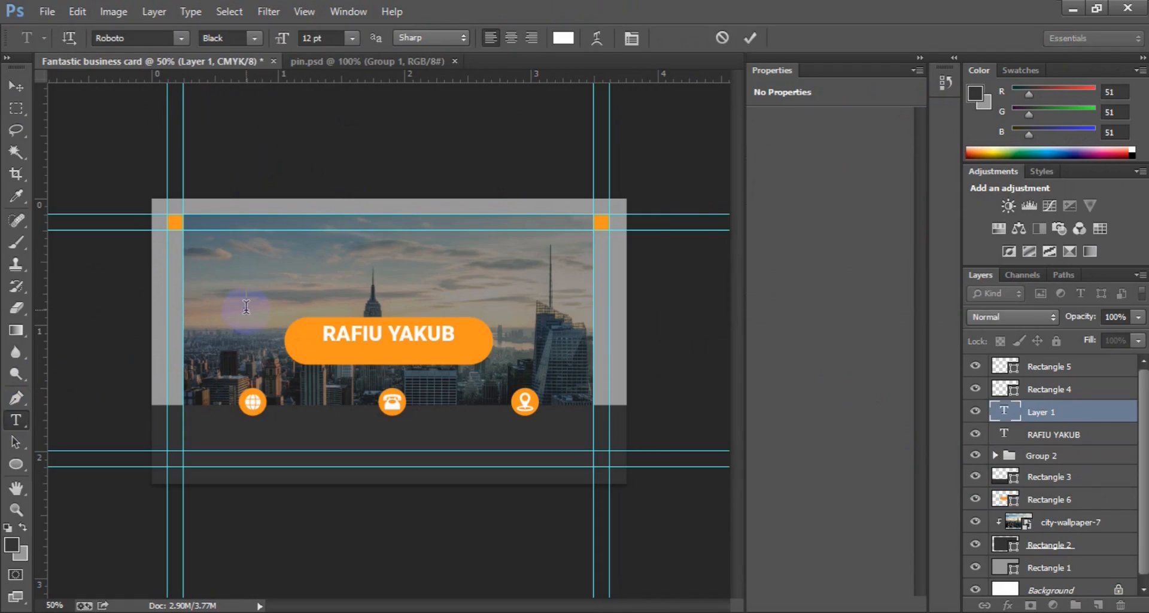
text(cre)
key(BackSpace)
key(BackSpace)
key(BackSpace)
text(CREATIVE)
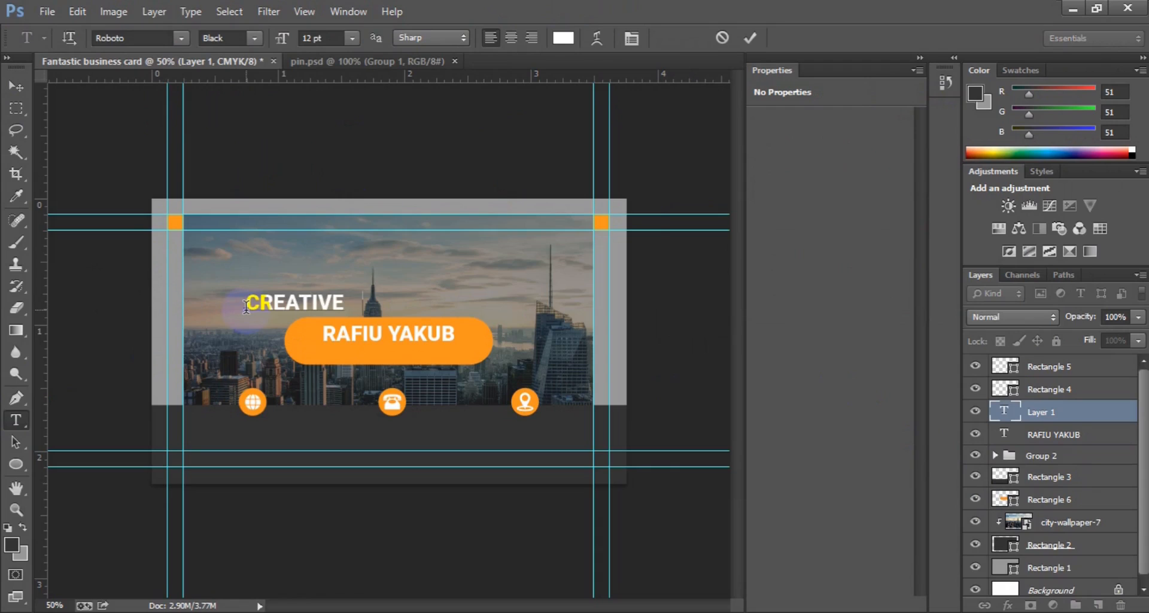
text( DIRECTOR)
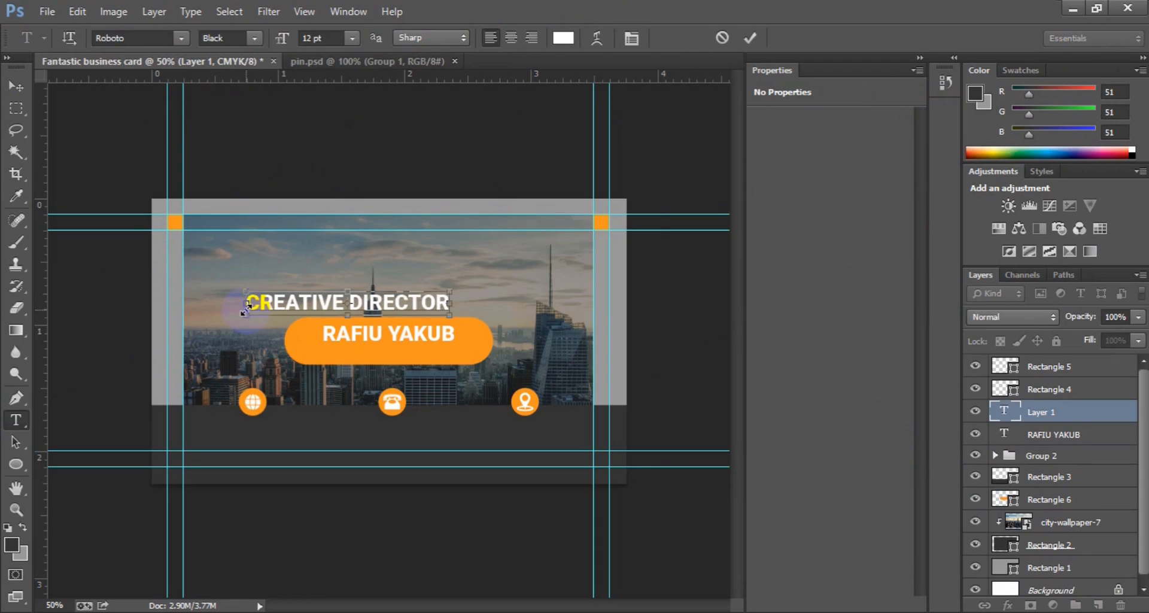
Step: Set the CREATIVE DIRECTOR text to Roboto Medium at 6 pt
triple_click(246, 304)
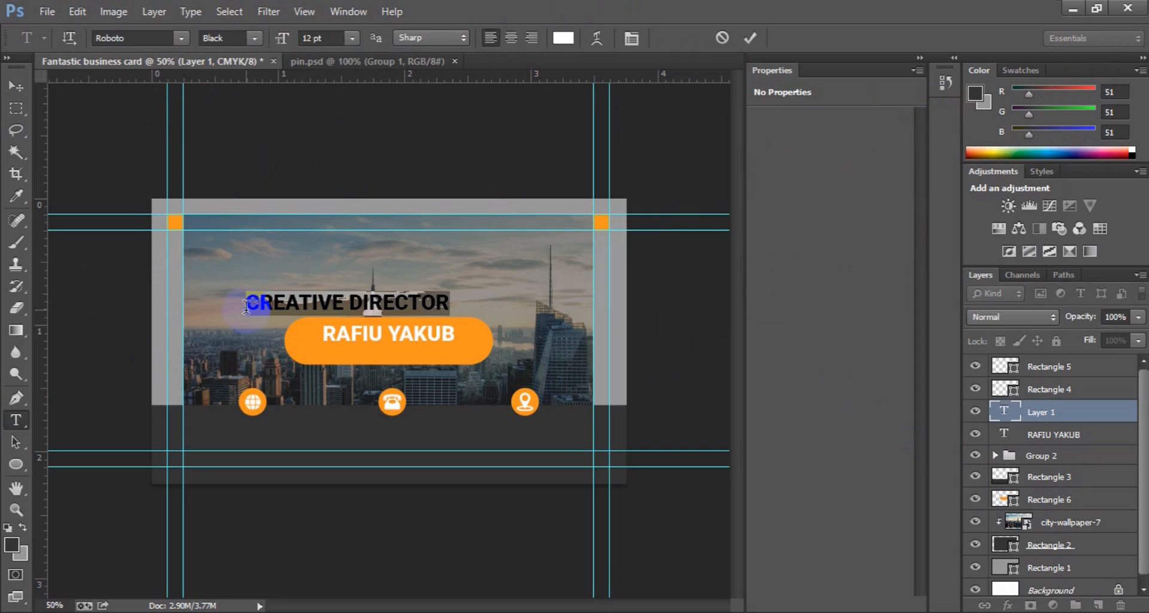
click(256, 37)
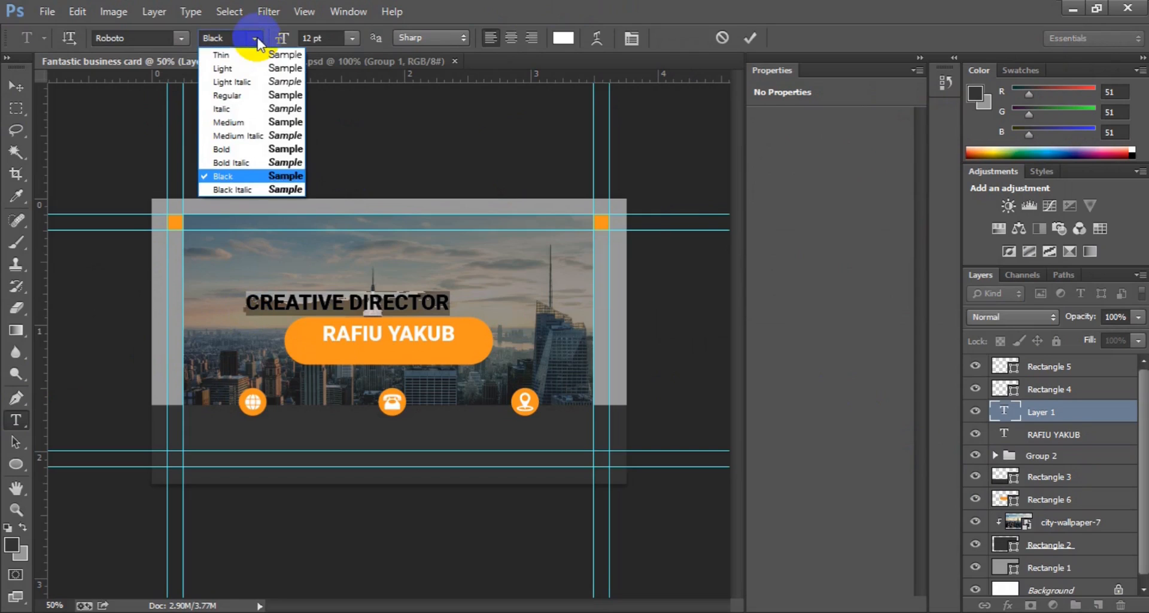
click(256, 118)
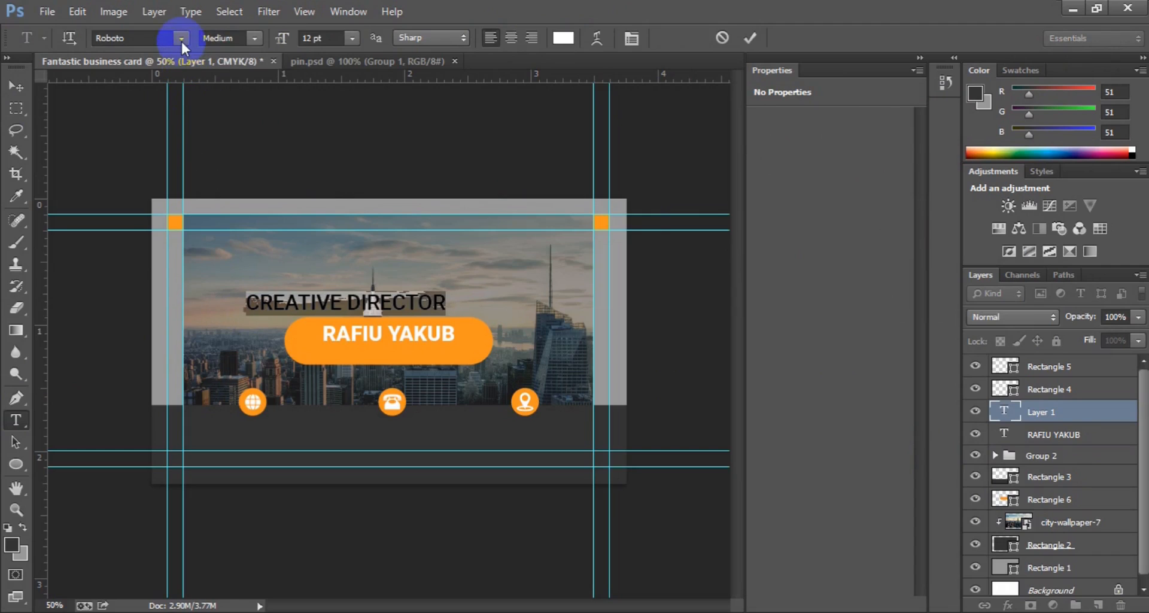
click(352, 38)
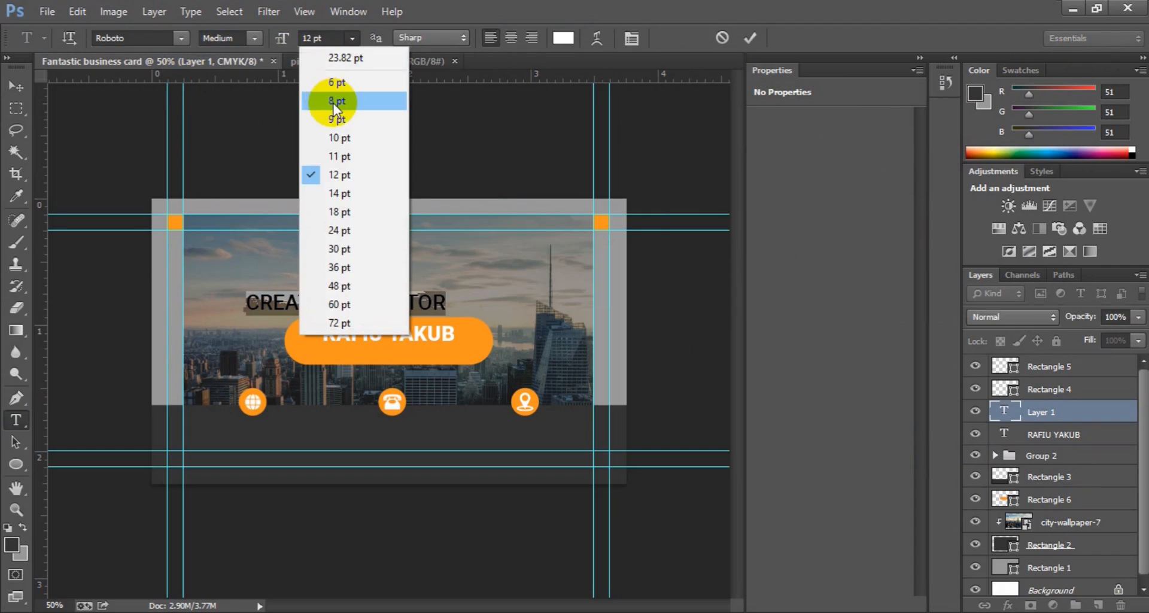
click(335, 84)
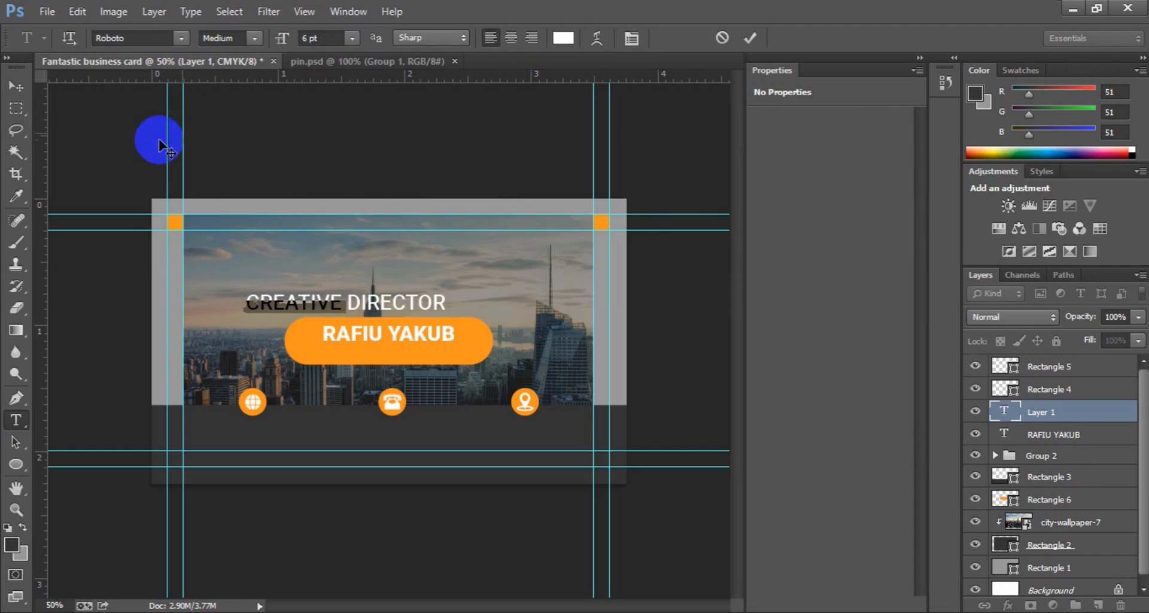
Step: Move the CREATIVE DIRECTOR layer into the orange pill just beneath the name
click(20, 81)
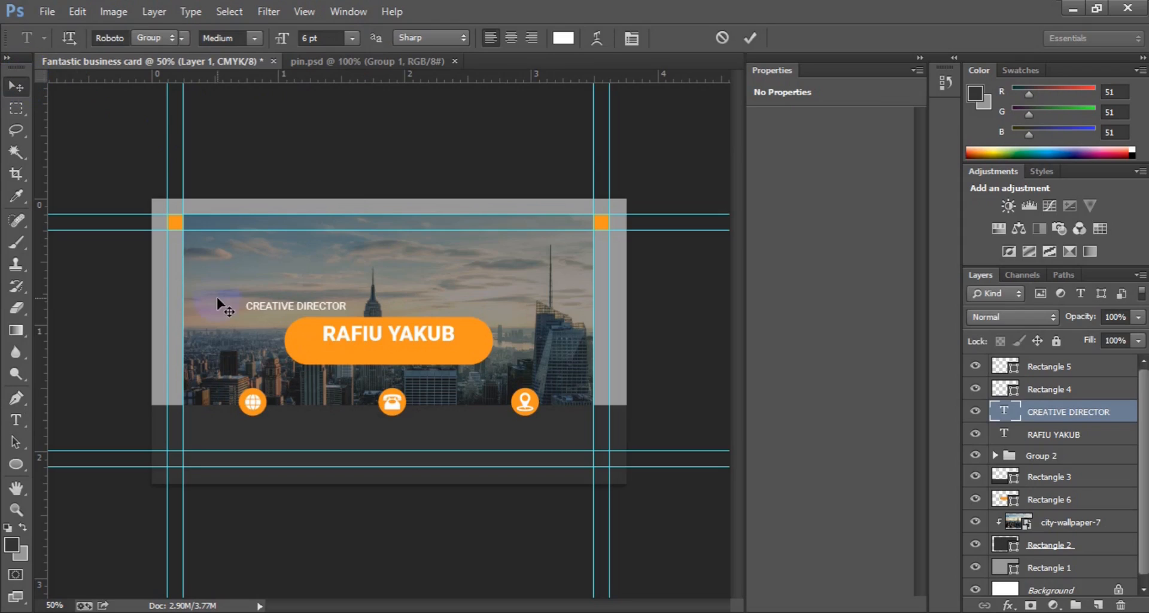
right_click(265, 308)
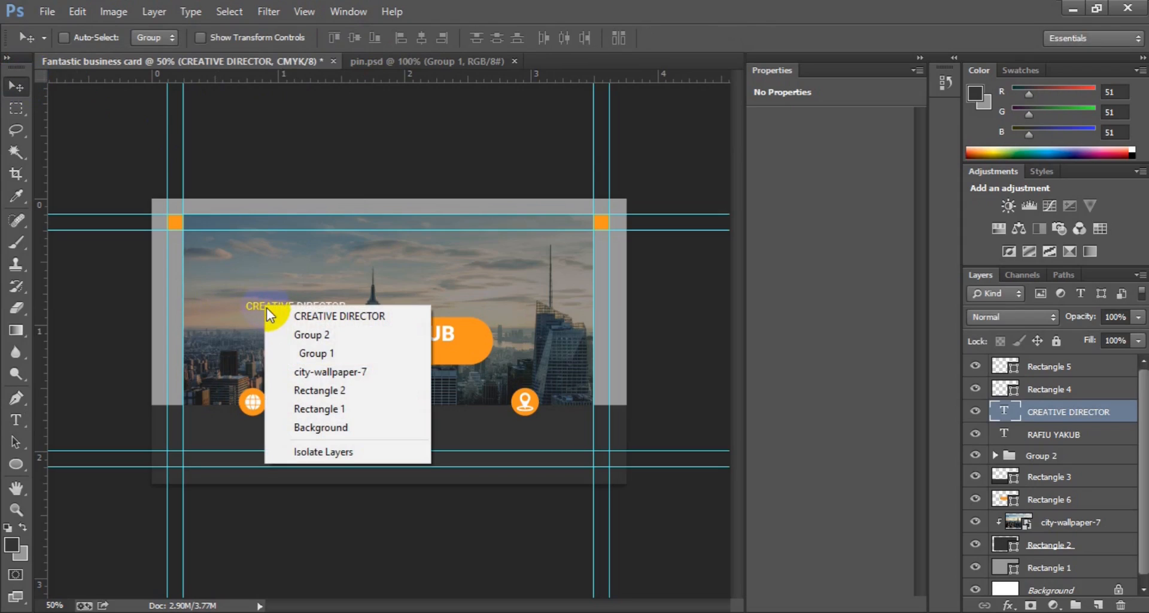
click(247, 300)
drag(247, 308, 332, 352)
key(Down)
key(Down)
key(Down)
key(Down)
key(Left)
key(Left)
key(Left)
key(Left)
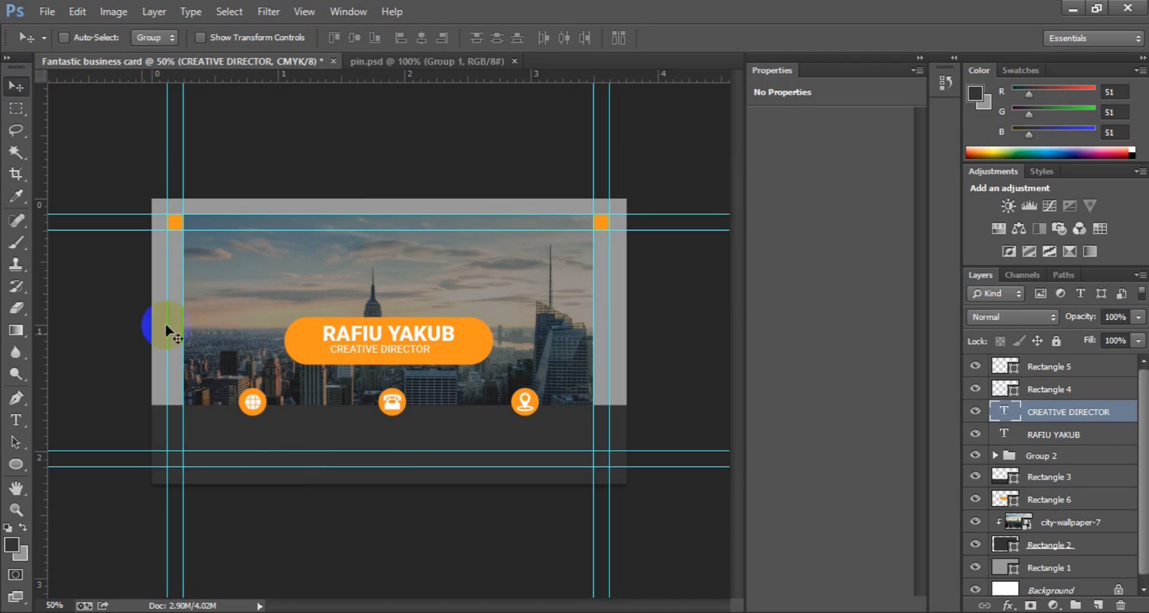
Step: Type EXCEL GRAPHICS AND MULTIMEDIA as a new two-line text layer on the photo
click(16, 422)
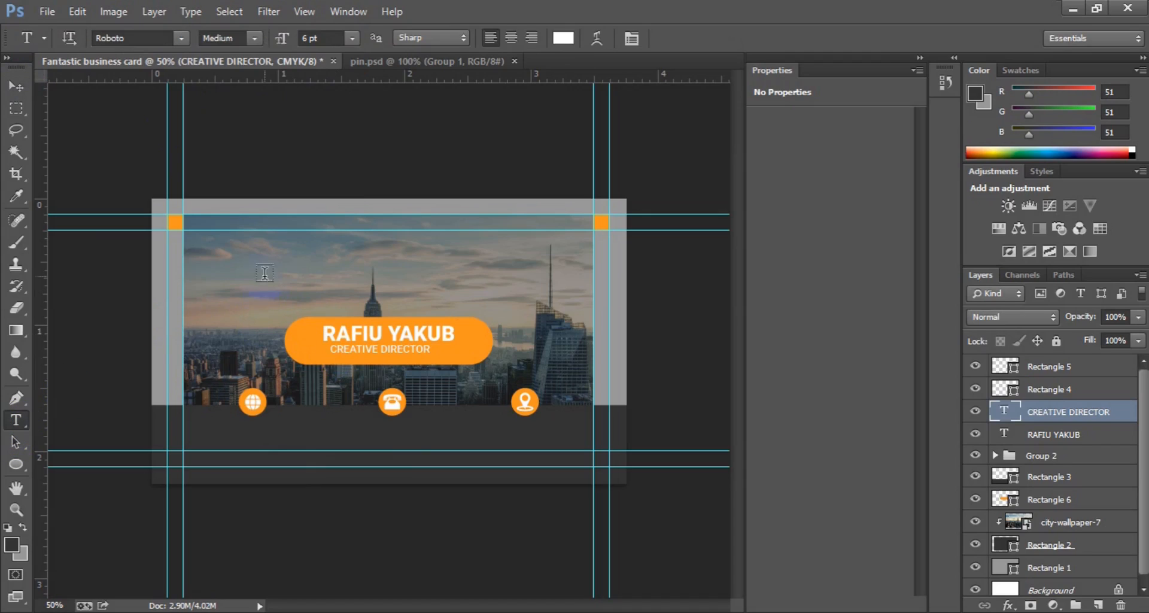
click(246, 271)
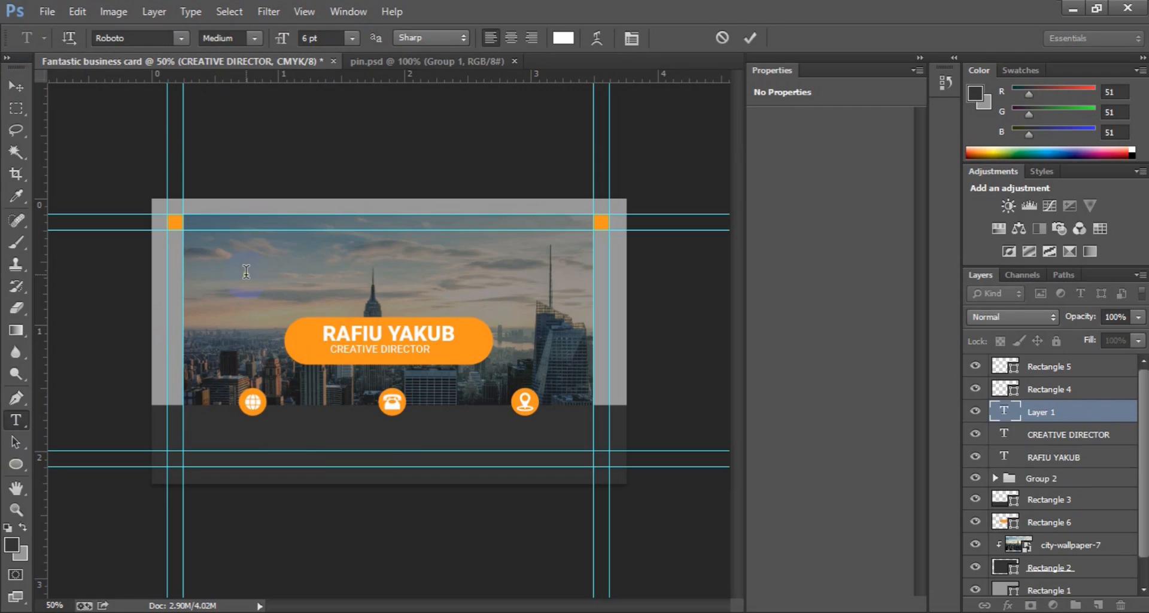
text(EXCELM)
key(BackSpace)
text(GRAPHICS AND M)
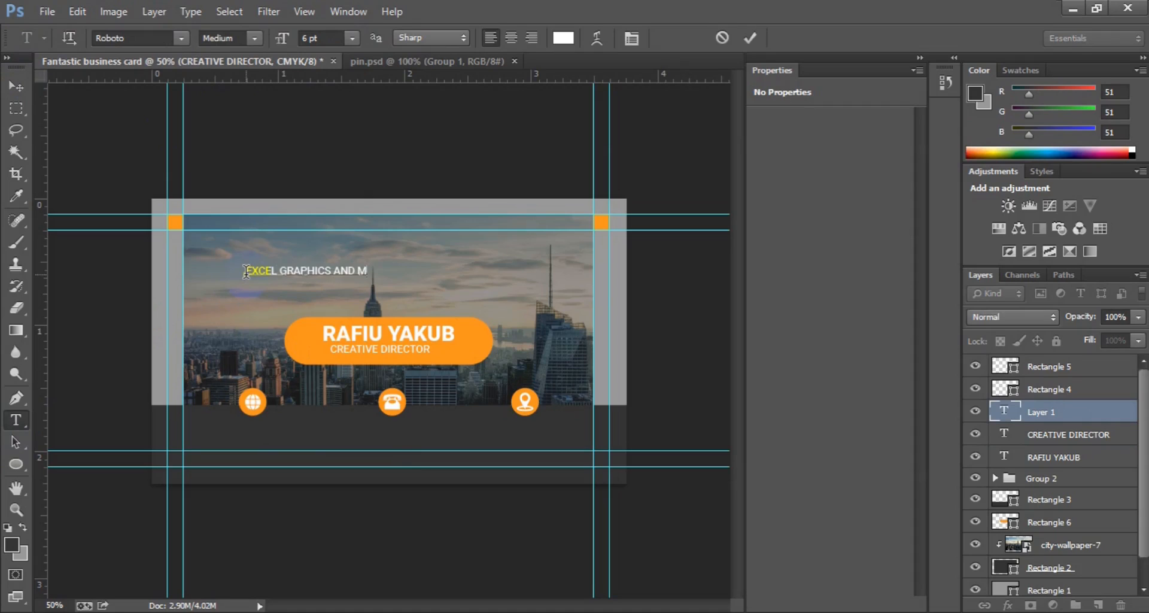
key(BackSpace)
text(MULTIMEDIA)
Step: Make the company name centre-aligned Roboto Black at 10 pt
key(ctrl+a)
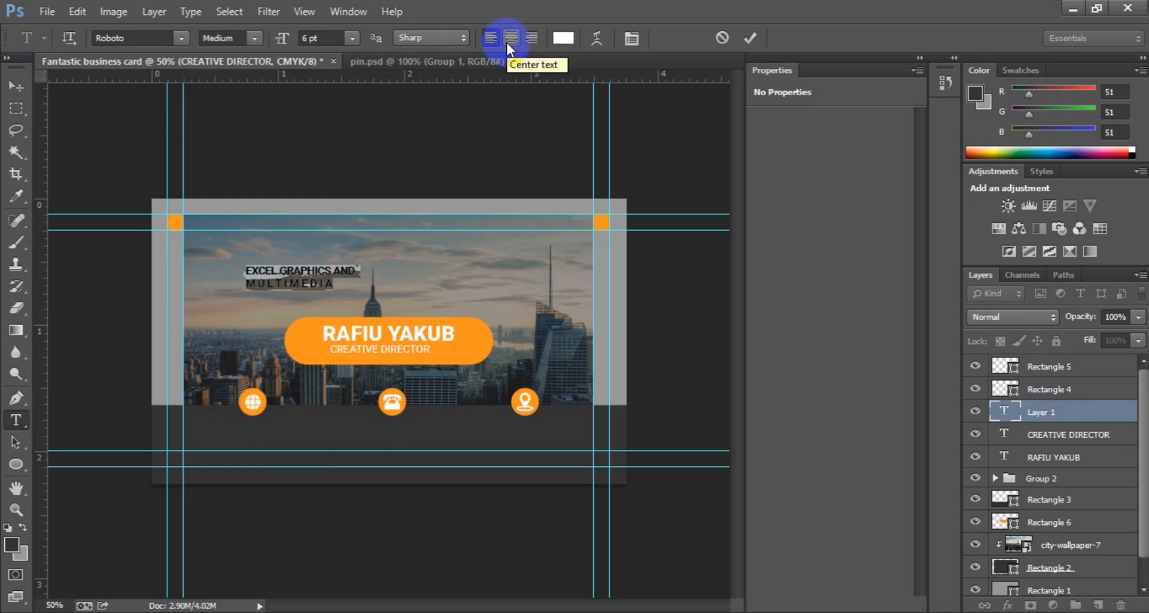
click(507, 44)
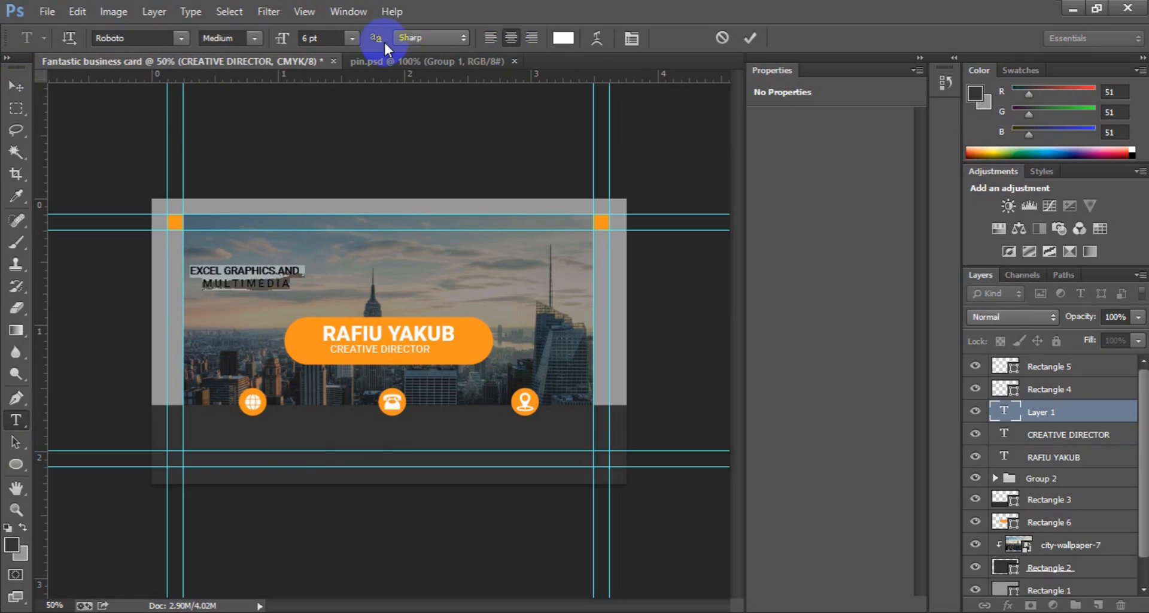
click(353, 38)
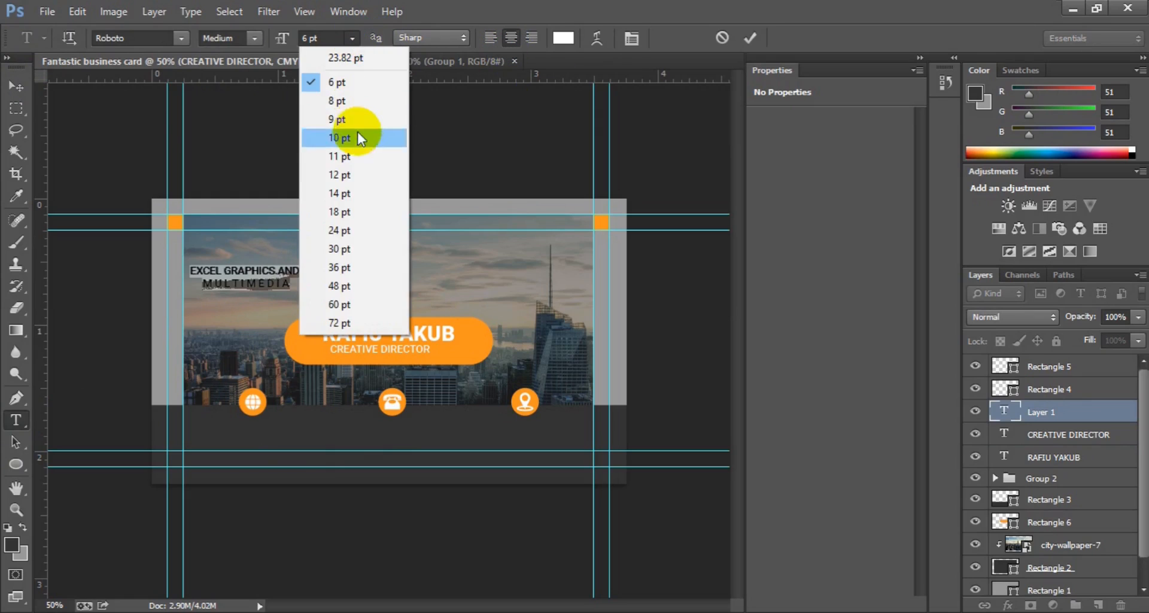
click(357, 178)
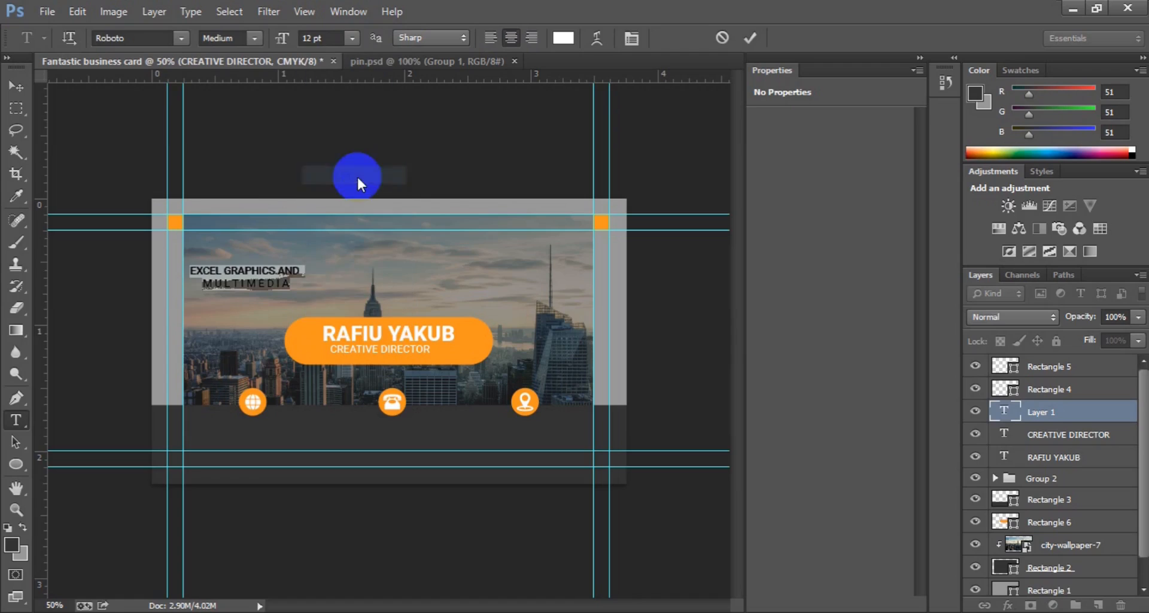
click(256, 35)
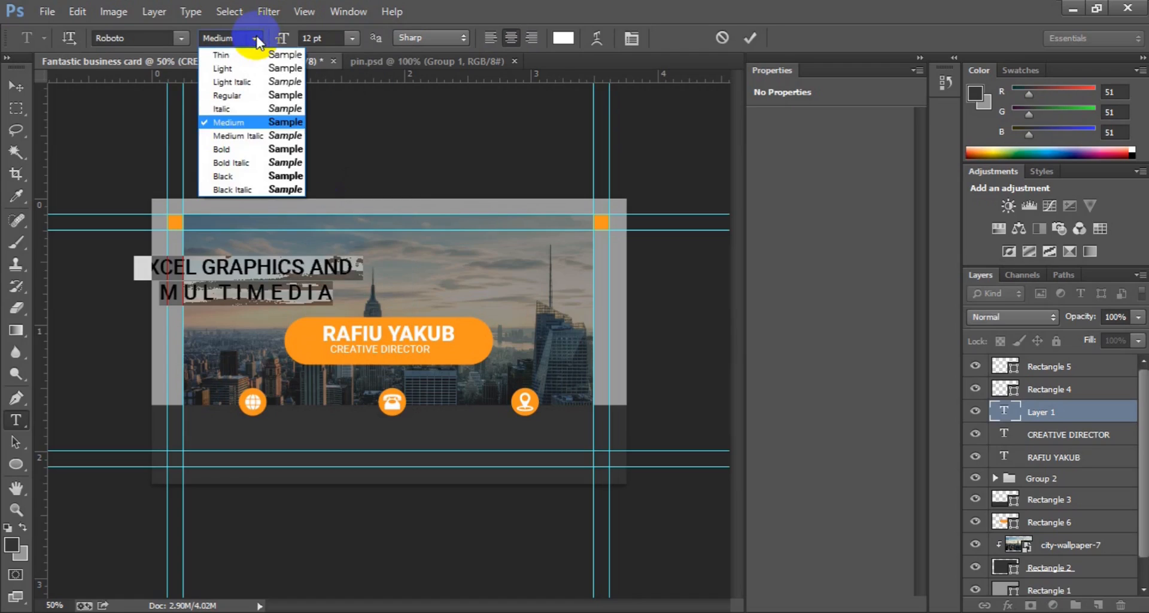
click(249, 177)
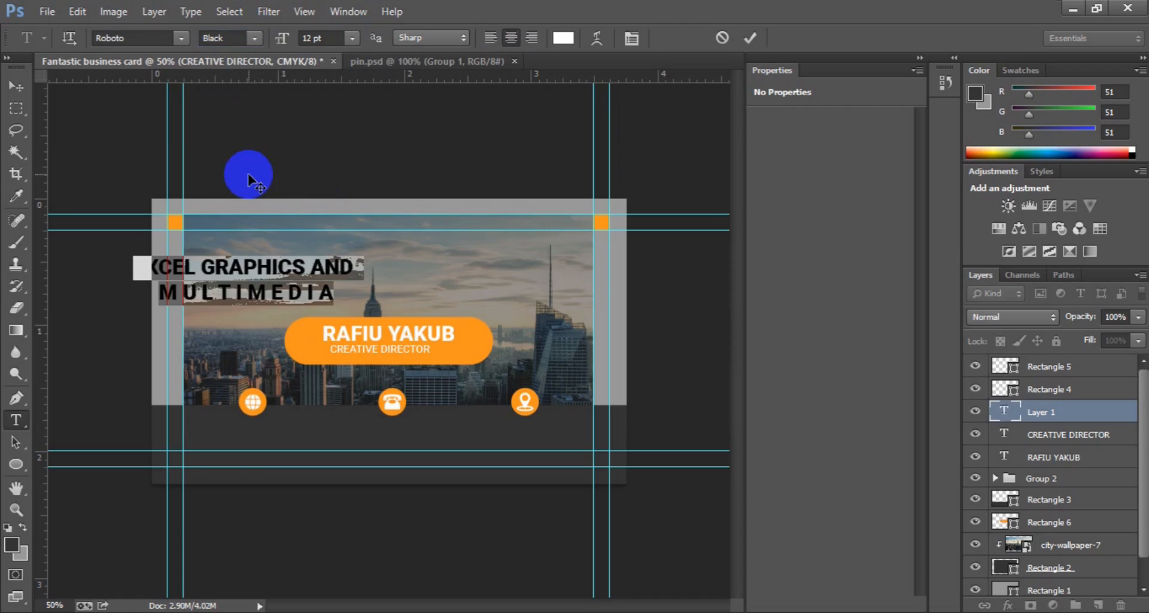
click(353, 37)
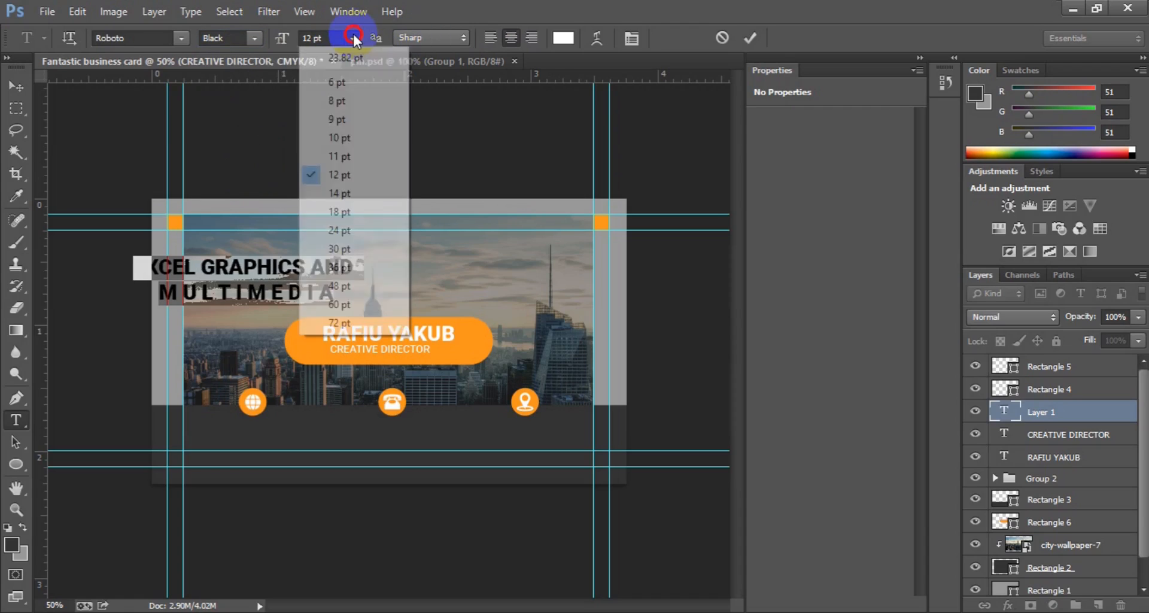
click(345, 142)
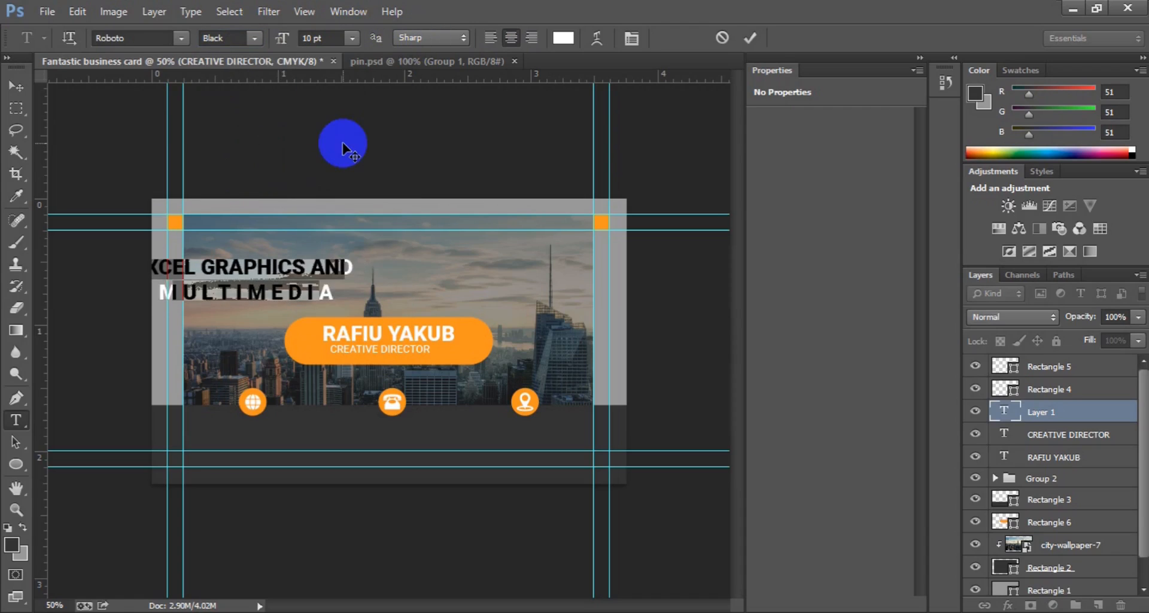
click(26, 80)
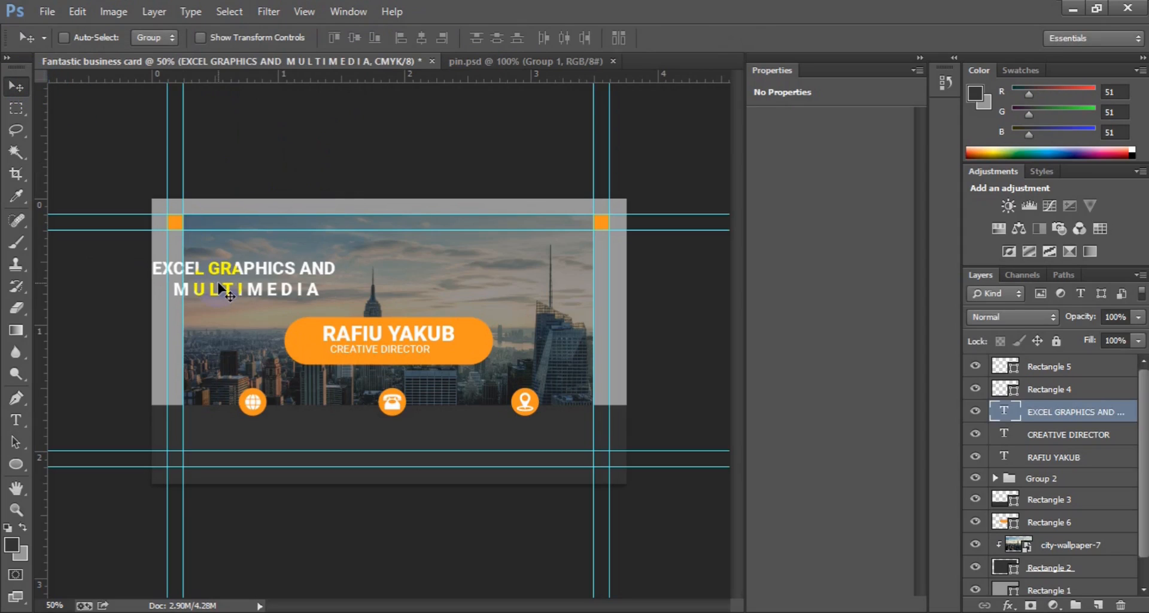
key(ctrl+a)
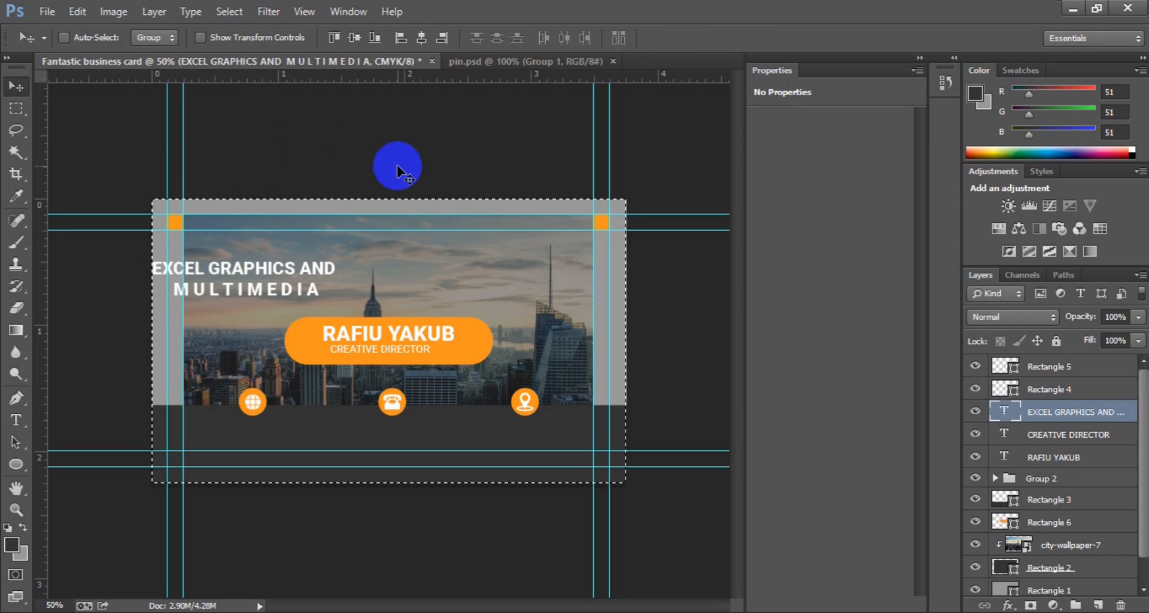
Step: Centre the company name horizontally at the card's top, then nudge it down five steps
click(421, 38)
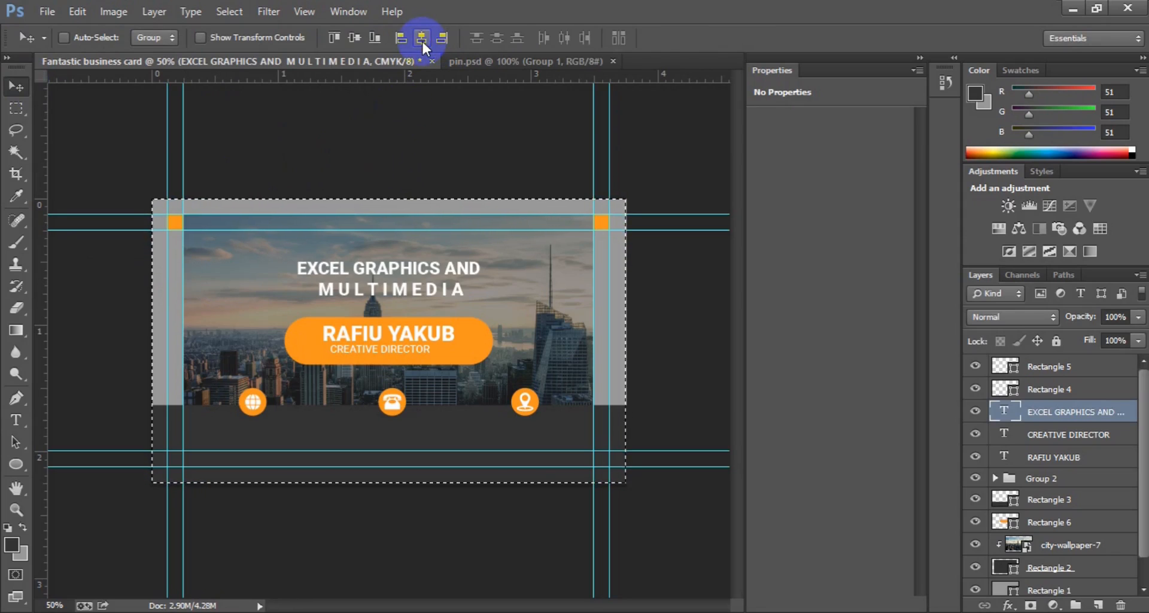
click(334, 37)
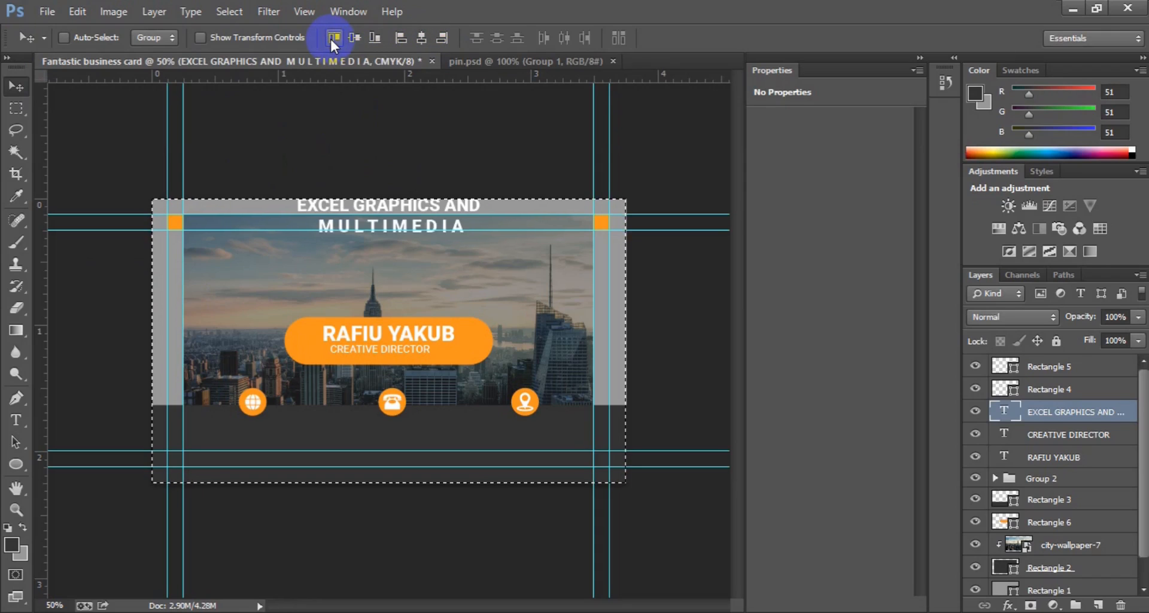
key(ctrl+d)
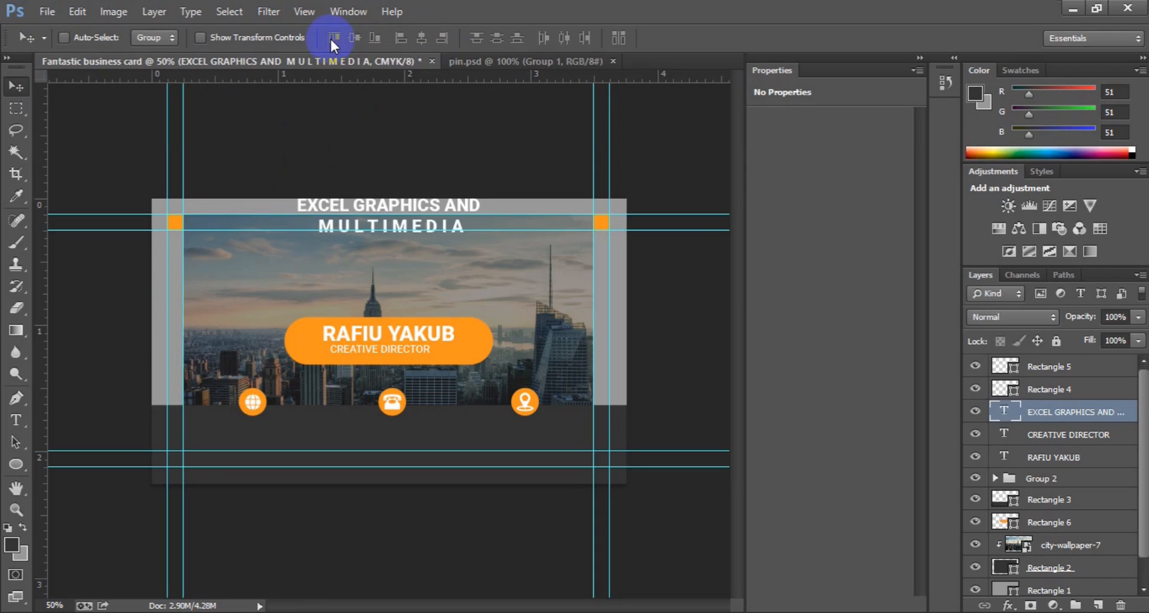
key(Down)
key(Down)
key(Down)
key(Down)
key(Down)
key(Down)
key(Down)
key(Down)
key(Down)
key(Down)
key(Down)
key(Down)
key(Down)
key(Down)
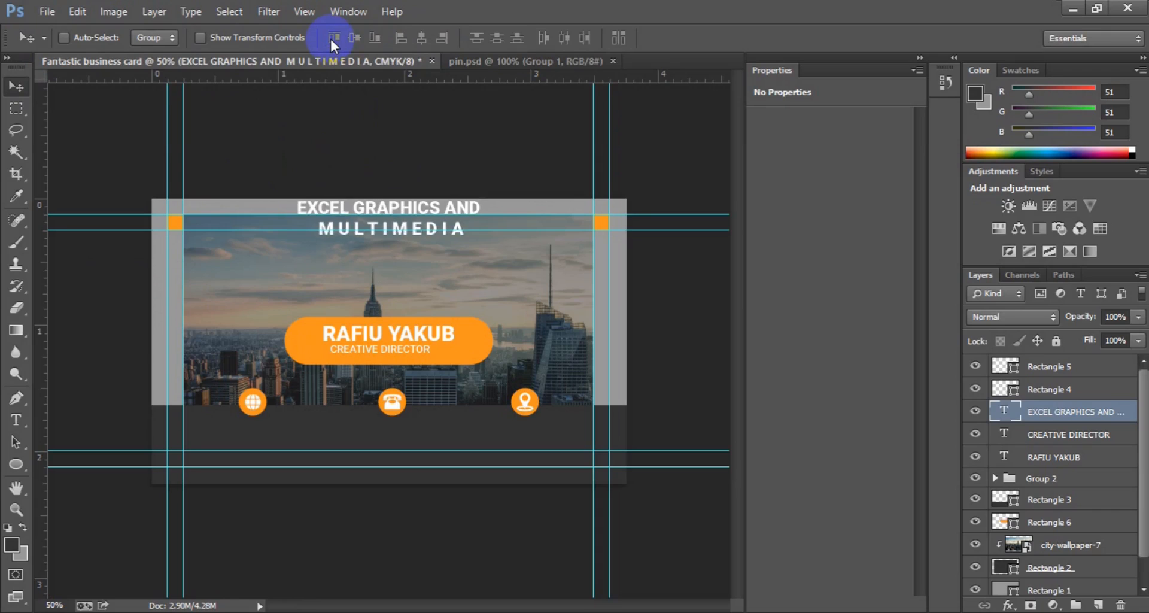
key(Down)
key(Down)
key(Down)
key(Down)
key(Down)
key(Down)
key(Down)
key(Down)
key(Down)
key(Down)
key(Down)
key(Down)
key(Down)
key(Down)
key(Down)
key(Down)
key(Down)
key(Down)
key(Down)
key(Down)
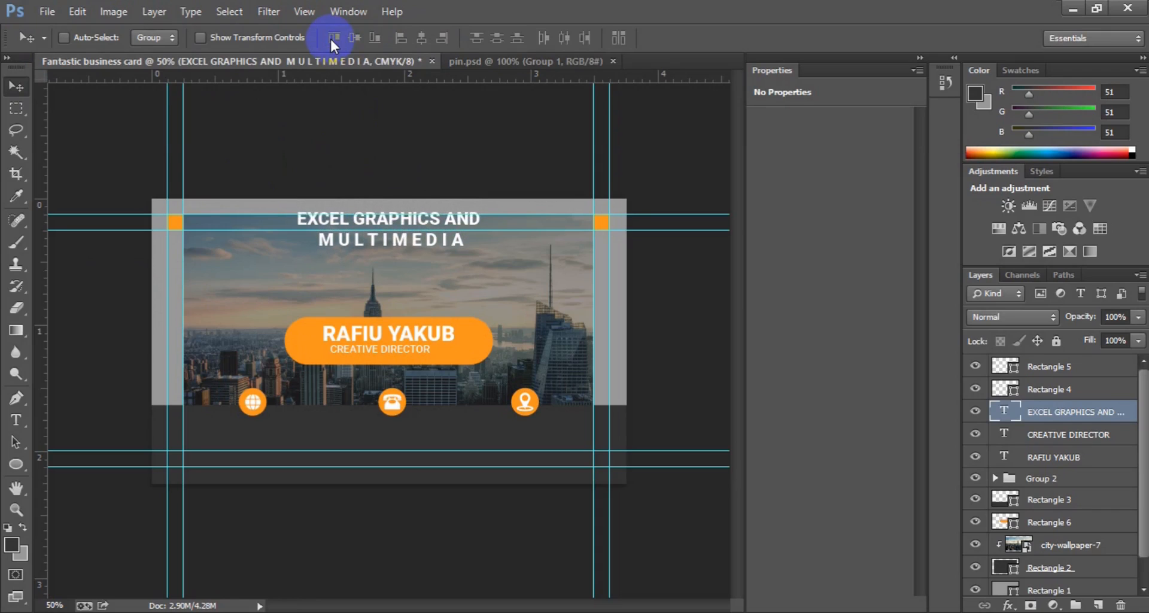
key(Down)
key(Down)
key(Down)
key(Down)
key(Down)
key(Down)
key(Down)
key(Down)
key(Down)
key(Down)
key(Down)
key(Down)
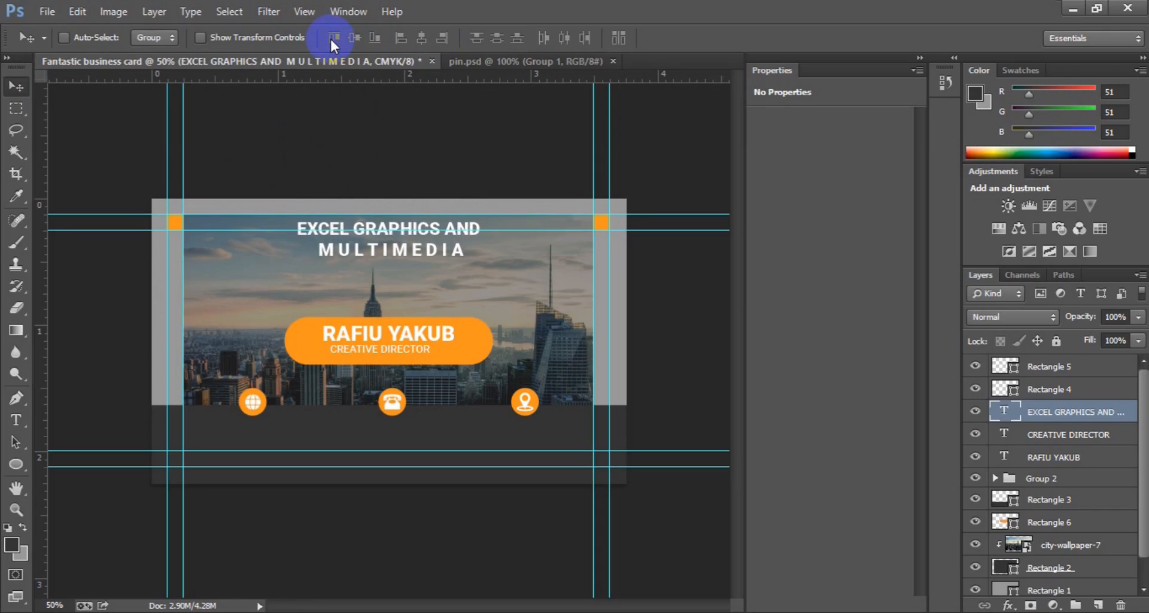
key(Down)
key(Down)
key(Down)
key(Down)
key(Down)
key(Down)
key(Down)
key(Down)
key(Down)
key(Down)
key(Down)
key(Down)
key(Down)
key(Down)
key(Down)
key(Down)
key(Down)
key(Down)
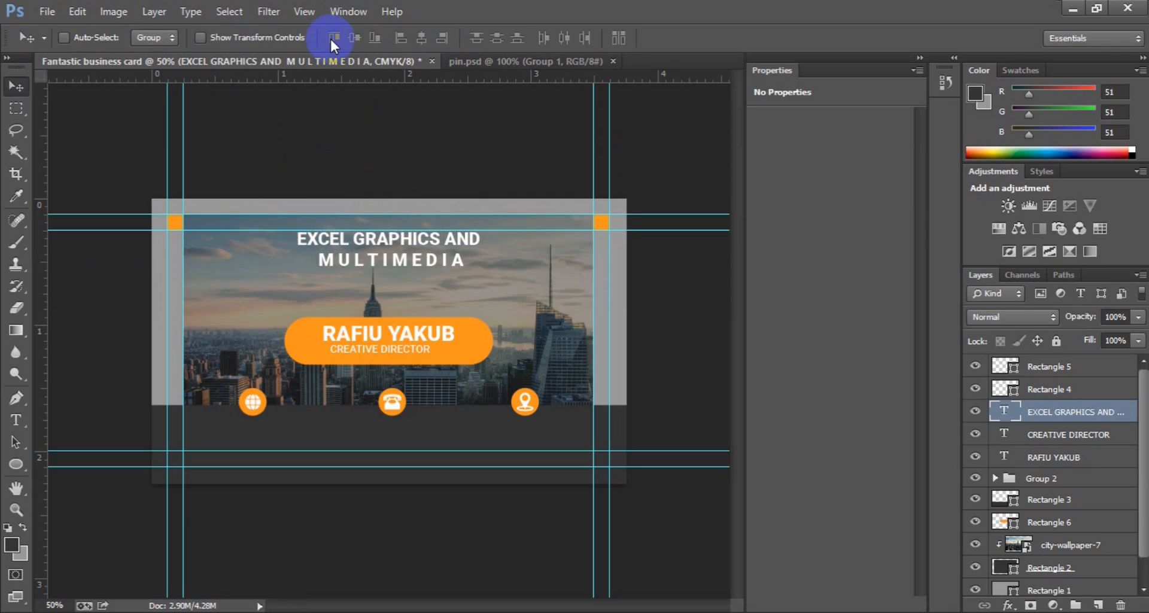
key(Down)
key(Down)
key(Down)
key(Down)
key(Down)
key(Down)
key(Down)
key(Down)
key(Down)
key(Down)
key(Down)
key(Down)
key(Down)
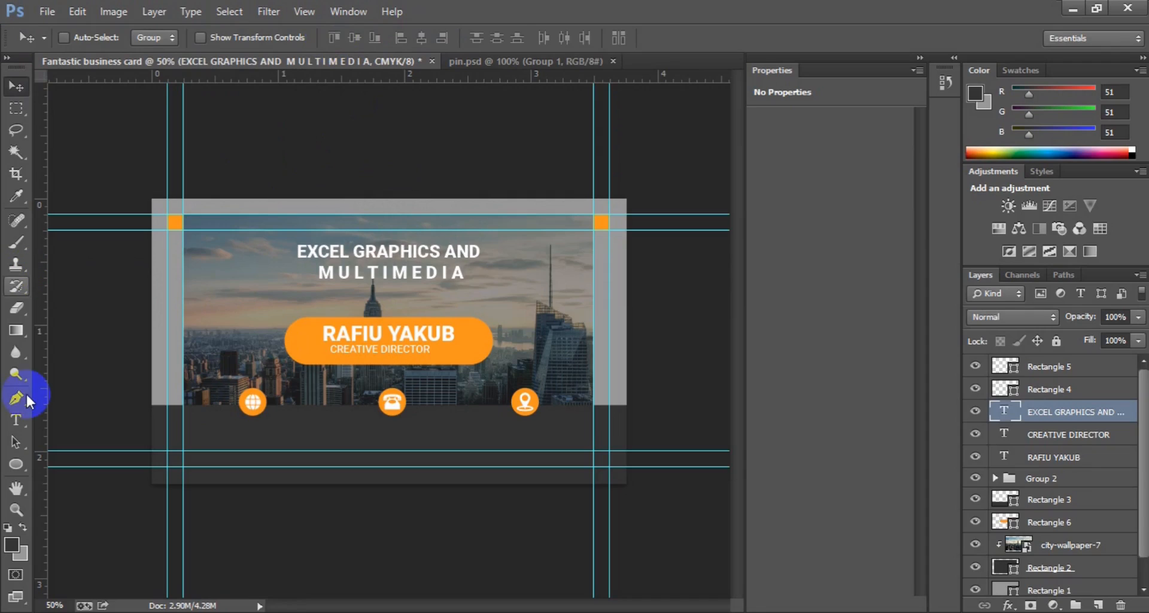
Step: Recolour the word MULTIMEDIA orange ff9900, matching the name pill
click(17, 419)
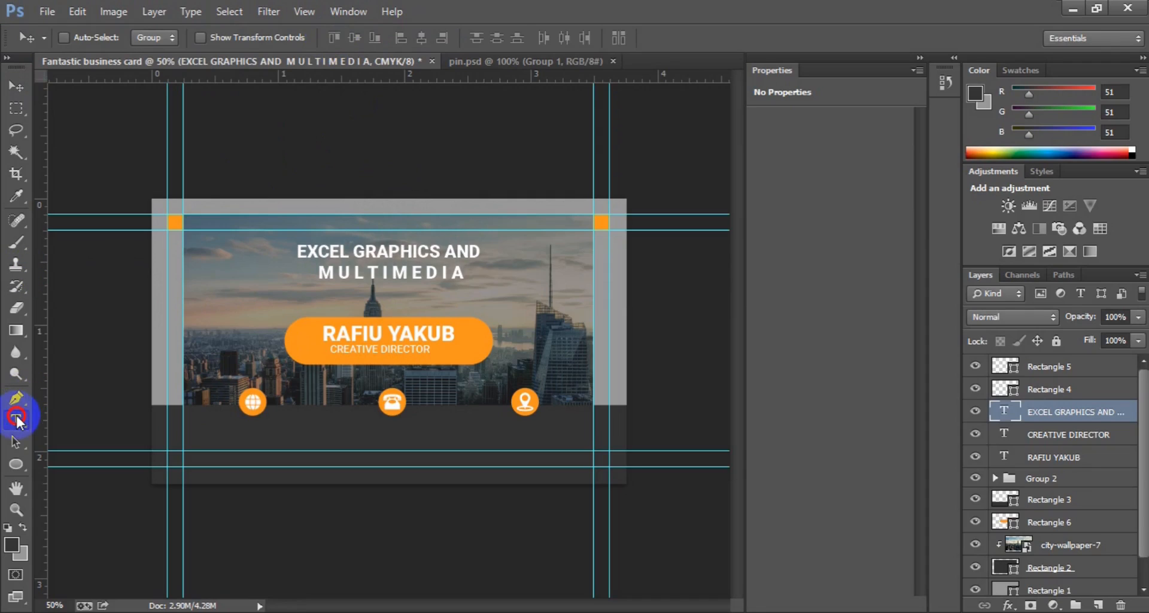
click(318, 273)
key(shift+Right)
key(shift+Right)
key(shift+Right)
key(shift+Right)
key(shift+Right)
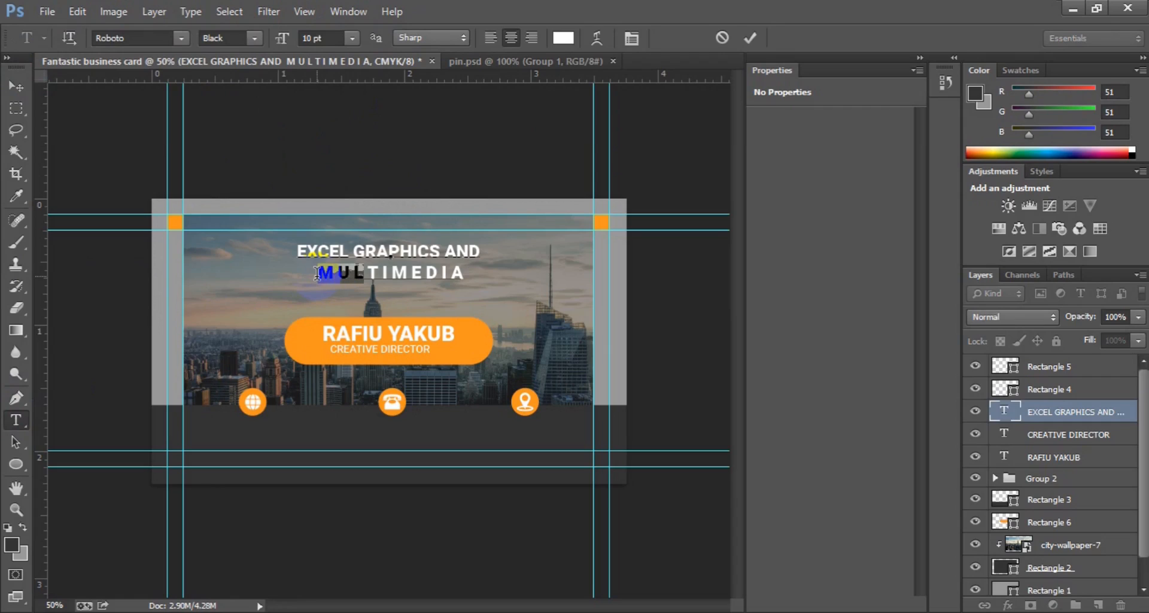
key(shift+Right)
key(shift+Right)
key(shift+Right)
key(shift+Right)
key(shift+Right)
key(shift+Right)
key(shift+Right)
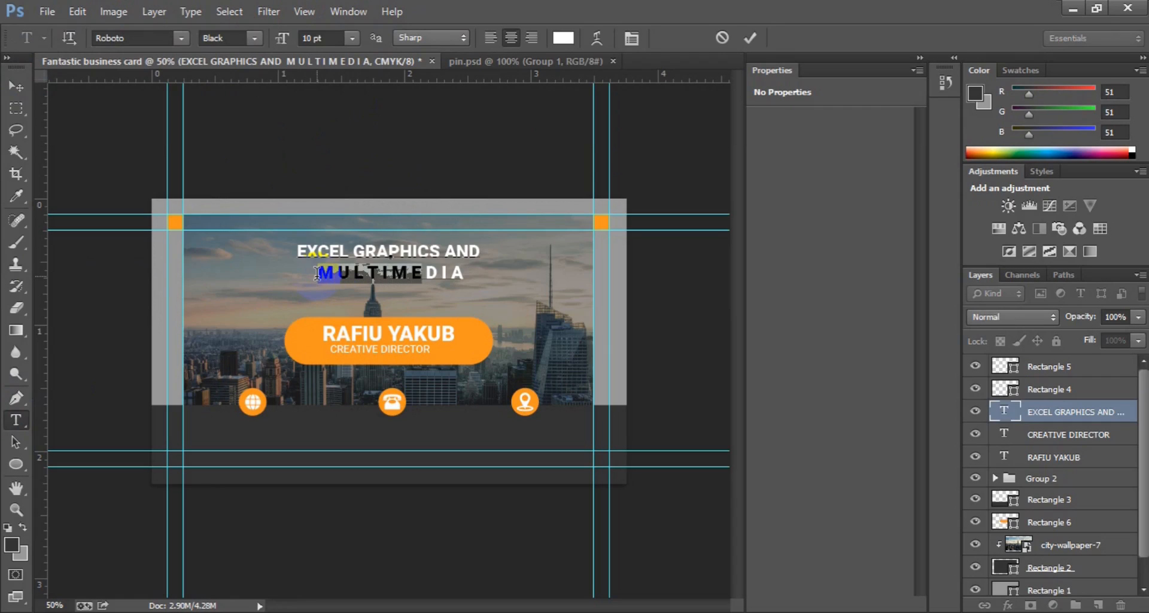
key(shift+Right)
key(shift+Right)
key(shift+Right)
key(shift+Right)
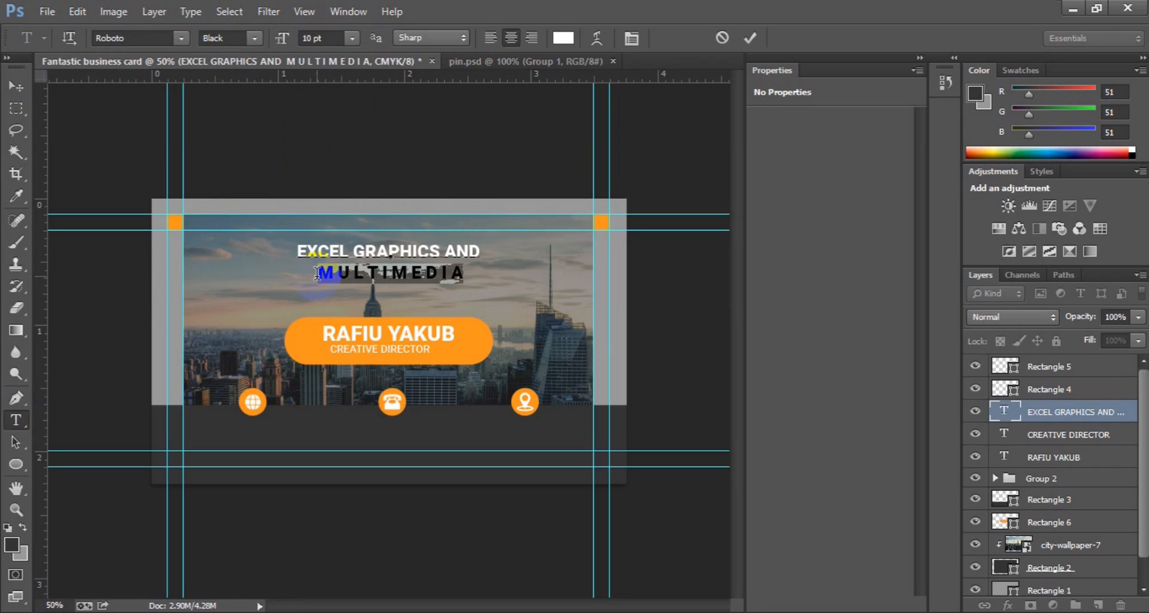
click(563, 39)
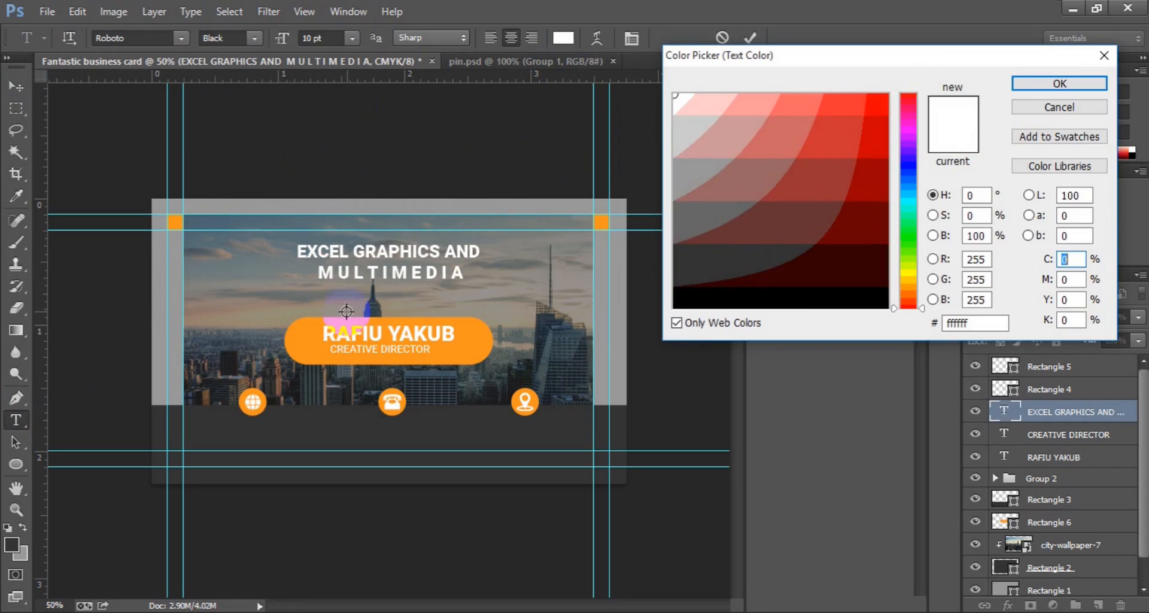
click(296, 347)
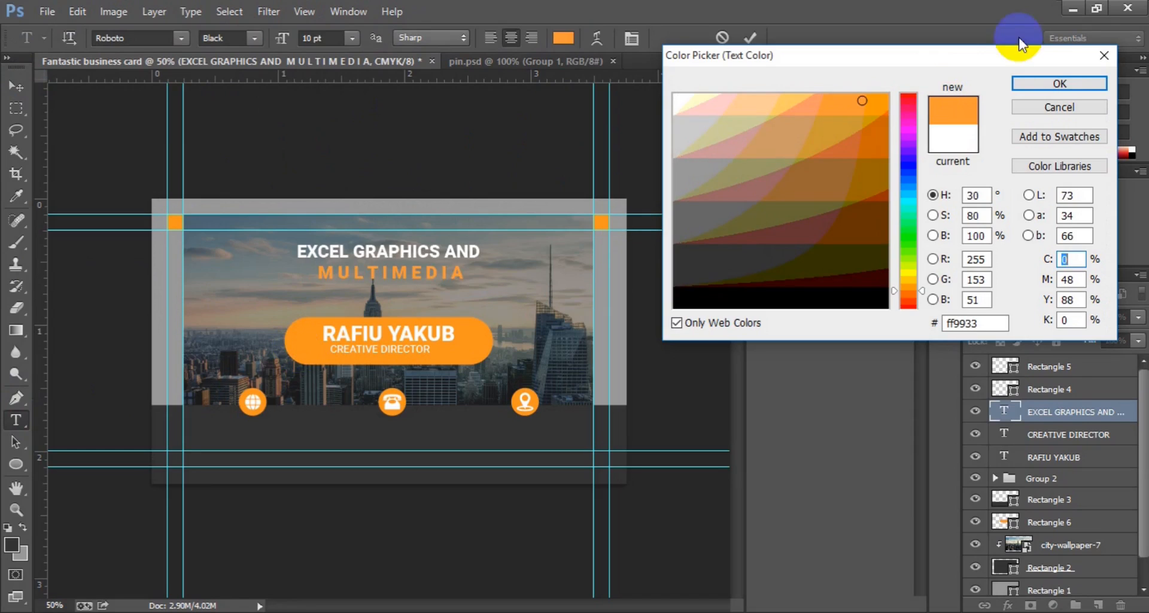
click(885, 97)
click(1055, 84)
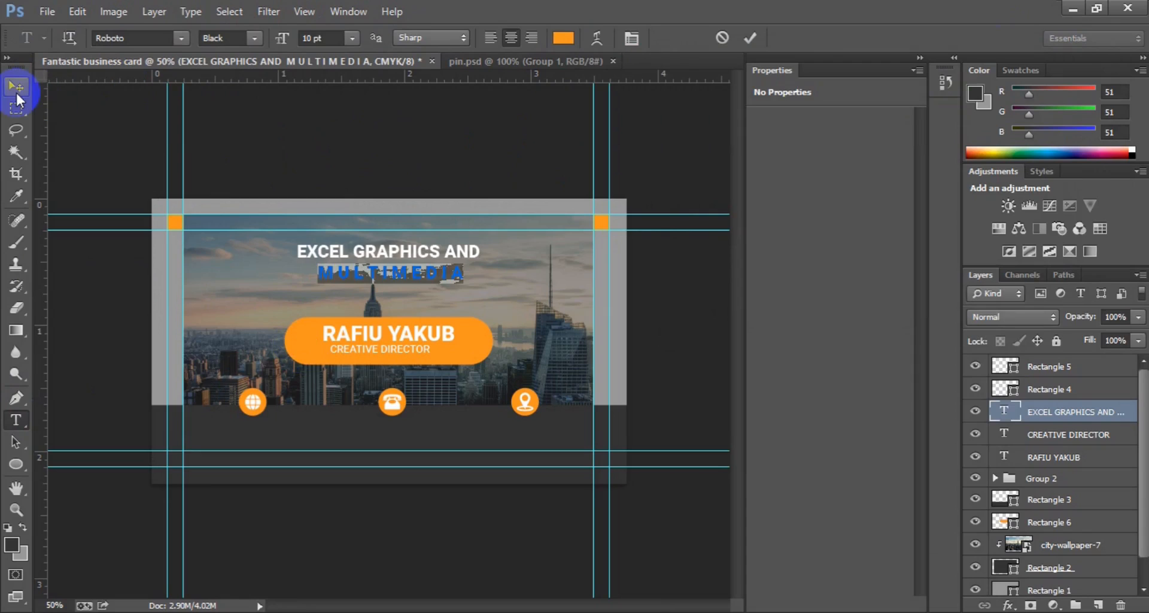
click(16, 91)
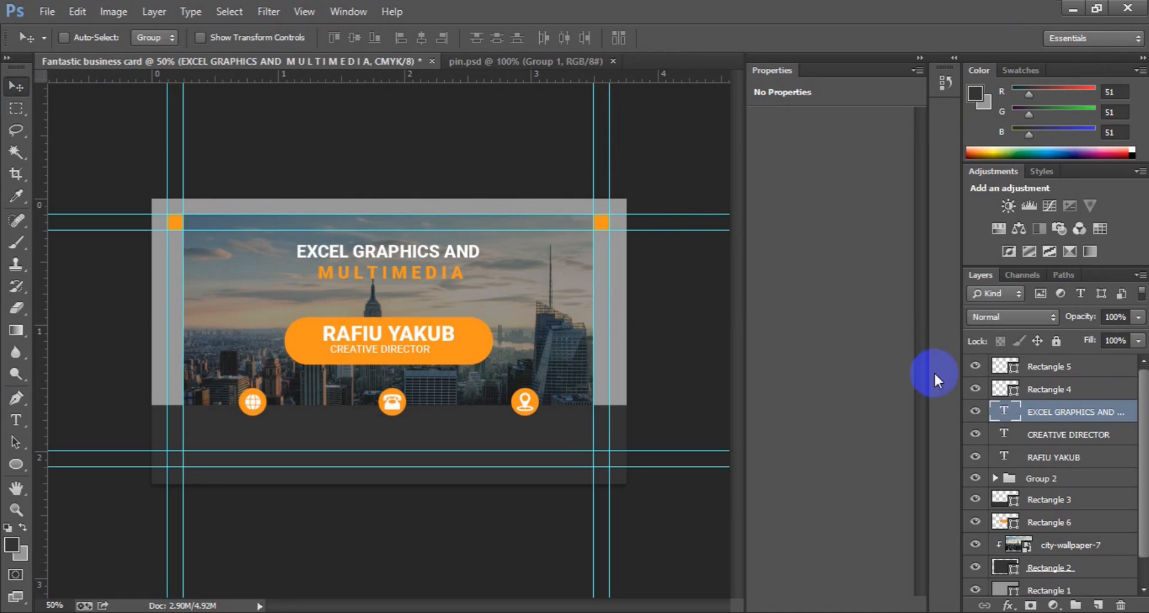
Step: Duplicate the CREATIVE DIRECTOR layer and move the copy beneath the phone icon
click(1065, 437)
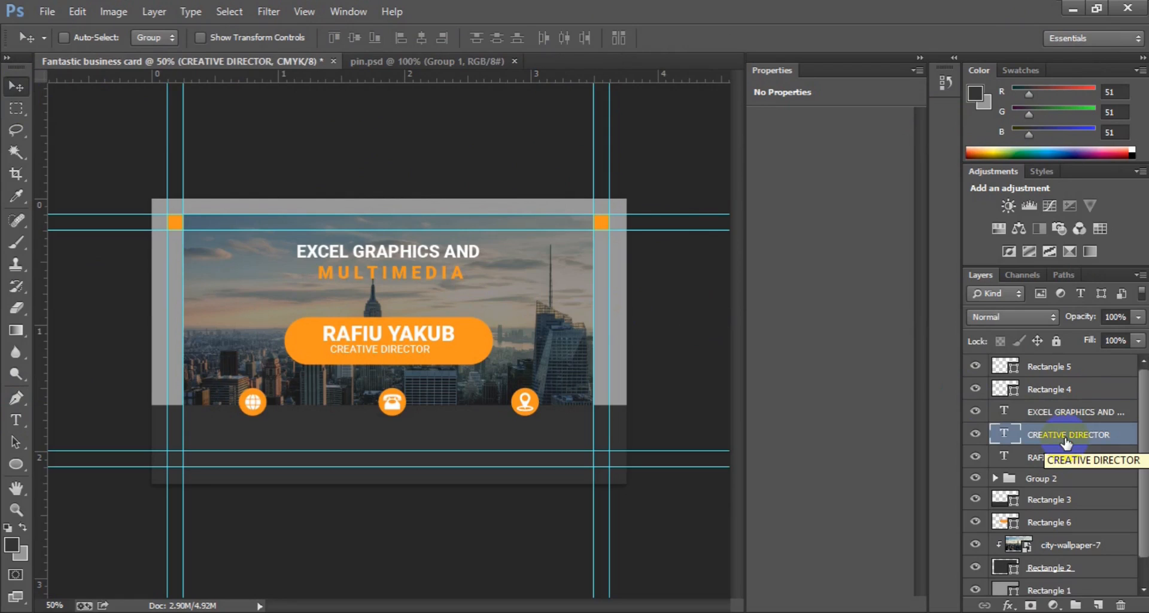
key(ctrl+j)
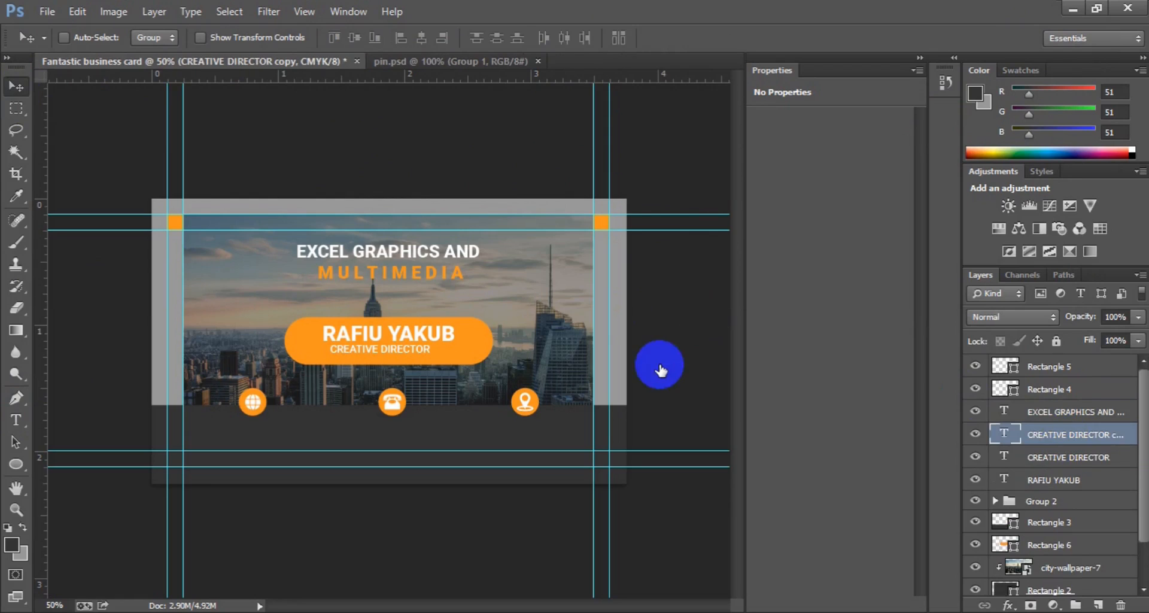
drag(383, 350, 403, 432)
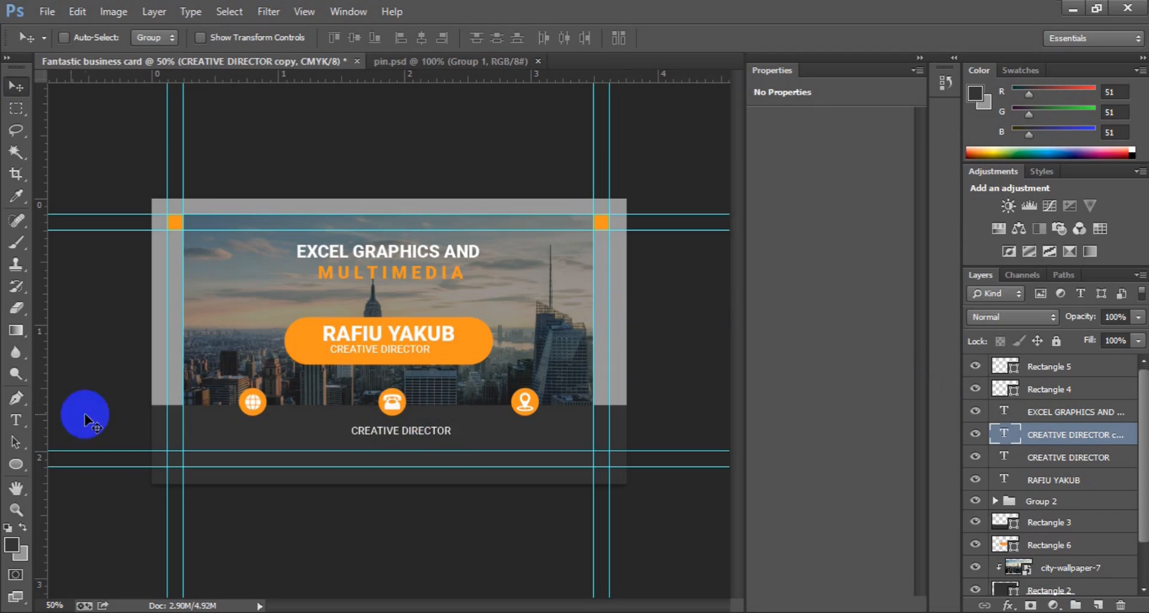
Step: Replace the copied text with two lines of phone numbers
click(18, 420)
click(369, 434)
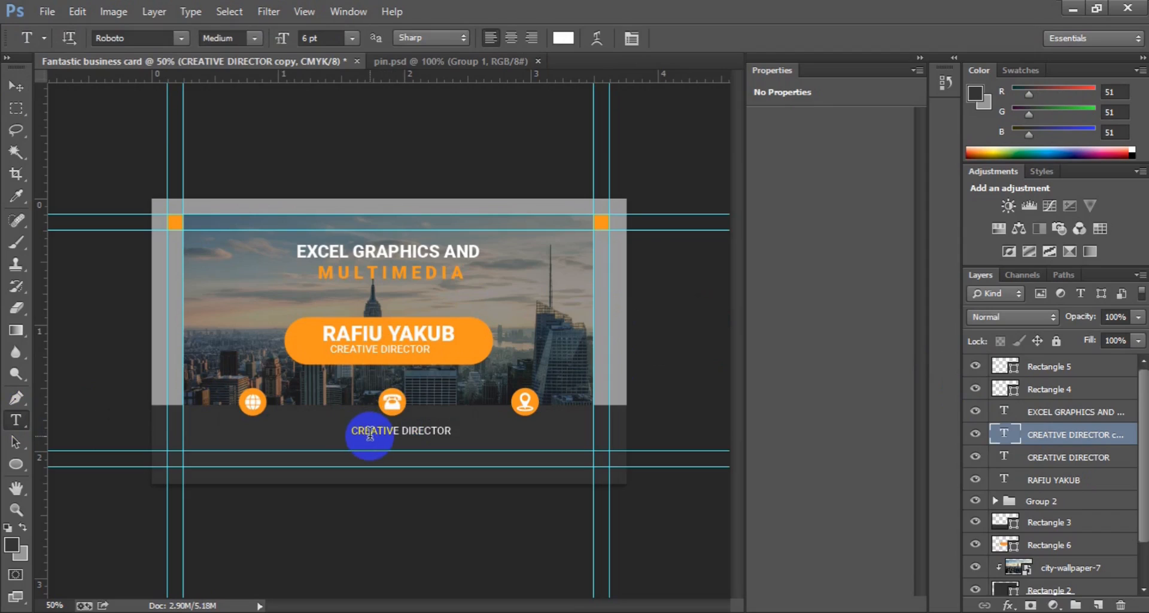
key(ctrl+a)
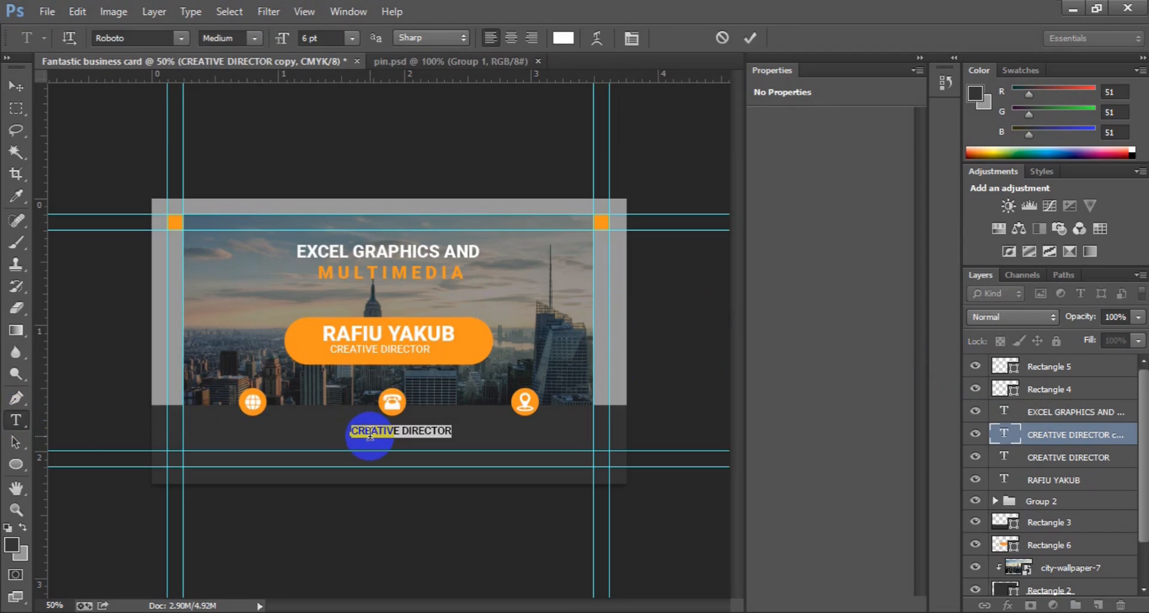
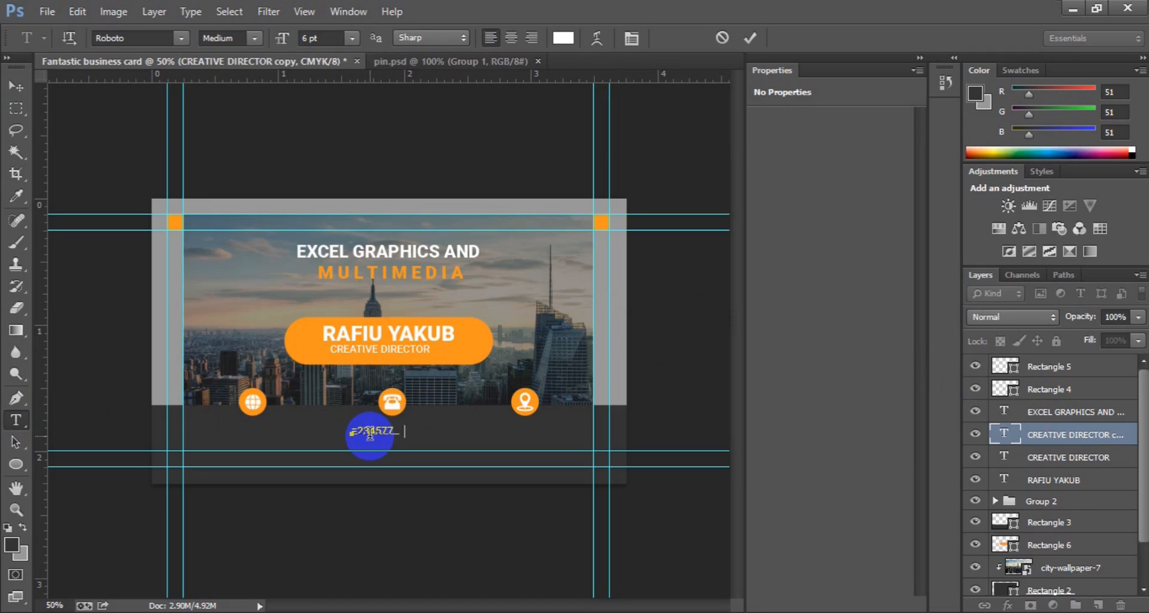
key(BackSpace)
key(BackSpace)
key(BackSpace)
key(BackSpace)
key(BackSpace)
key(BackSpace)
key(BackSpace)
key(BackSpace)
key(BackSpace)
key(BackSpace)
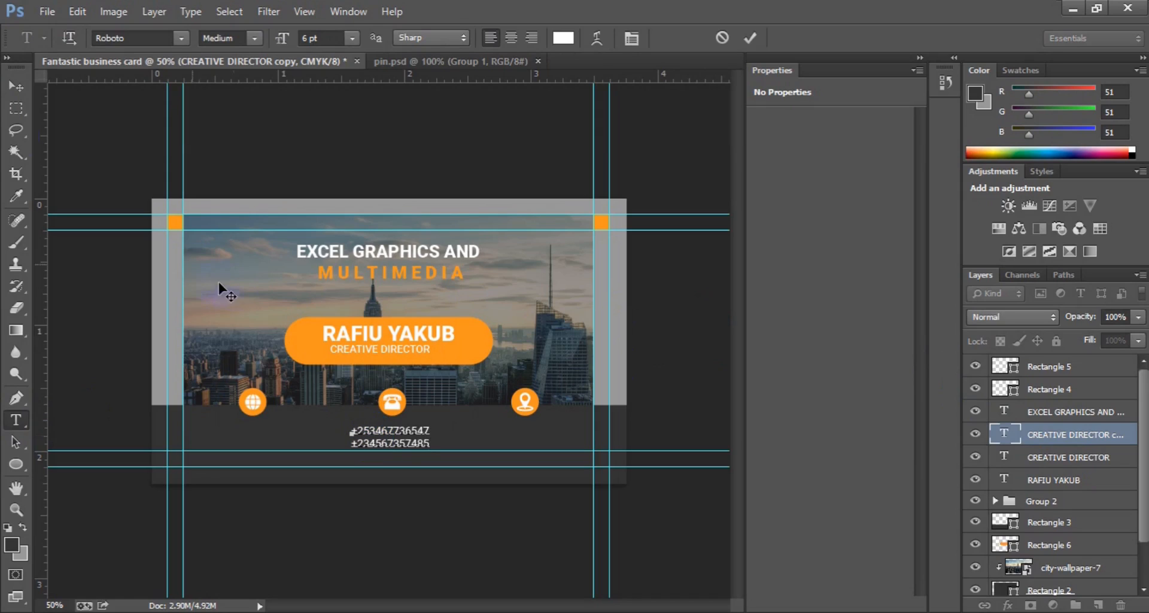
click(13, 90)
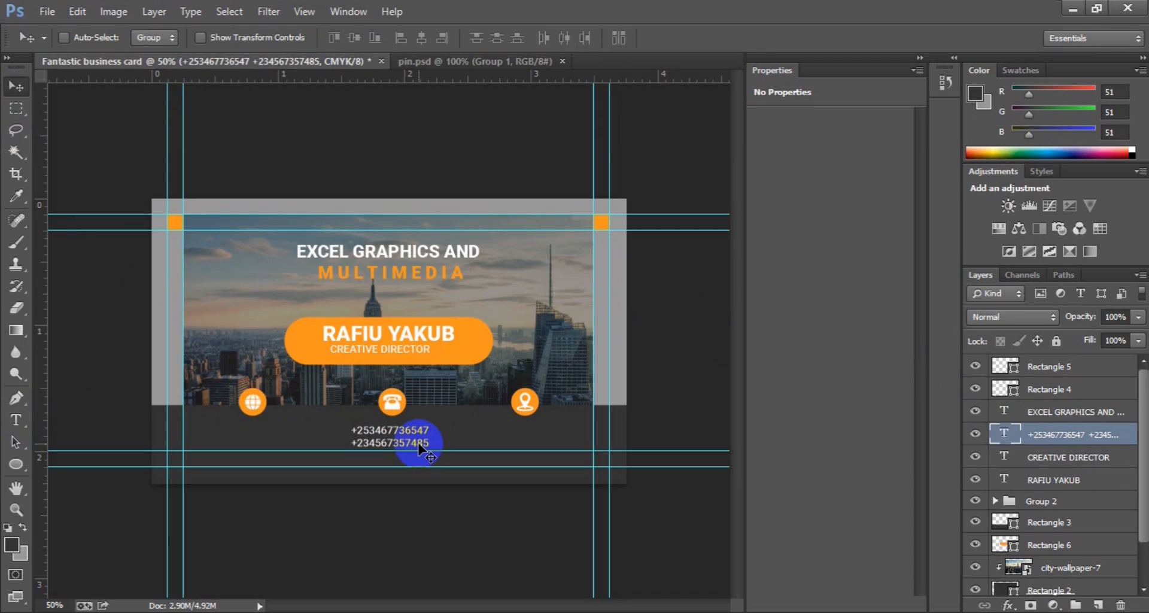
Step: Nudge the phone numbers up and right, then duplicate them beneath the globe icon
key(Up)
key(Up)
key(Right)
key(Right)
key(Right)
key(ctrl+j)
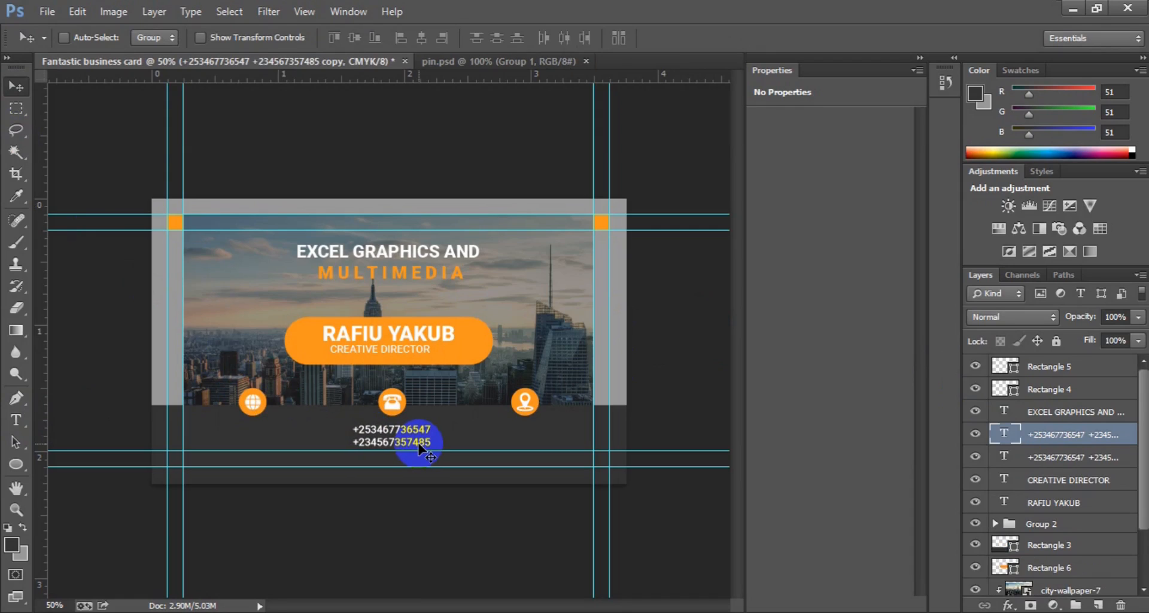
drag(409, 439, 273, 438)
Step: Replace the copy with the placeholder website and e-mail address, shifting the block left
click(14, 420)
click(223, 427)
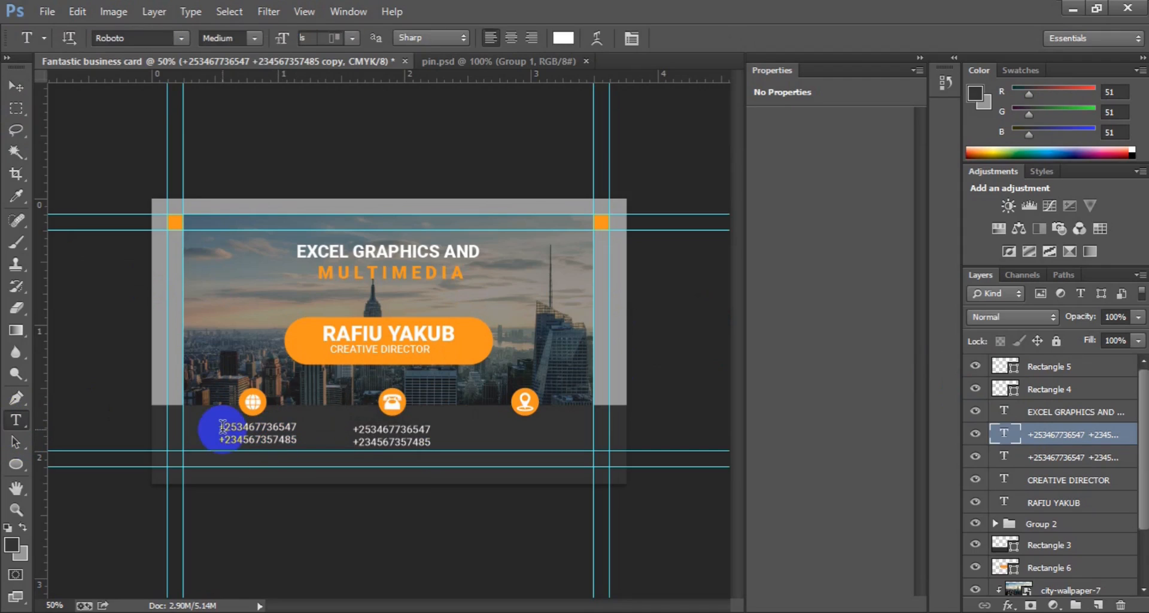
key(ctrl+a)
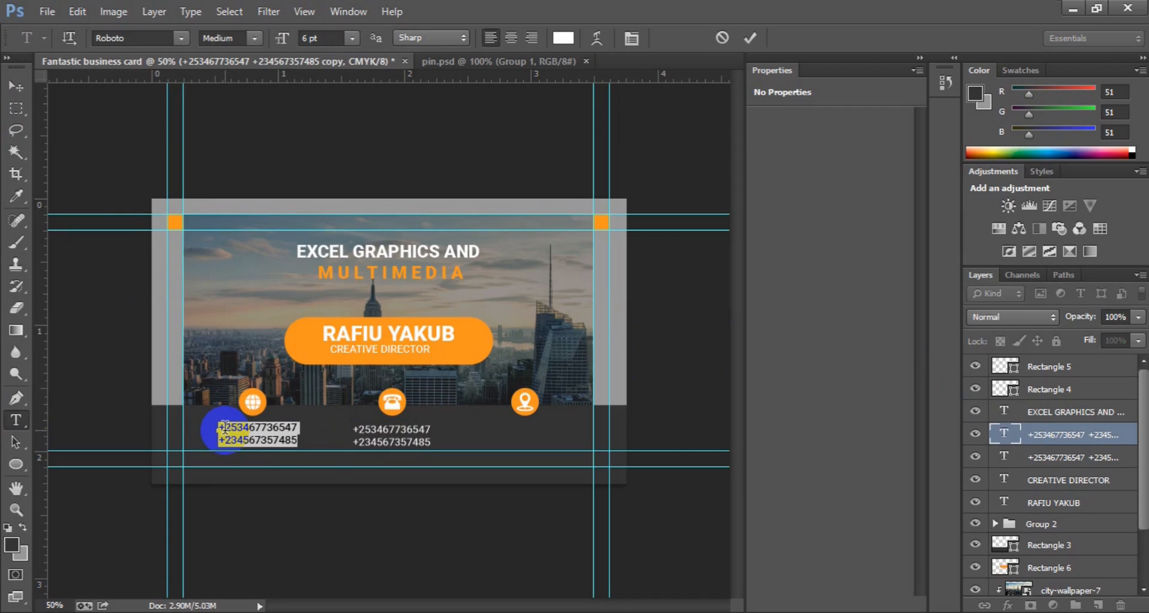
key(Delete)
text(www)
text(.___)
text(websitehere)
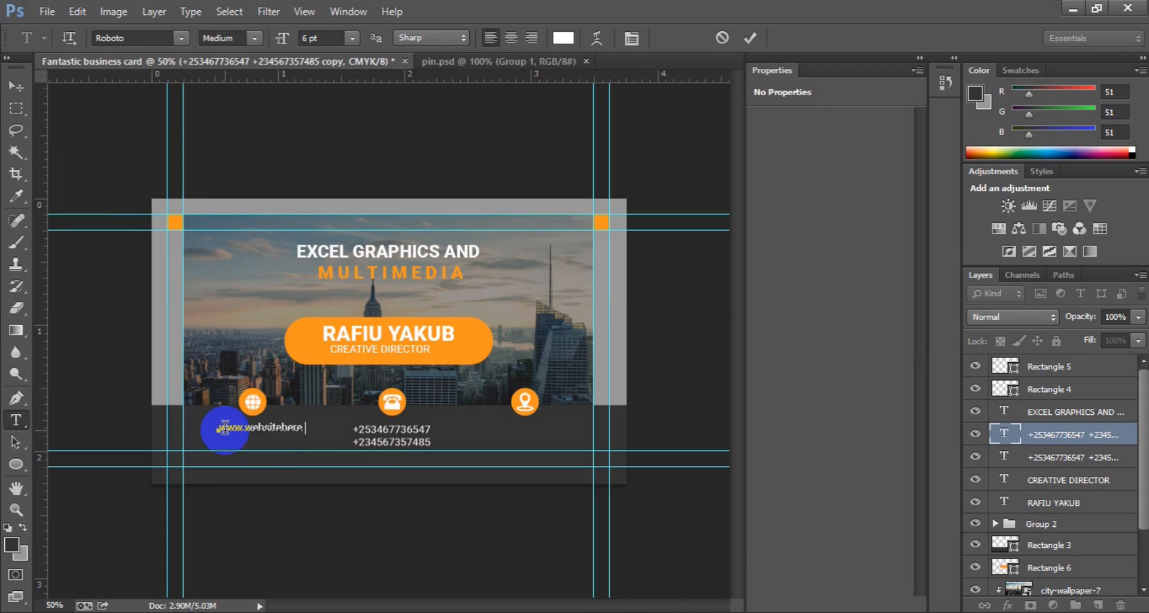
text(.com)
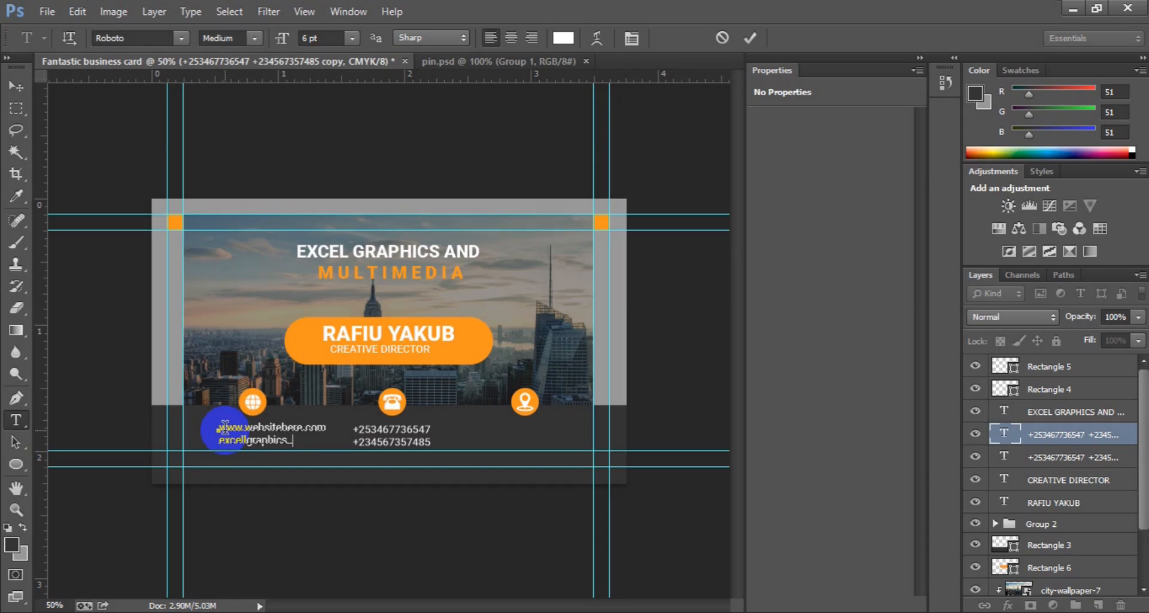
click(16, 85)
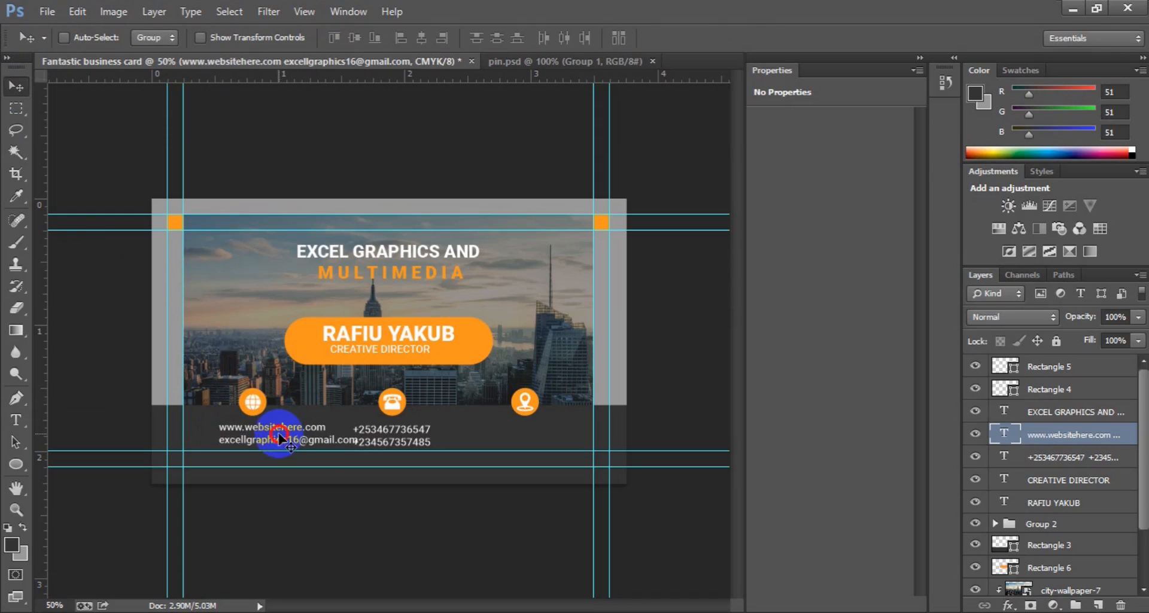
drag(284, 436, 262, 436)
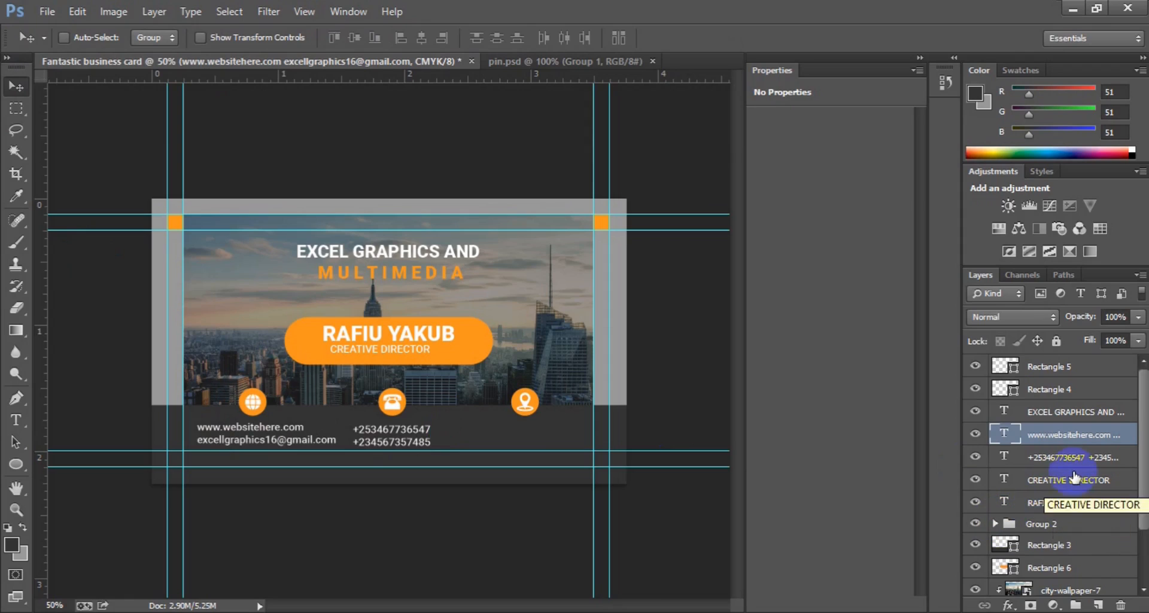
Step: Shift the phone numbers right, then duplicate them beneath the location pin icon
click(1011, 458)
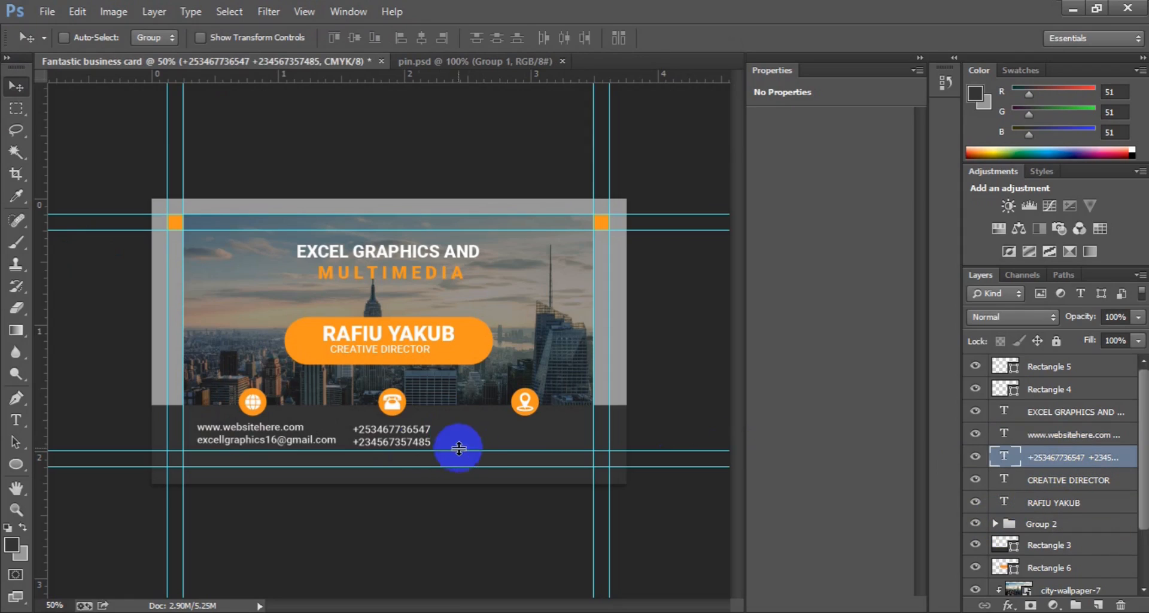
drag(402, 441, 411, 440)
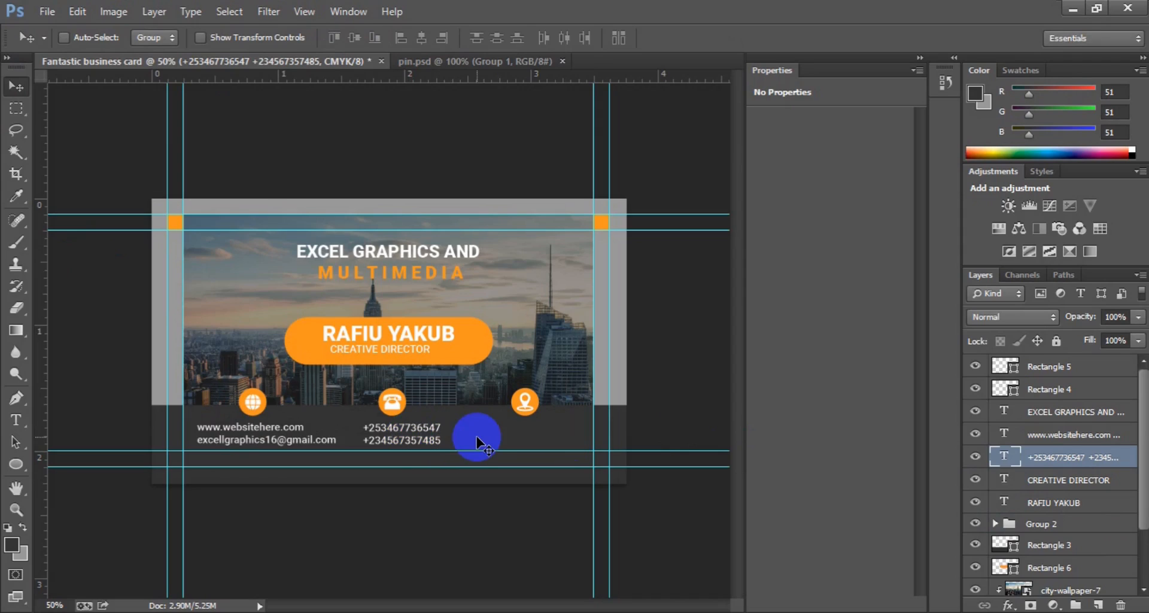
key(ctrl+j)
drag(418, 433, 537, 439)
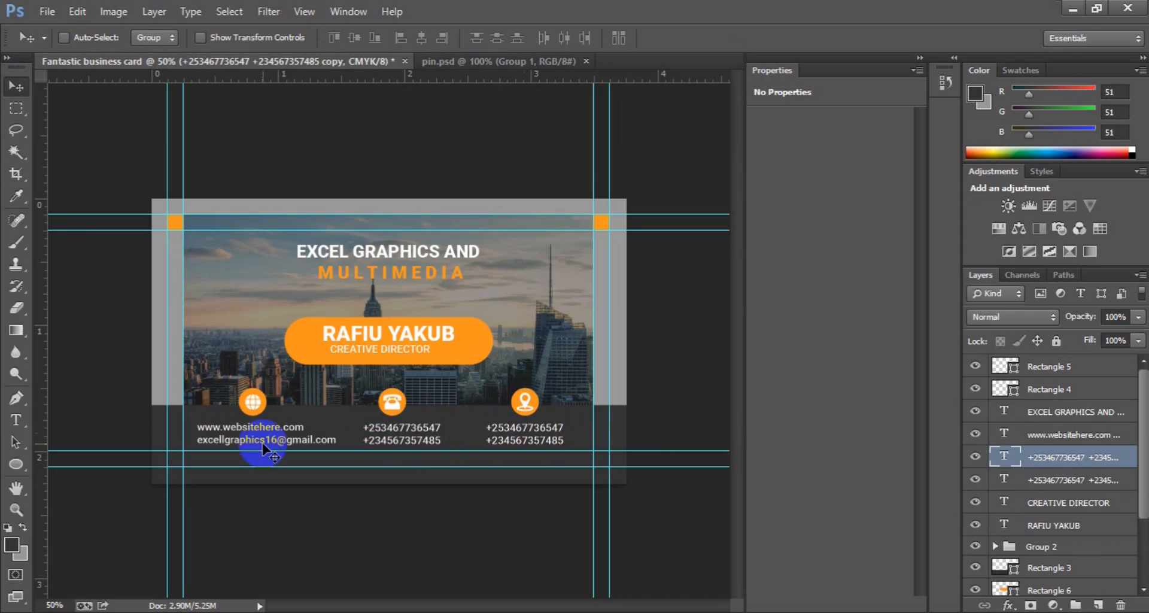
Step: Replace the copy with the two-line placeholder Singapore office address and zoom out
click(16, 420)
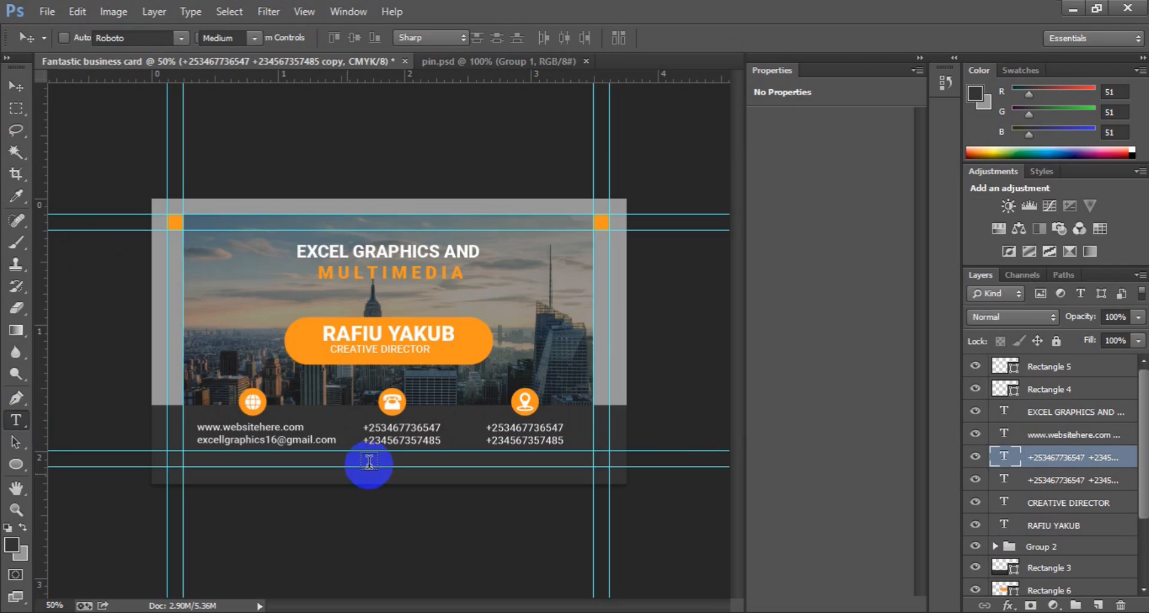
click(508, 437)
key(ctrl+a)
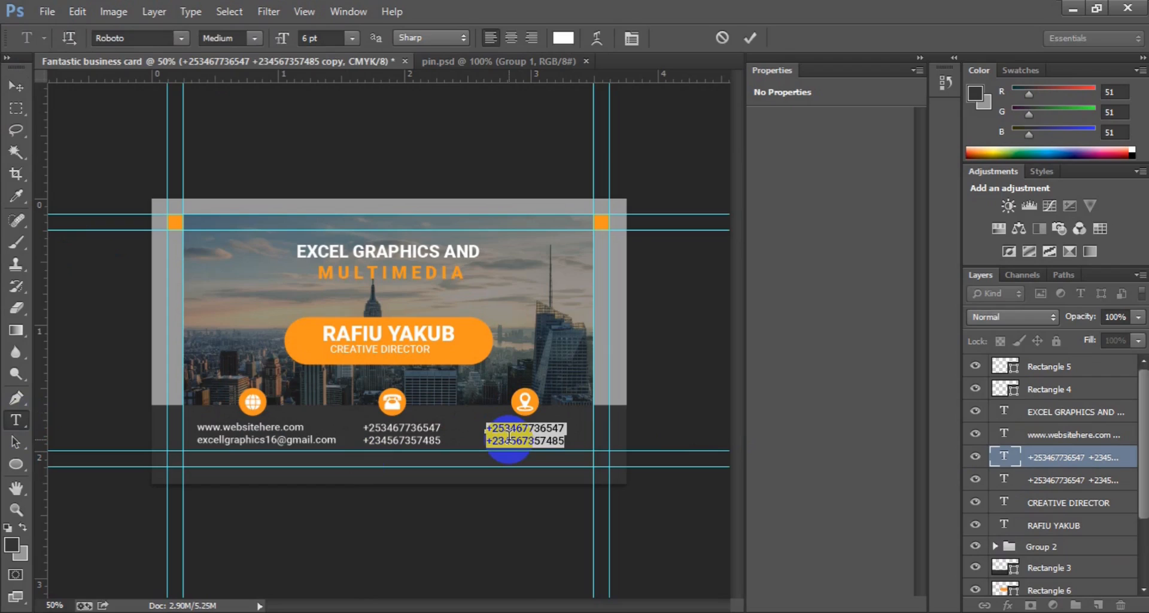
text(N)
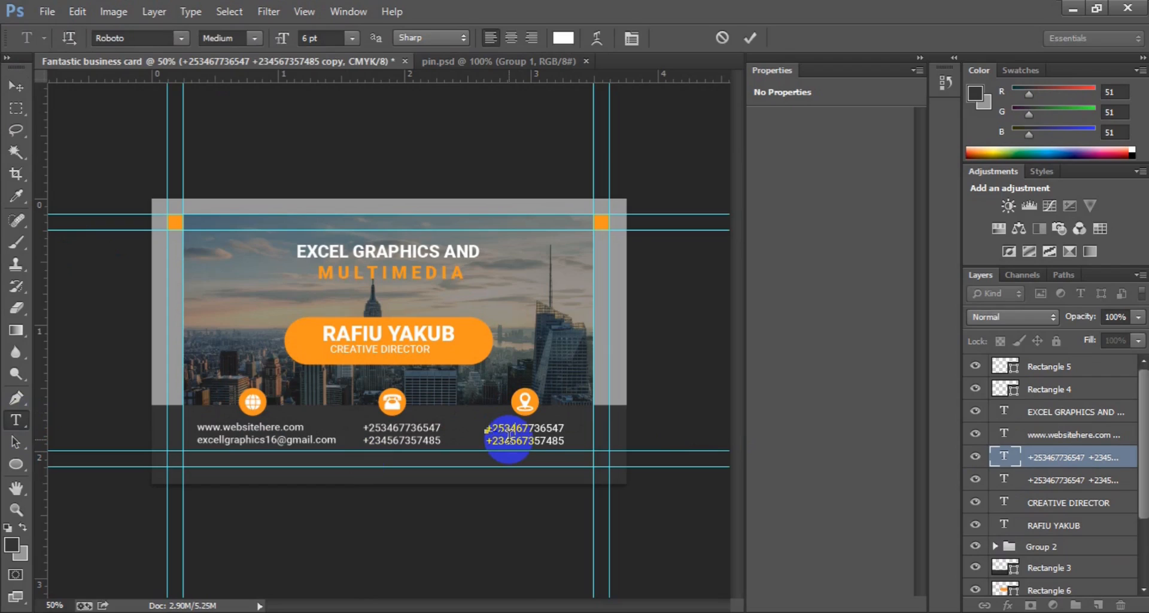
text(Office Address Here)
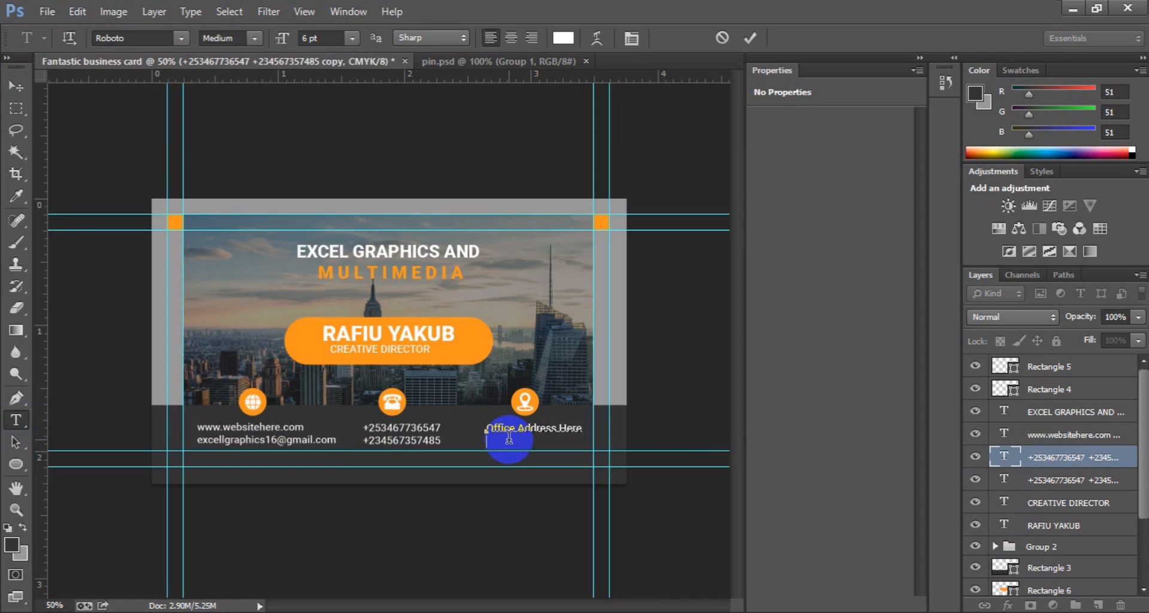
text(Singapore 23901)
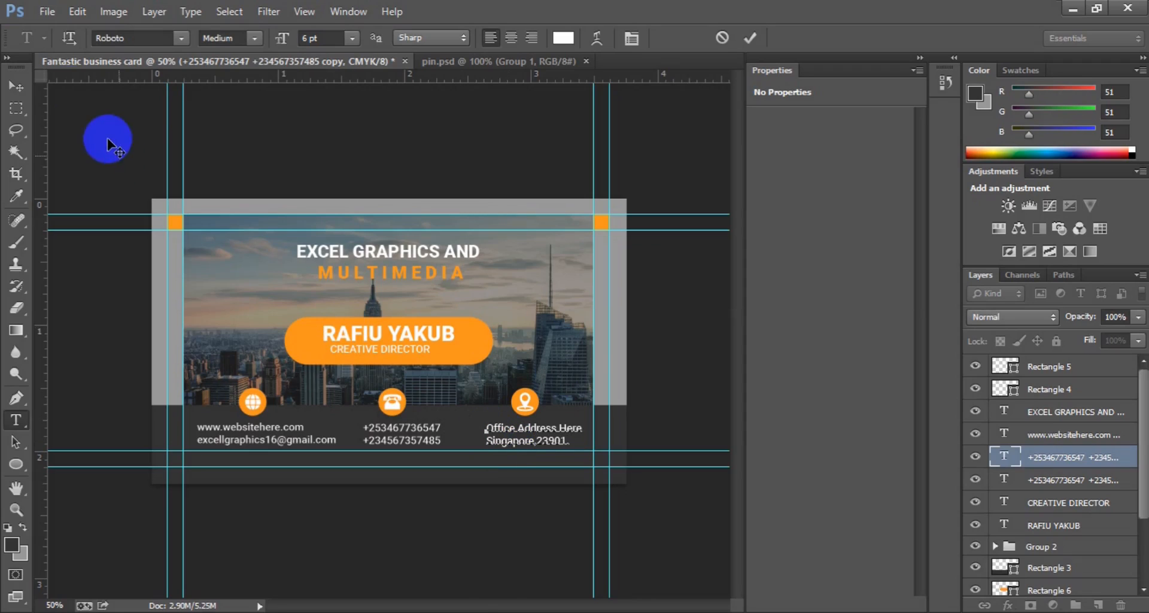
click(31, 86)
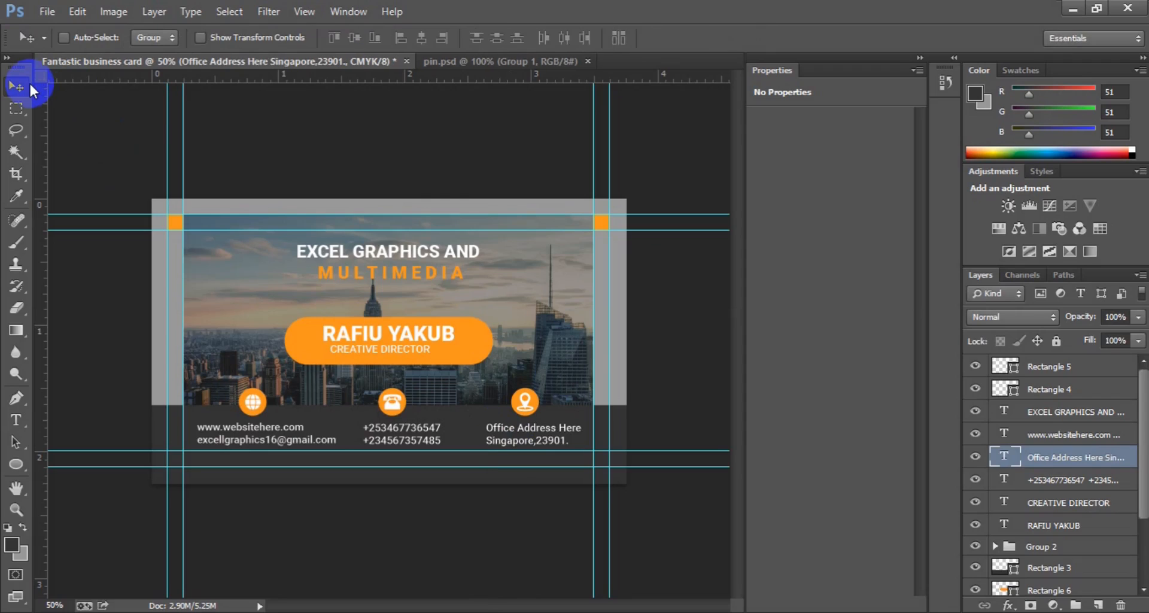
key(ctrl+minus)
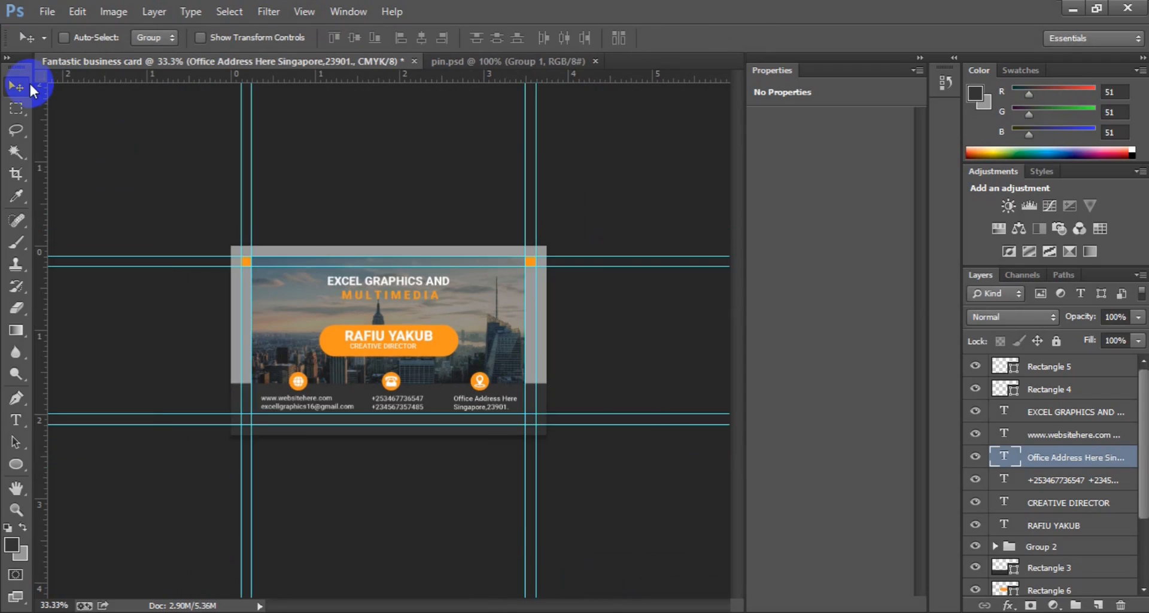